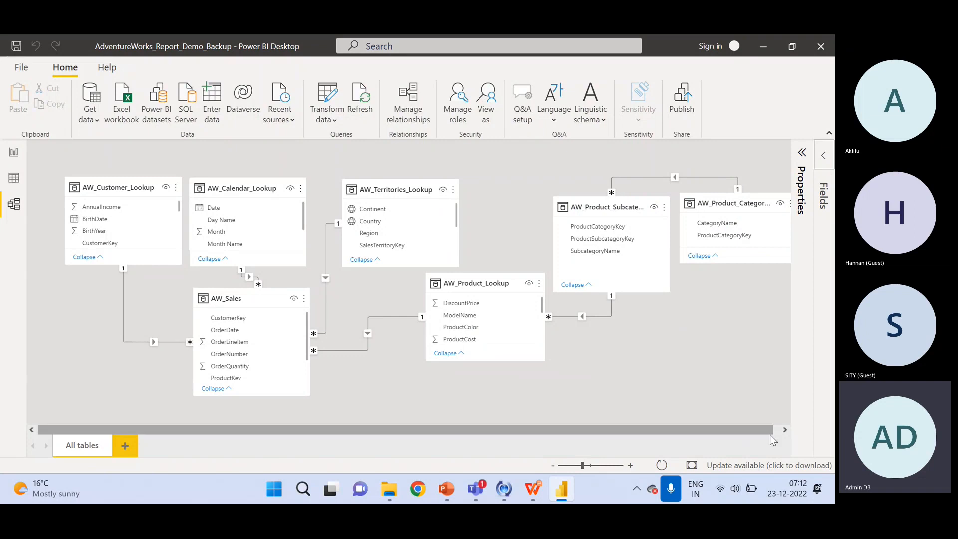
Step: Examine the cardinality and cross filter direction options of the relationship between AW_Product_Lookup and AW_Product_Subcategory_Lookup, and cancel without saving
{"action": "left_click", "coordinate": [784, 430]}
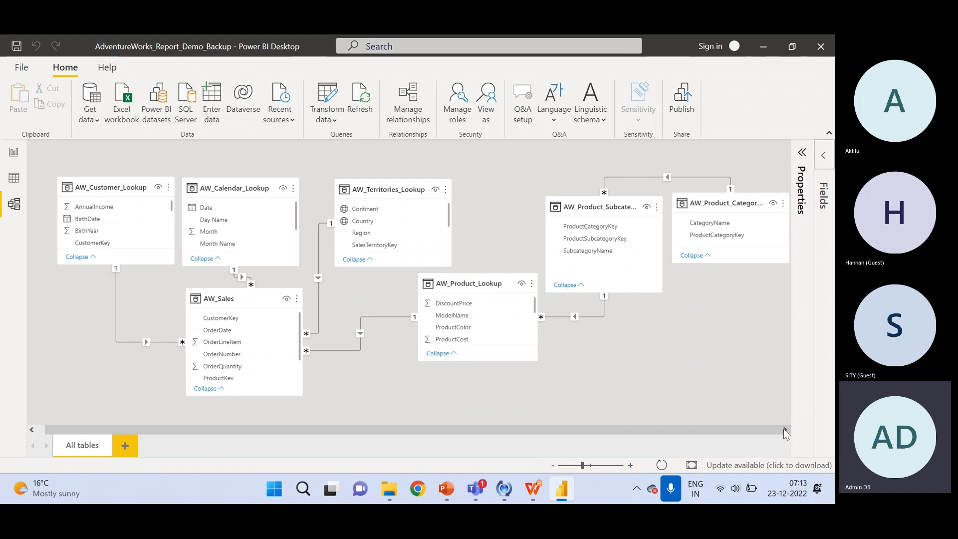
{"action": "left_click", "coordinate": [391, 100]}
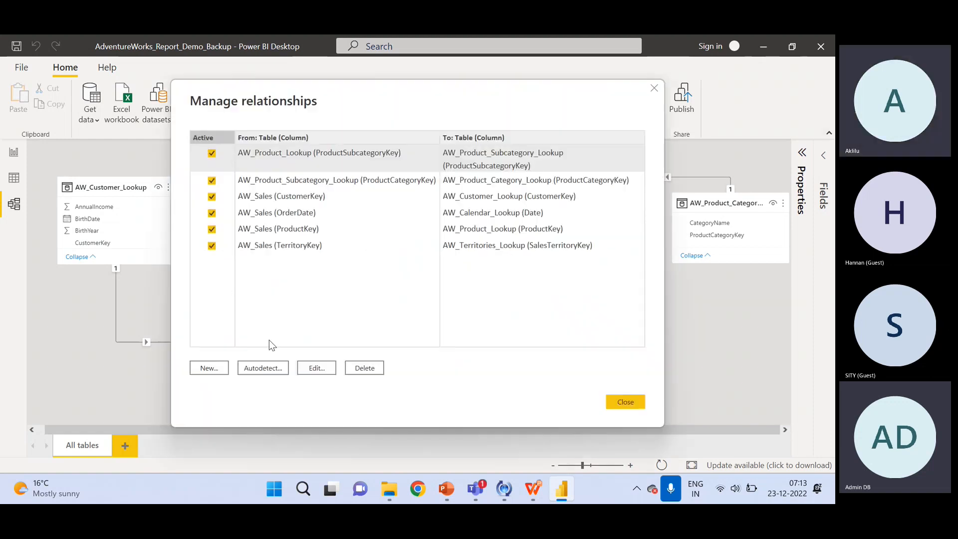
{"action": "left_click", "coordinate": [322, 369]}
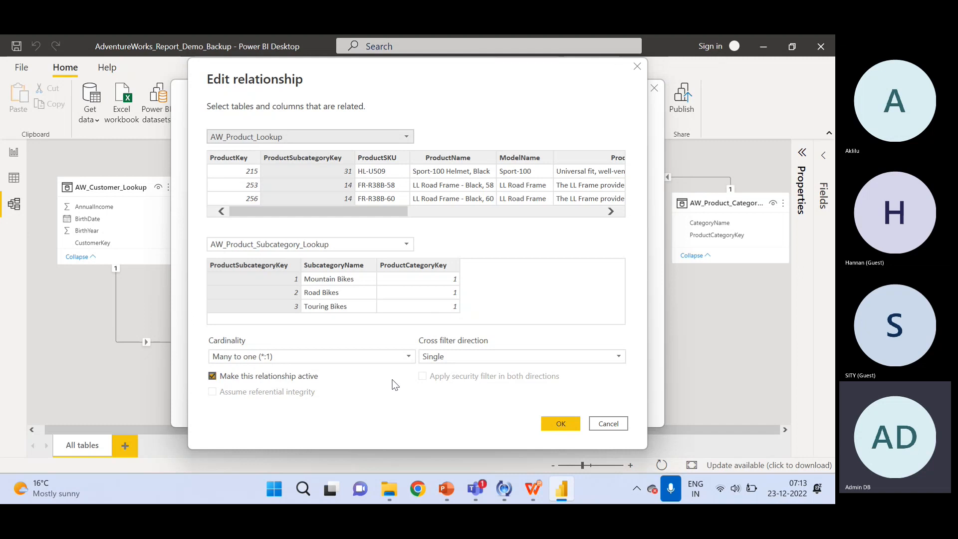
{"action": "left_click", "coordinate": [386, 362]}
{"action": "left_click", "coordinate": [387, 361]}
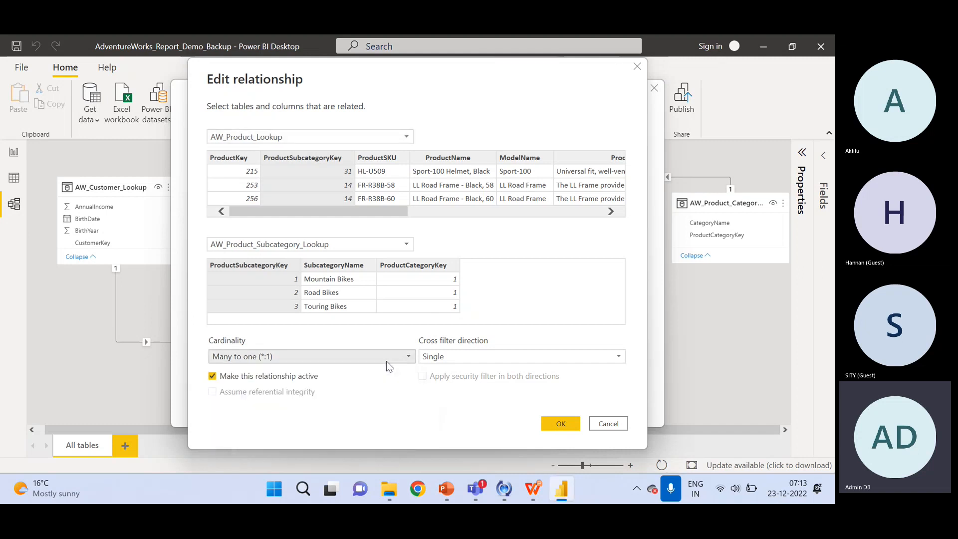
{"action": "left_click", "coordinate": [462, 361]}
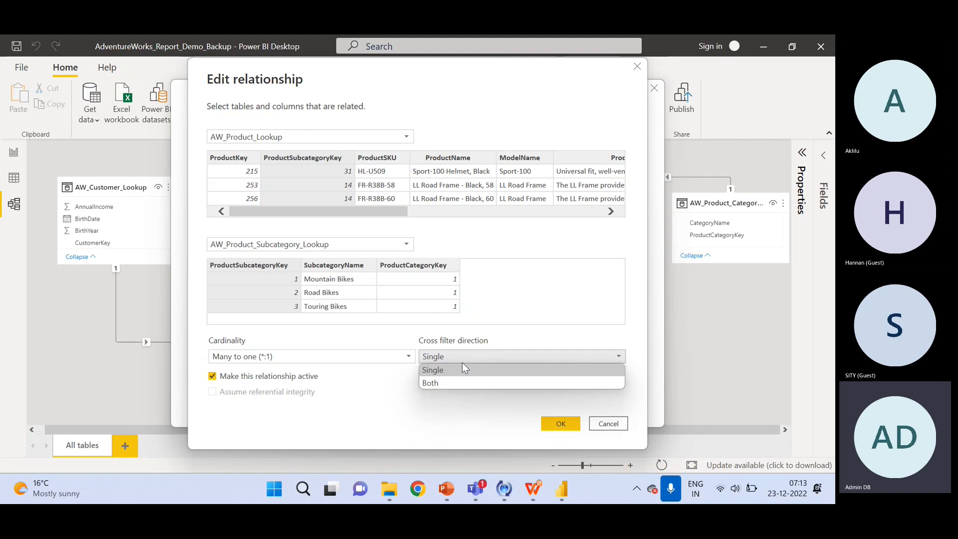
{"action": "left_click", "coordinate": [462, 364]}
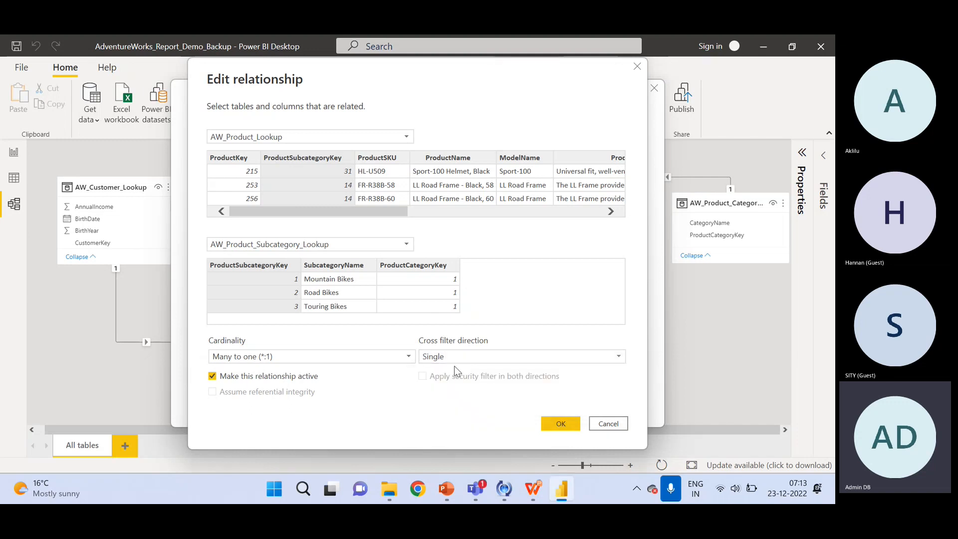
{"action": "left_click", "coordinate": [454, 358]}
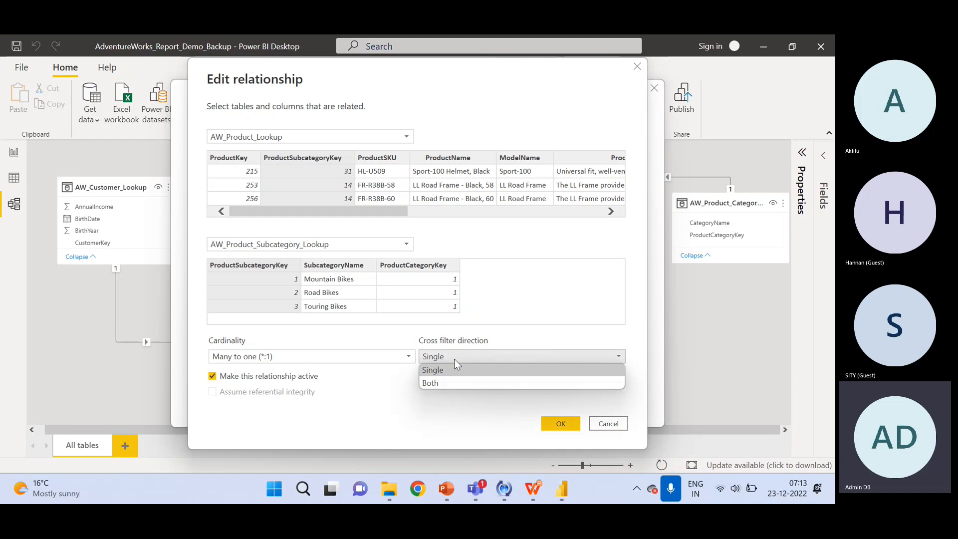
{"action": "left_click", "coordinate": [454, 358]}
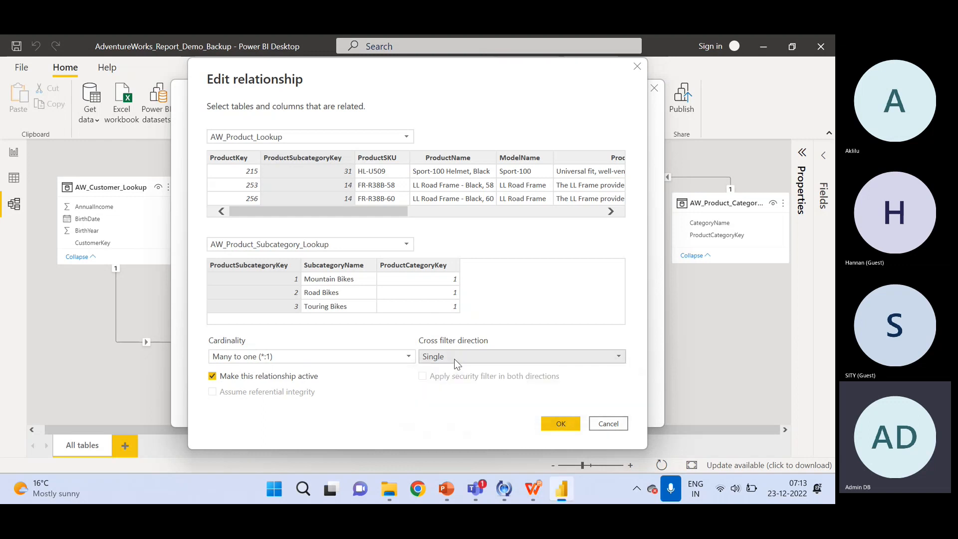
{"action": "left_click", "coordinate": [609, 423]}
{"action": "left_click", "coordinate": [624, 402]}
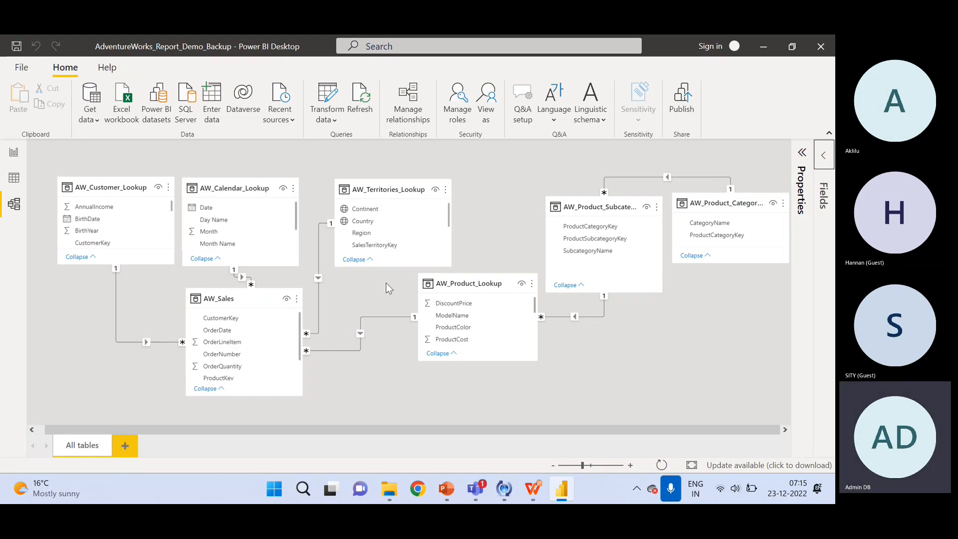
Step: Review the list of model relationships again and recheck the AW_Product_Lookup to AW_Product_Subcategory_Lookup relationship's settings, closing without edits
{"action": "left_click", "coordinate": [412, 109]}
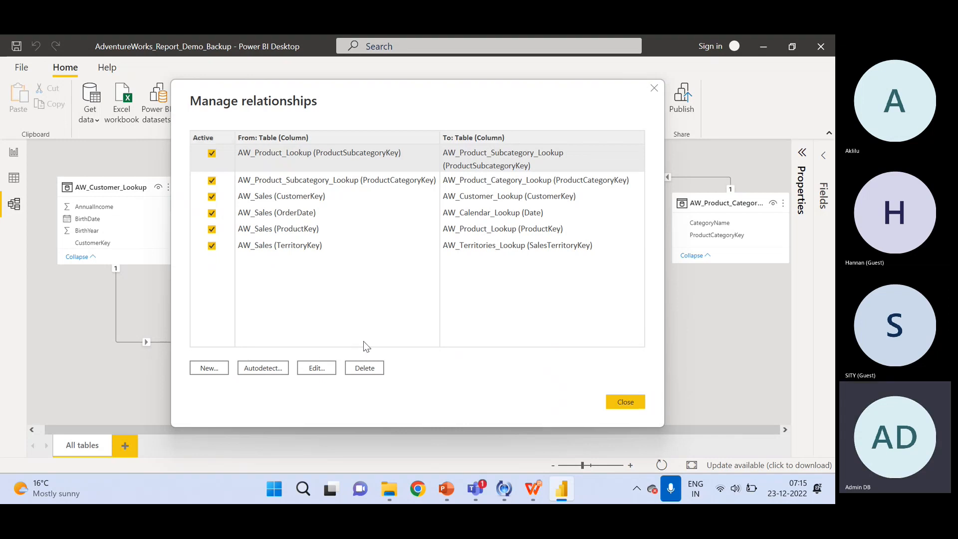
{"action": "left_click", "coordinate": [625, 402]}
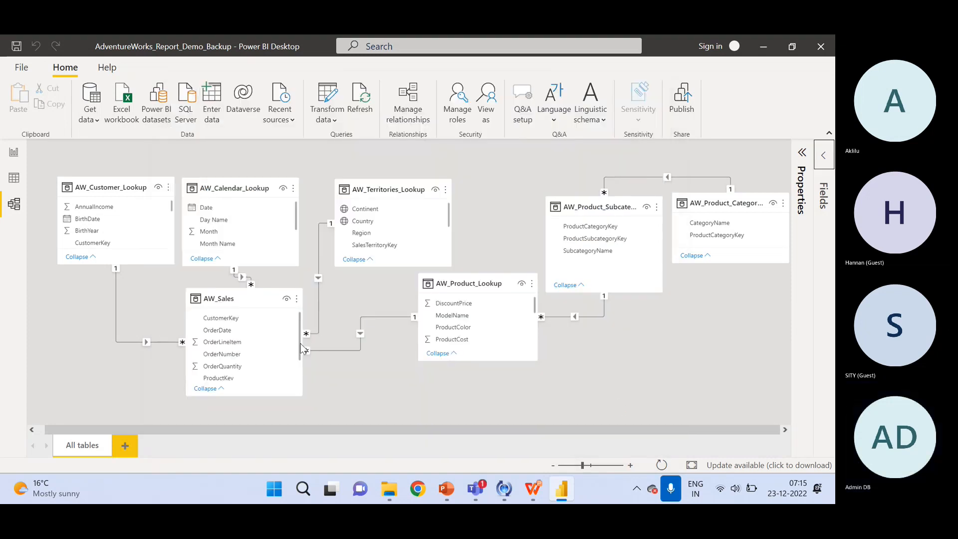
{"action": "left_click", "coordinate": [408, 115]}
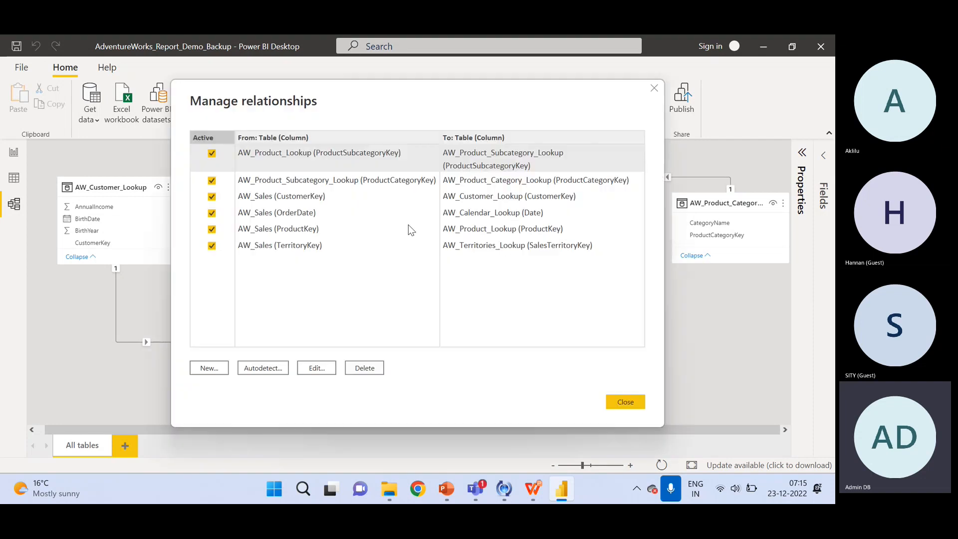
{"action": "left_click", "coordinate": [316, 367]}
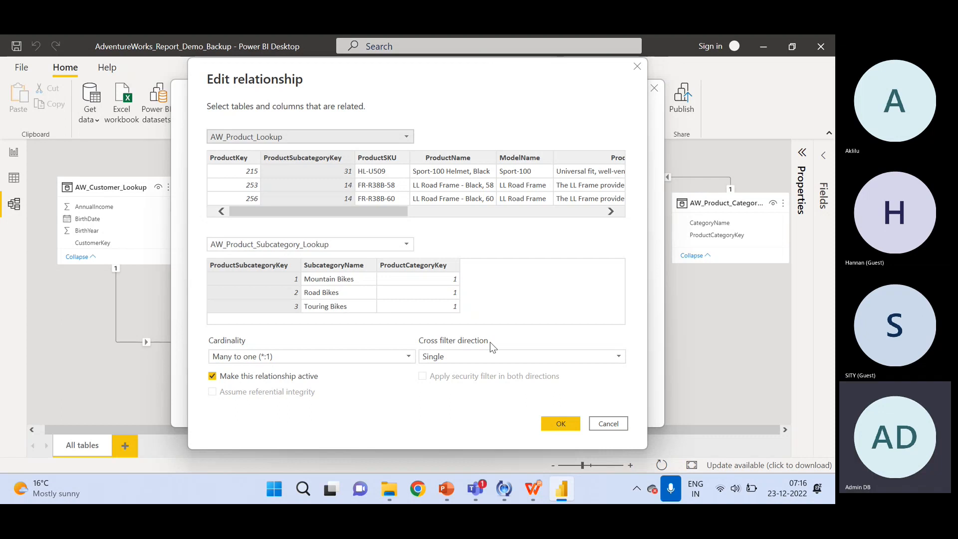
{"action": "left_click", "coordinate": [606, 423]}
{"action": "left_click", "coordinate": [625, 401]}
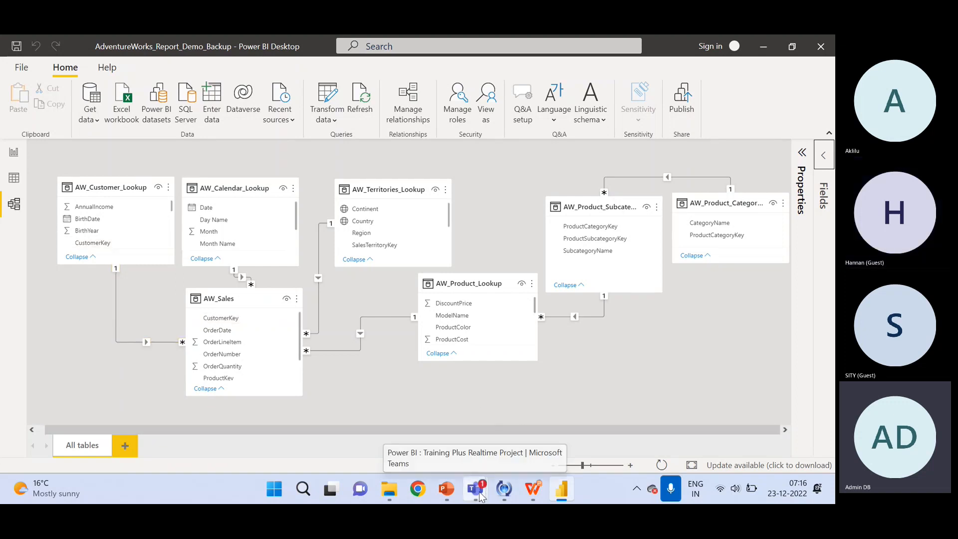
Step: Switch to the Microsoft Teams meeting, admit the participant waiting in the lobby, and return to Power BI Desktop
{"action": "mouse_move", "coordinate": [479, 492]}
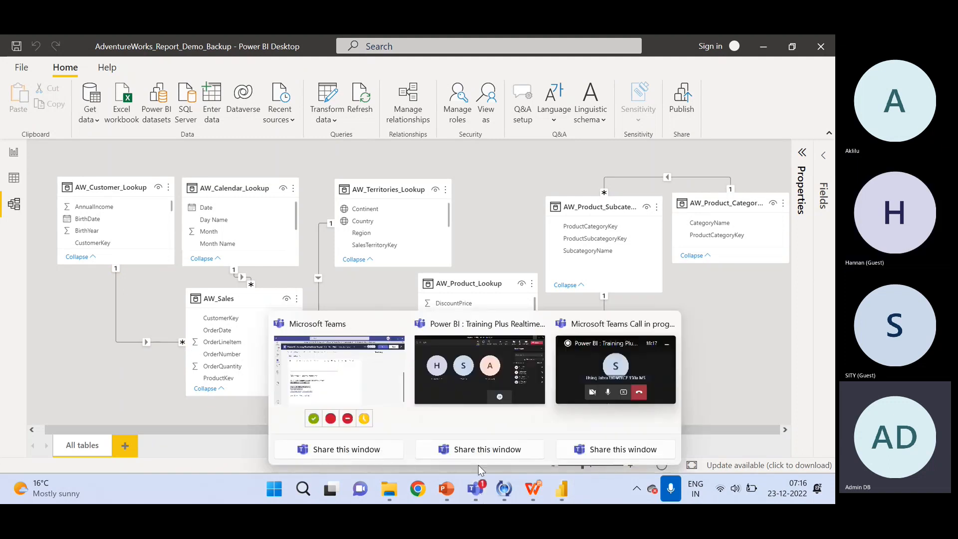
{"action": "left_click", "coordinate": [462, 384]}
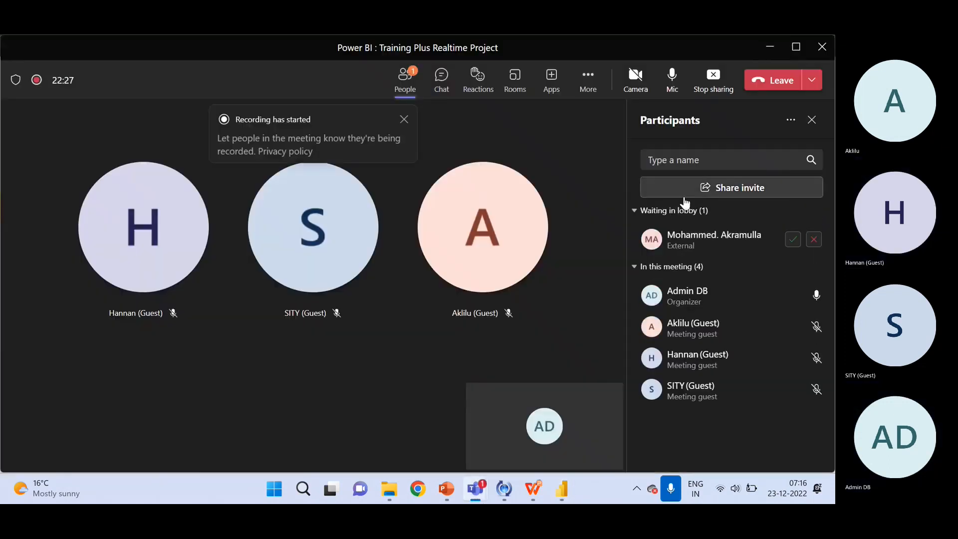
{"action": "left_click", "coordinate": [793, 240]}
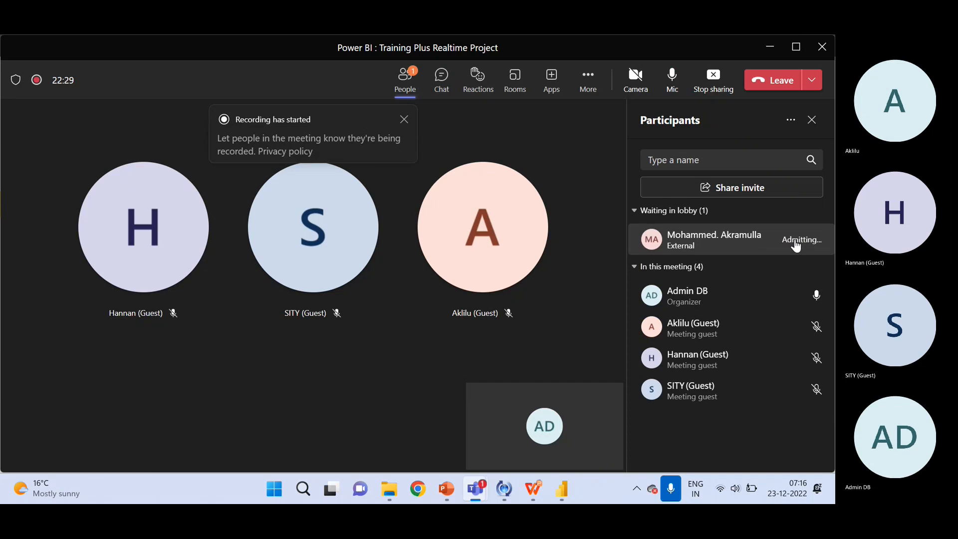
{"action": "left_click", "coordinate": [770, 49]}
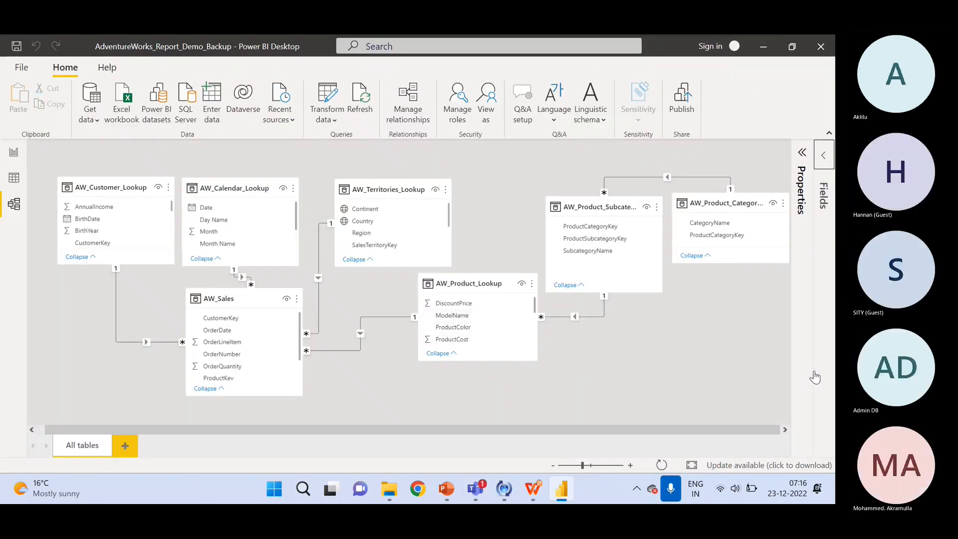
Step: Check the participant list in the Microsoft Teams meeting and go back to Power BI Desktop
{"action": "left_click", "coordinate": [475, 489]}
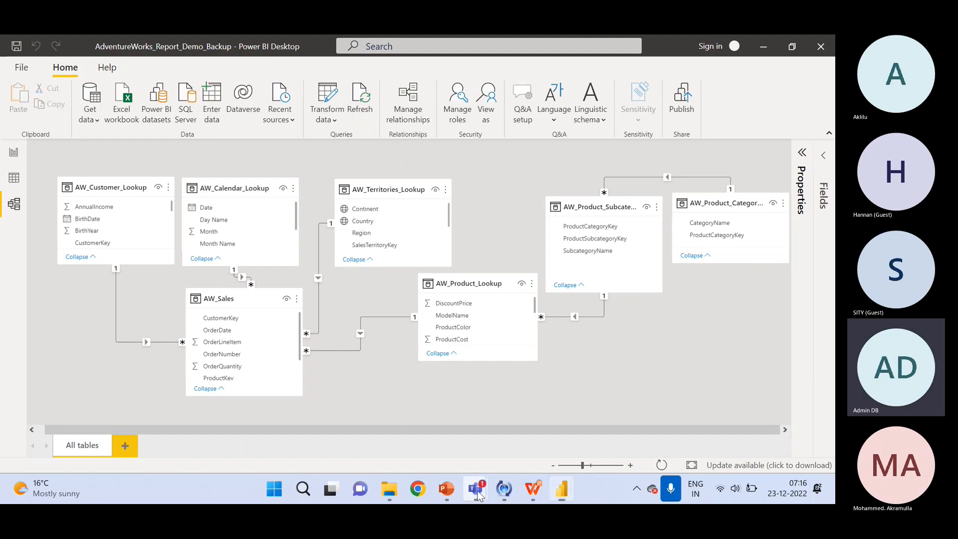
{"action": "left_click", "coordinate": [455, 389]}
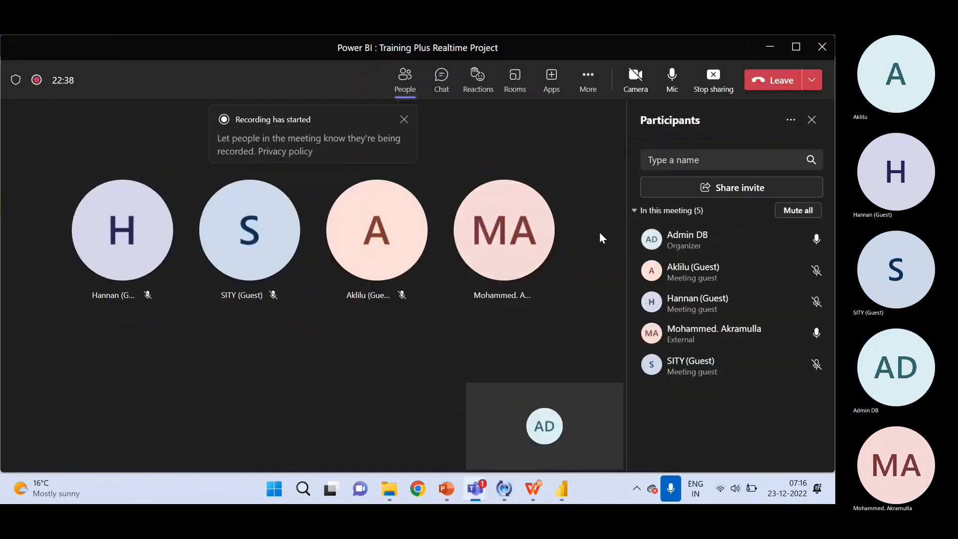
{"action": "left_click", "coordinate": [768, 46]}
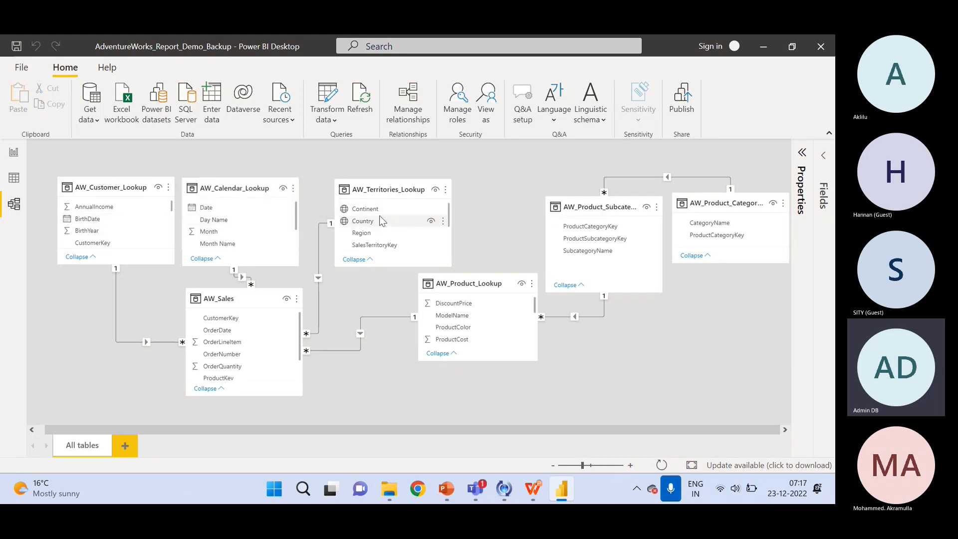
Step: Shift AW_Product_Lookup down and away from AW_Sales in the model diagram, and nudge AW_Product_Subcategory_Lookup slightly toward AW_Product_Category_Lookup
{"action": "left_click", "coordinate": [256, 300]}
{"action": "left_click_drag", "start_coordinate": [478, 284], "coordinate": [538, 309]}
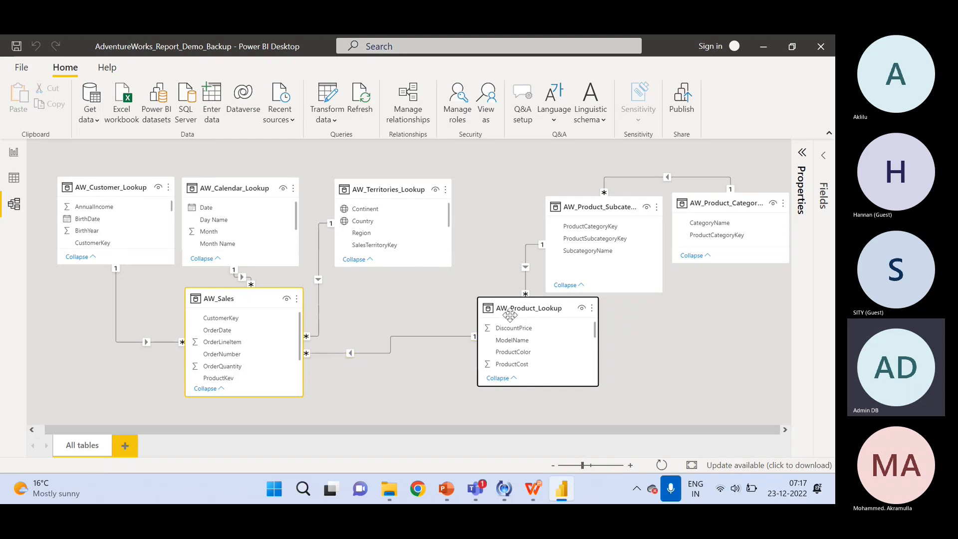
{"action": "left_click_drag", "start_coordinate": [565, 206], "coordinate": [571, 200]}
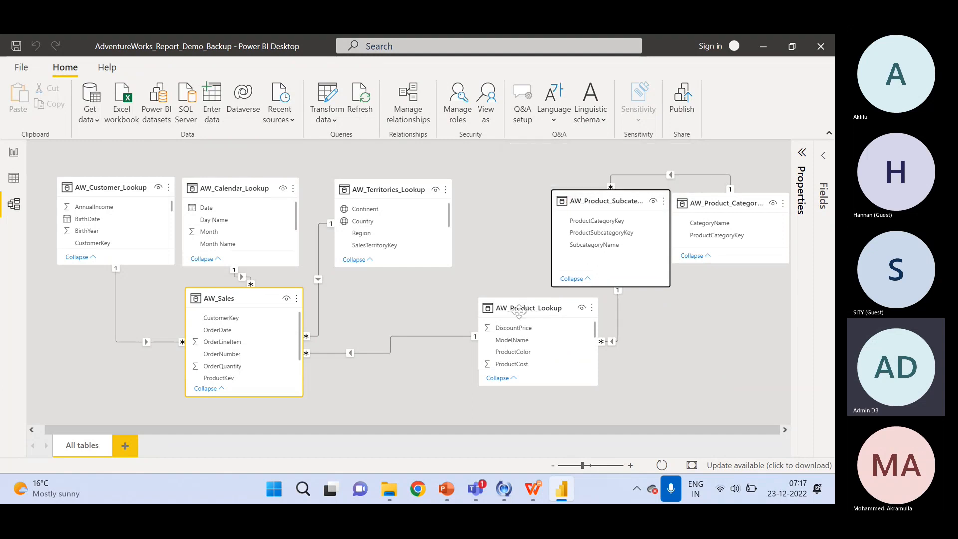
{"action": "left_click", "coordinate": [240, 301]}
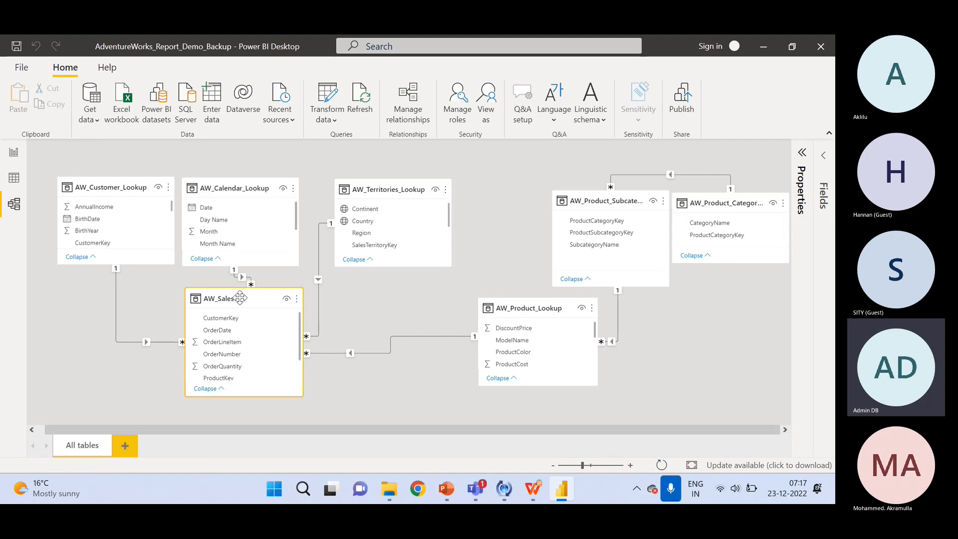
Step: From the report view, connect to the text/CSV file AdventureWorks_Returns and open its data for transformation in Power Query Editor
{"action": "left_click", "coordinate": [13, 152]}
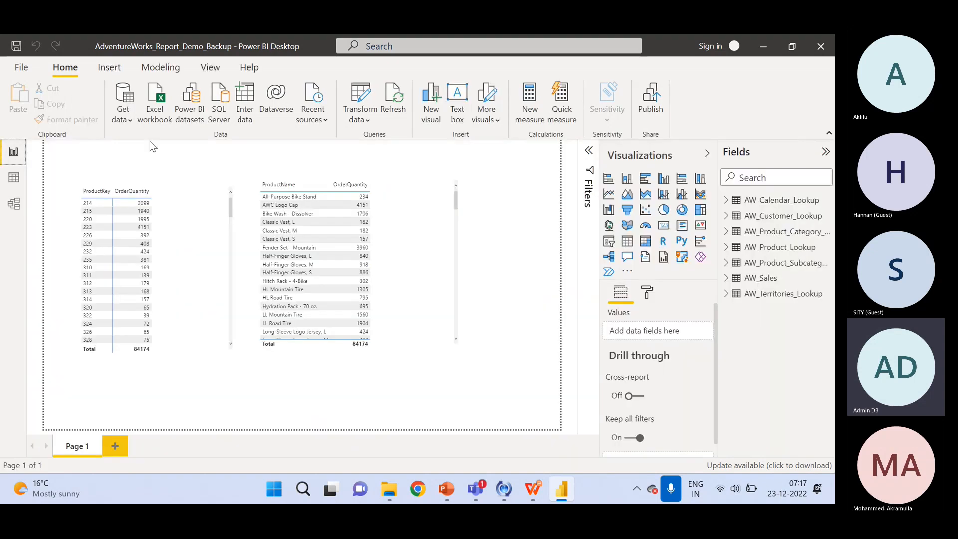
{"action": "left_click", "coordinate": [131, 121]}
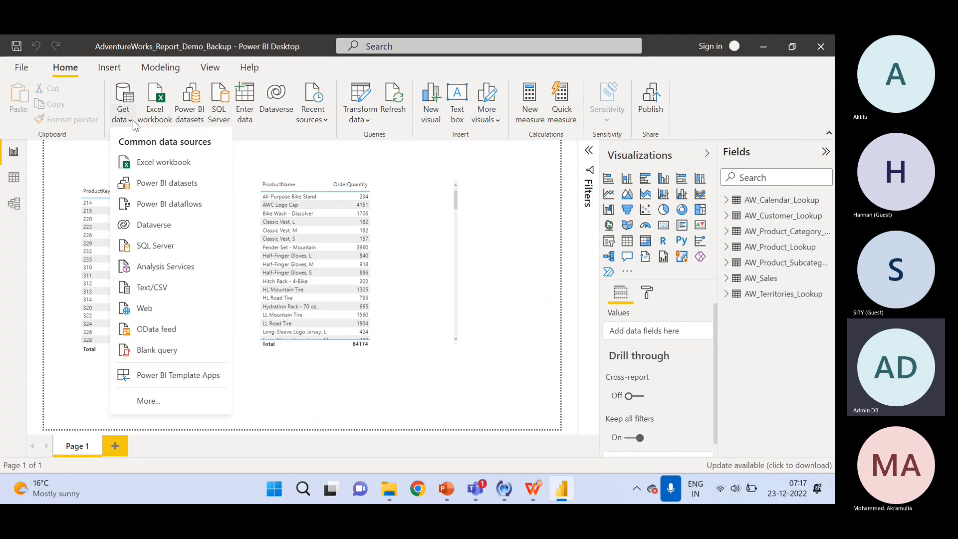
{"action": "left_click", "coordinate": [186, 400]}
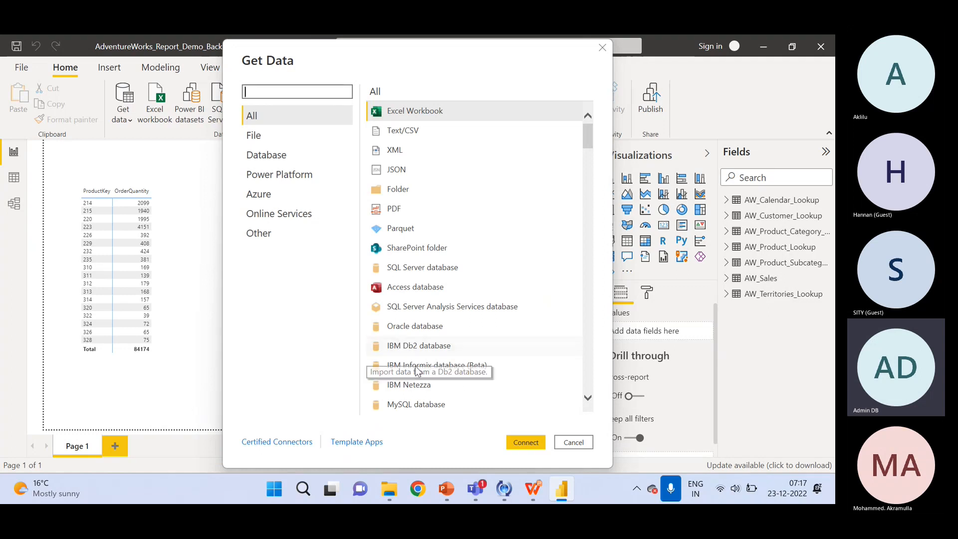
{"action": "left_click", "coordinate": [421, 134]}
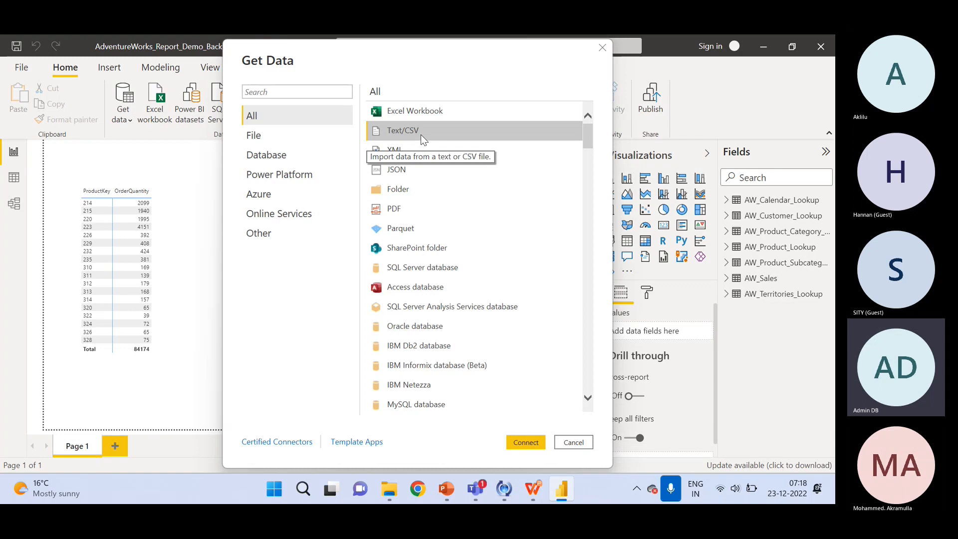
{"action": "double_click", "coordinate": [421, 133]}
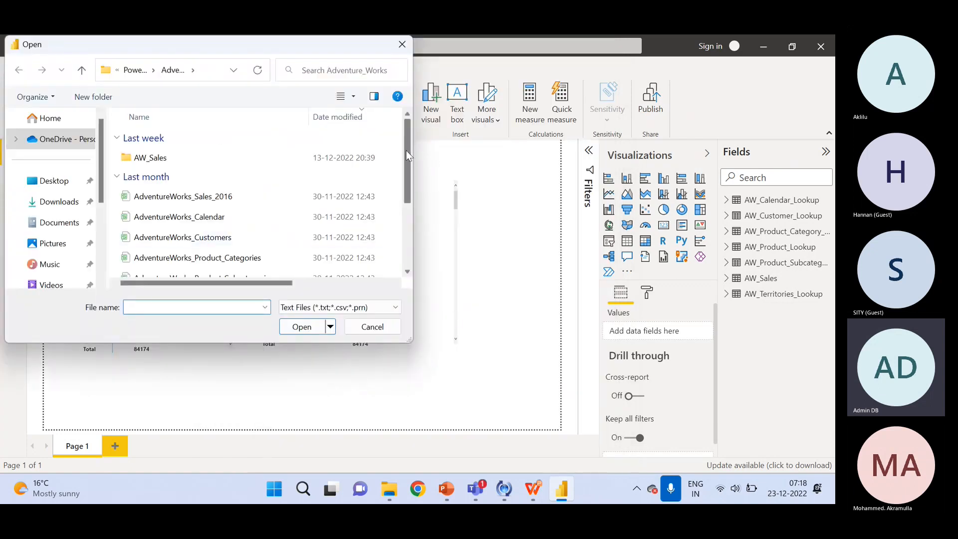
{"action": "left_click_drag", "start_coordinate": [408, 151], "coordinate": [402, 219]}
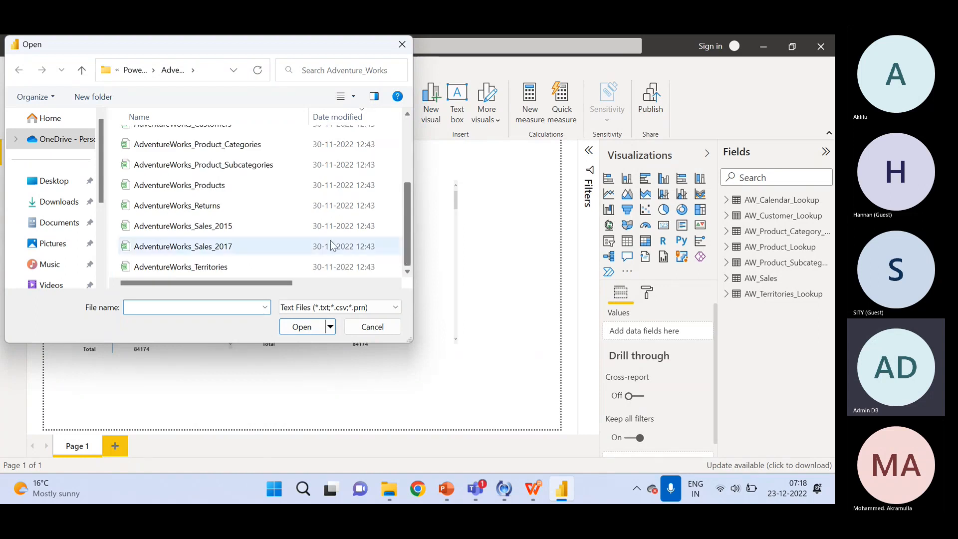
{"action": "left_click", "coordinate": [173, 209]}
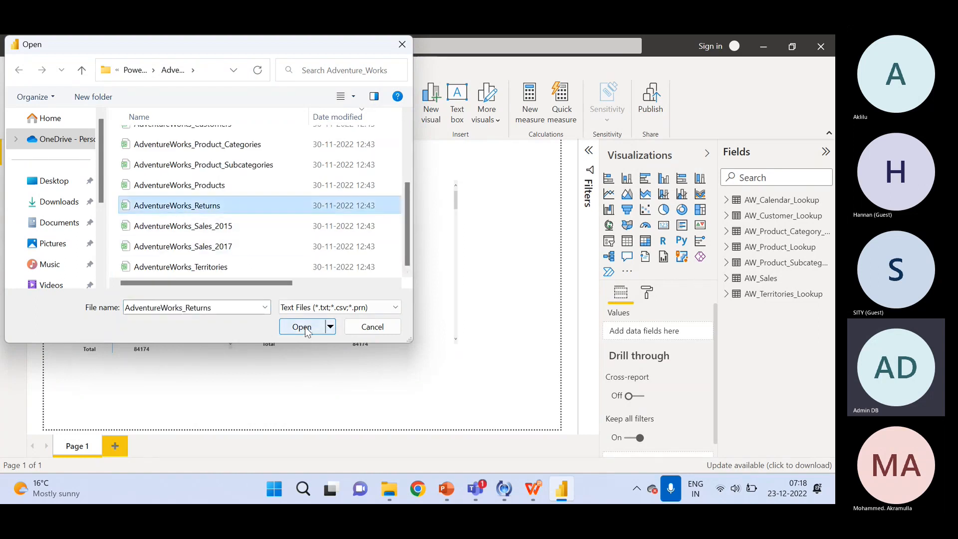
{"action": "left_click", "coordinate": [306, 330]}
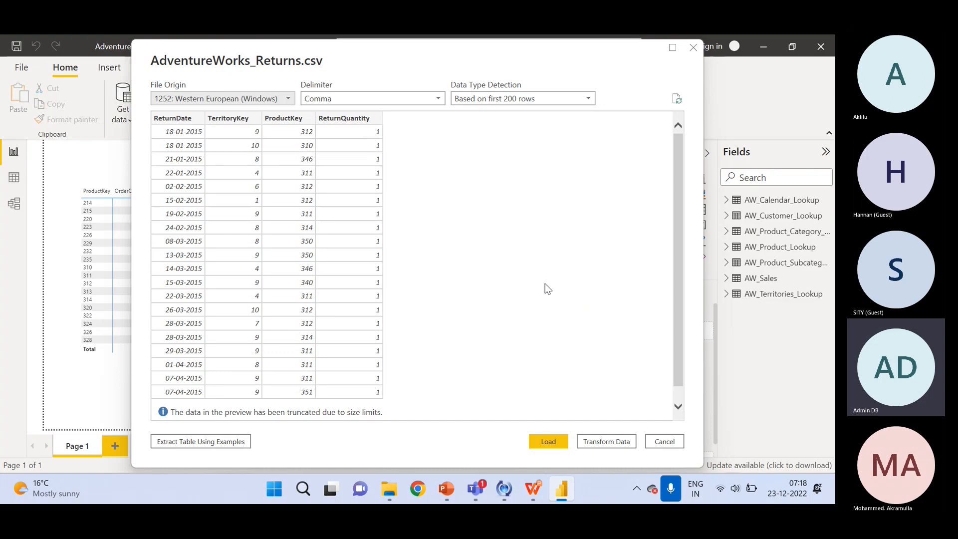
{"action": "left_click", "coordinate": [615, 442]}
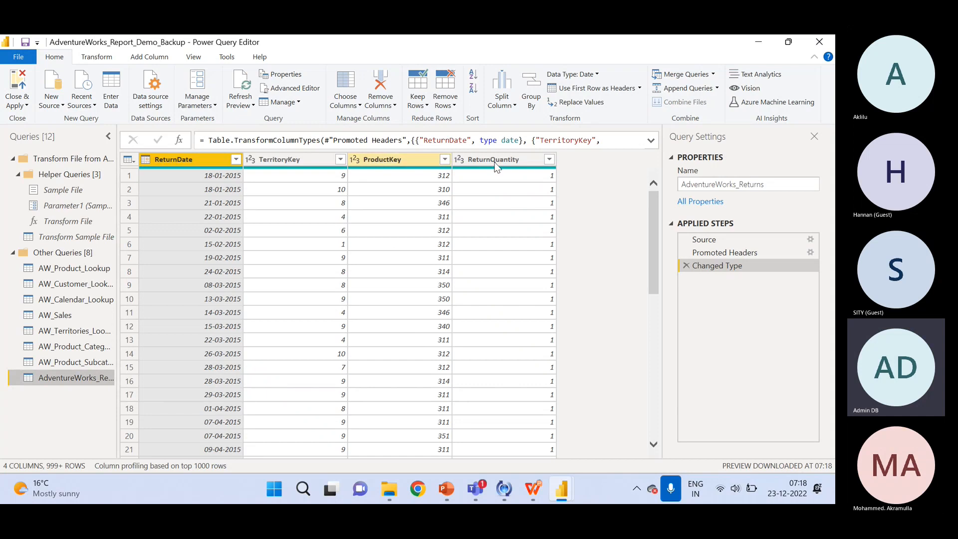
Step: Rename the AdventureWorks_Returns query as AW_Returns and apply the query changes to load it into the data model
{"action": "double_click", "coordinate": [735, 185]}
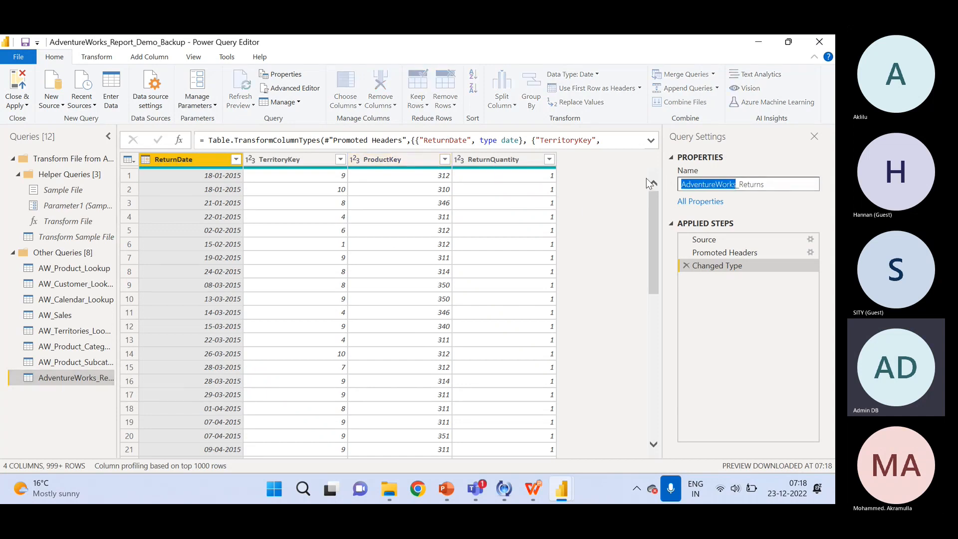
{"action": "type", "text": "AW"}
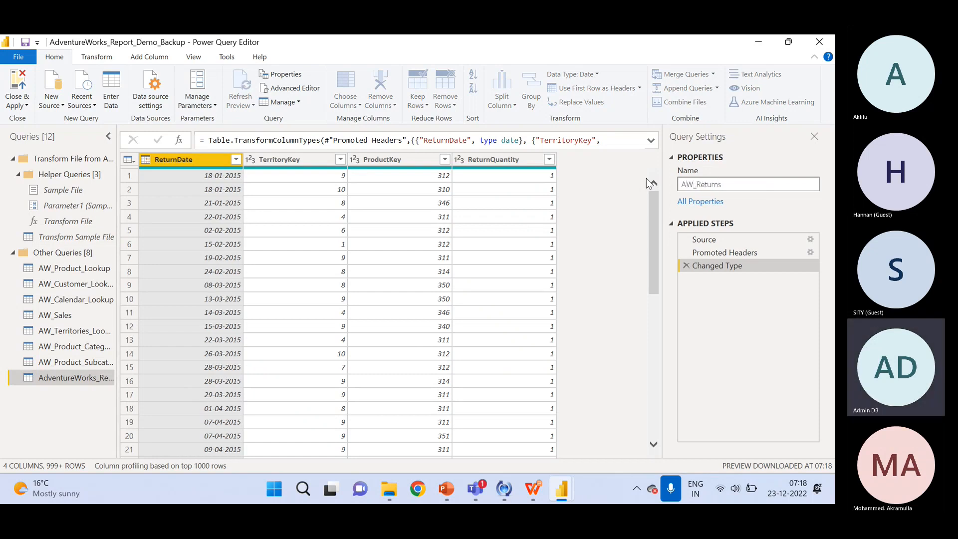
{"action": "key", "text": "Return"}
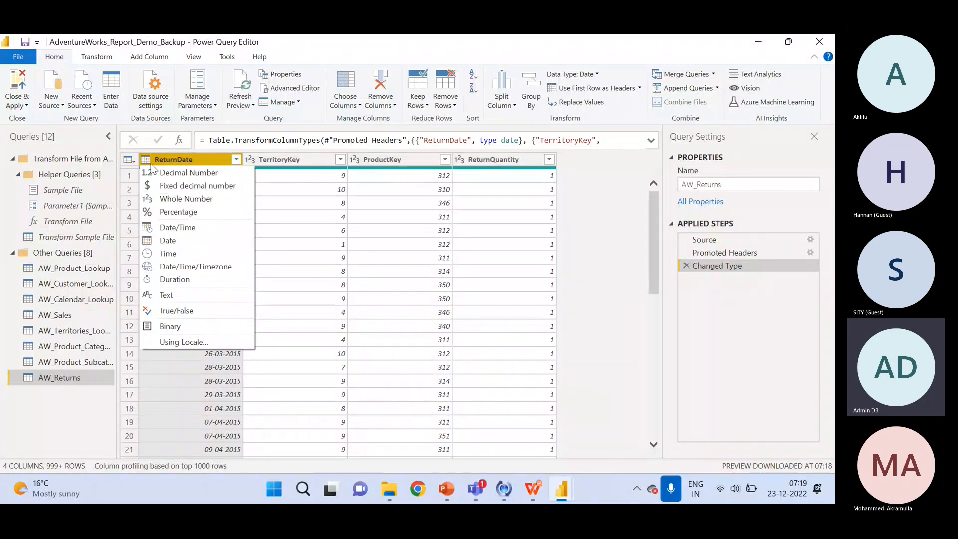
{"action": "left_click", "coordinate": [599, 265]}
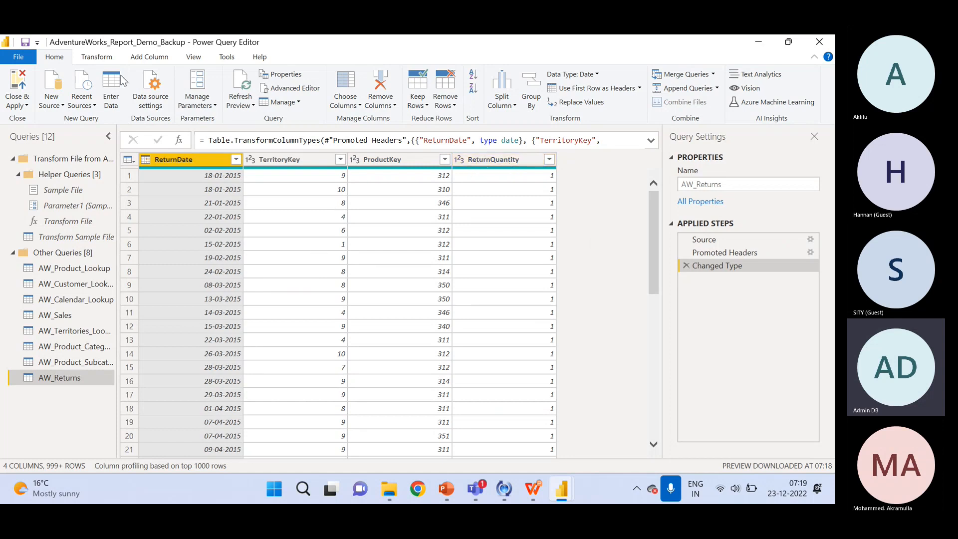
{"action": "left_click", "coordinate": [20, 82]}
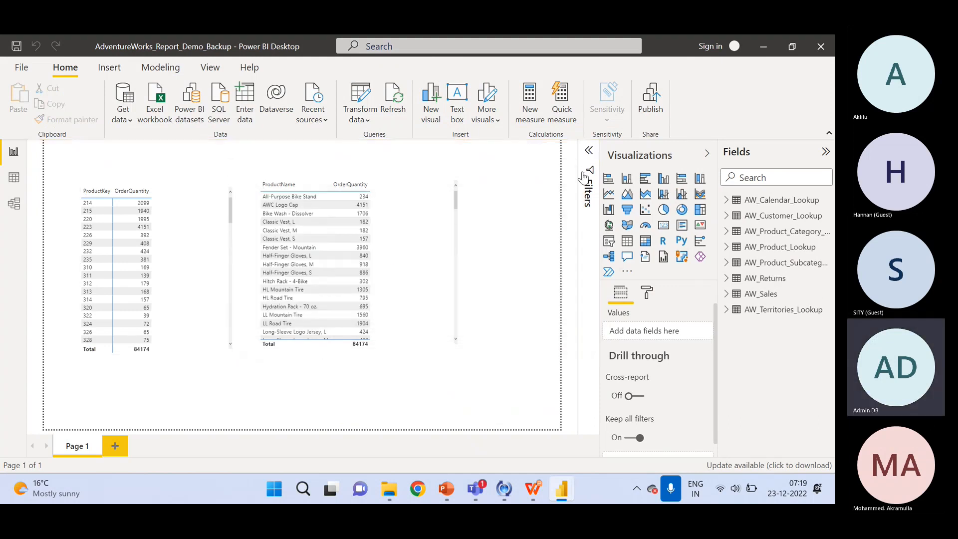
Step: In the model diagram, bring the AW_Returns table between AW_Sales and AW_Product_Lookup, set slightly lower than both
{"action": "left_click", "coordinate": [752, 283]}
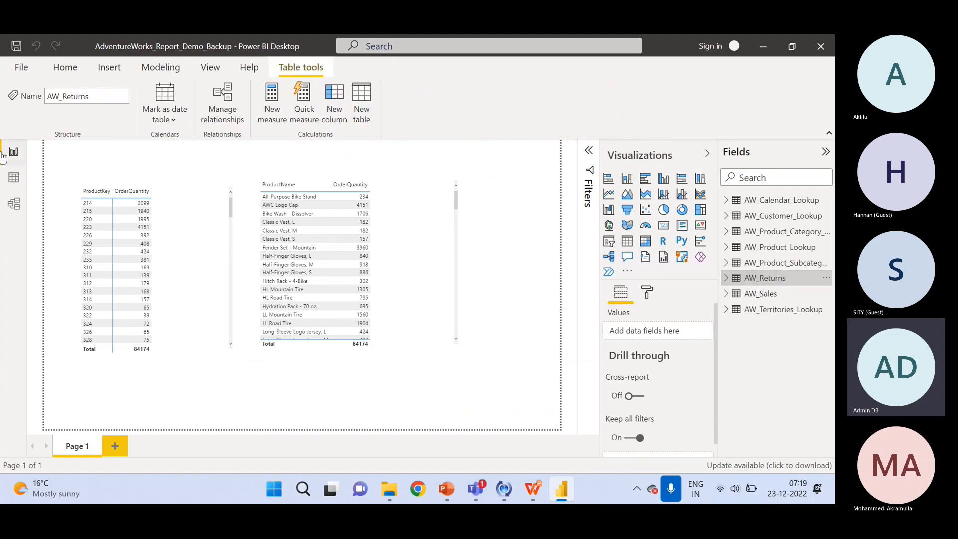
{"action": "left_click", "coordinate": [14, 177]}
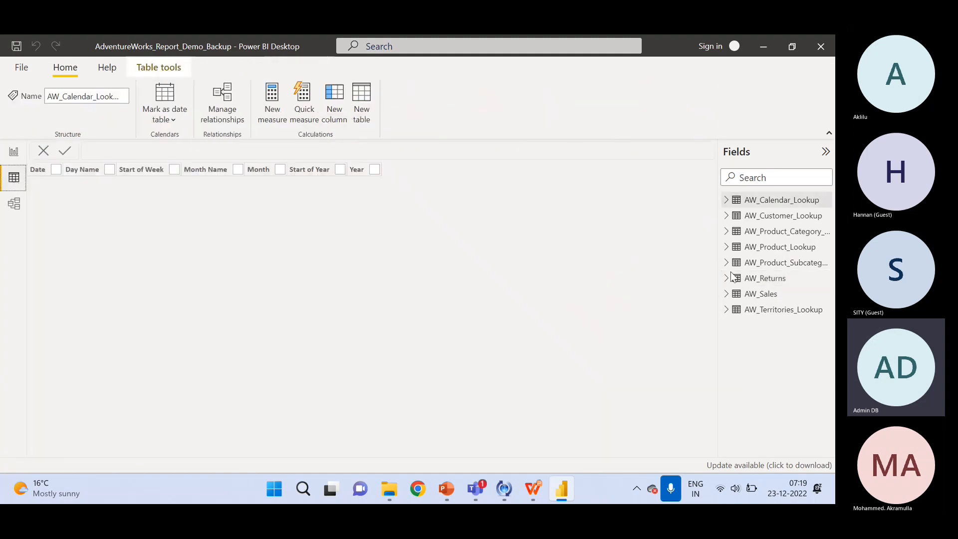
{"action": "left_click", "coordinate": [13, 203]}
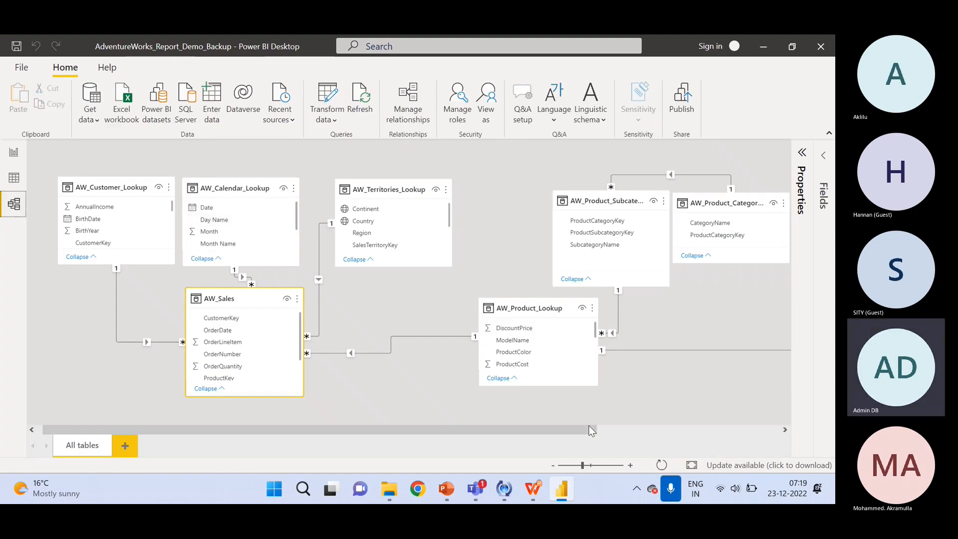
{"action": "left_click_drag", "start_coordinate": [590, 429], "coordinate": [787, 431]}
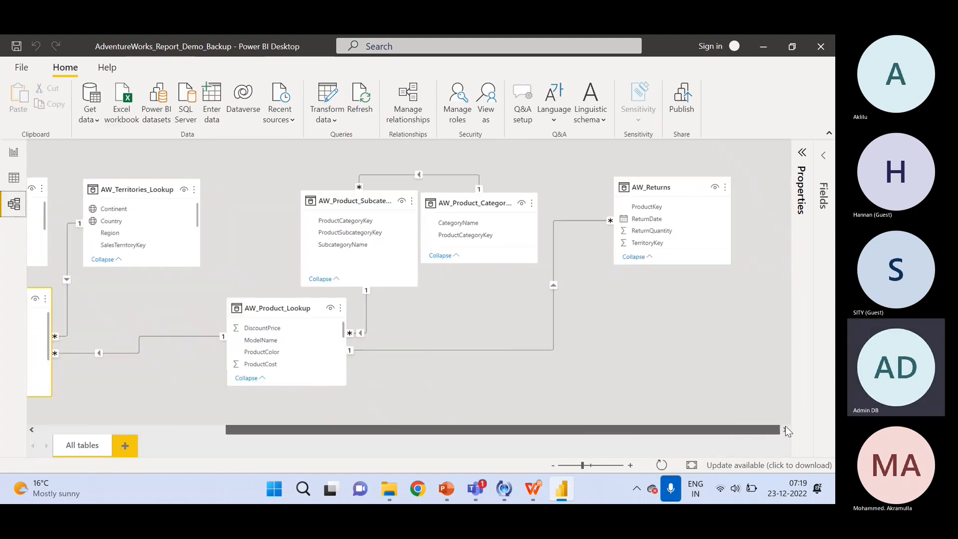
{"action": "left_click_drag", "start_coordinate": [654, 189], "coordinate": [372, 304]}
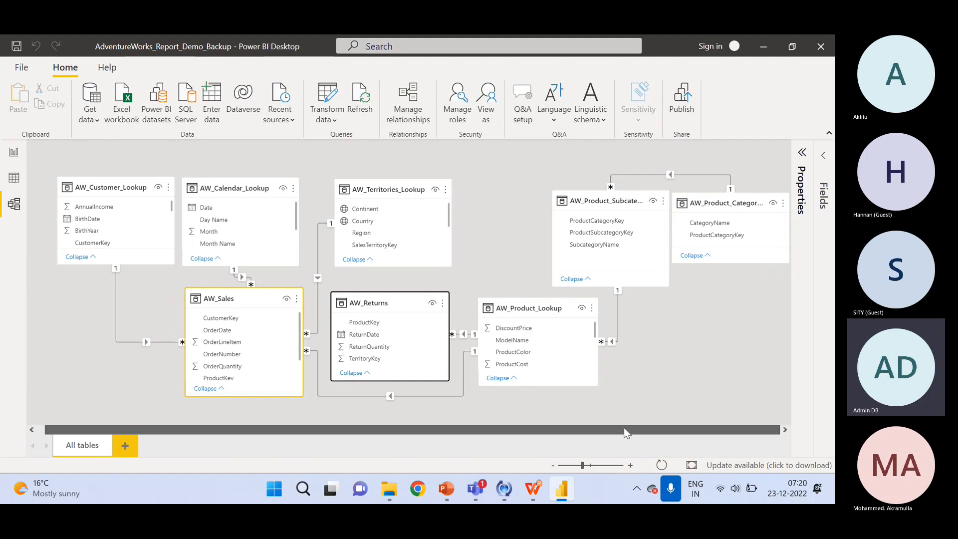
{"action": "left_click_drag", "start_coordinate": [623, 427], "coordinate": [617, 427]}
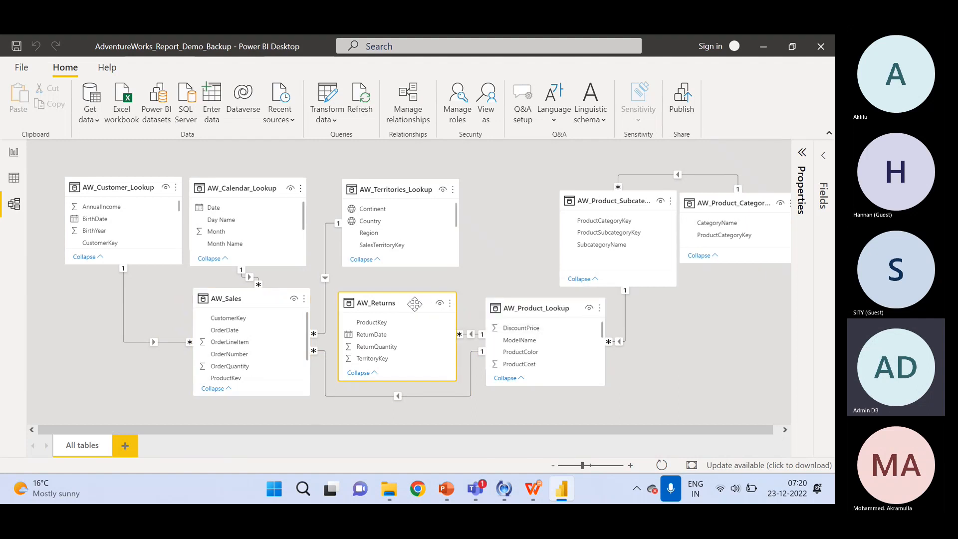
{"action": "left_click_drag", "start_coordinate": [426, 303], "coordinate": [392, 305]}
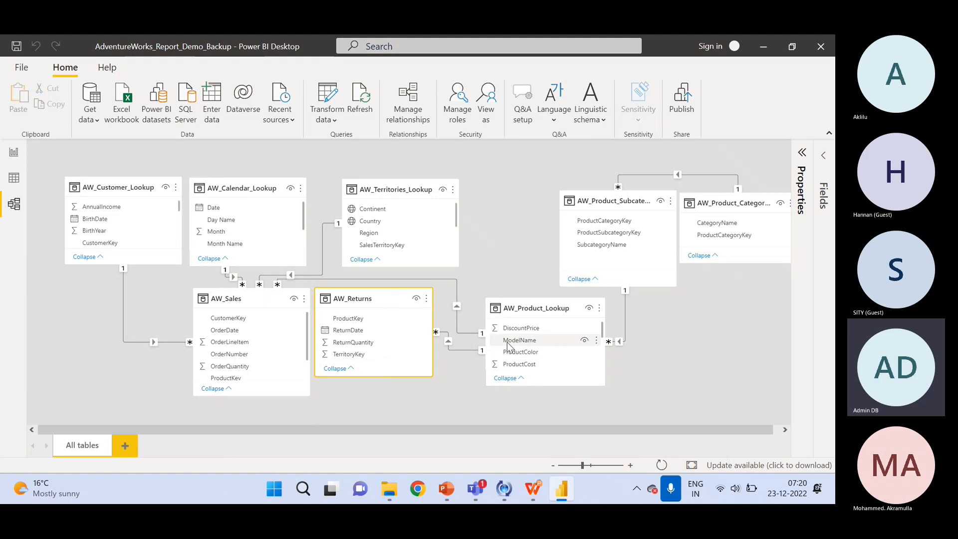
{"action": "left_click_drag", "start_coordinate": [374, 298], "coordinate": [375, 338]}
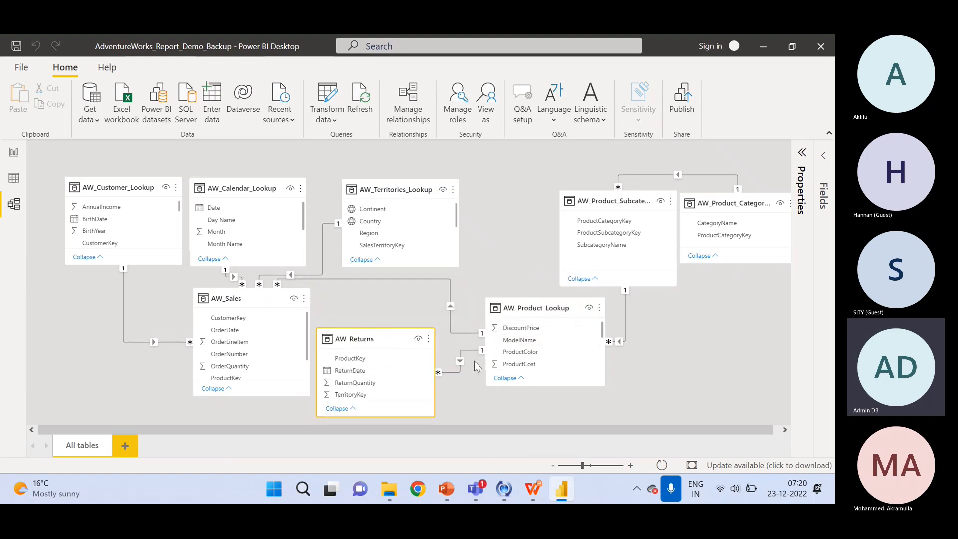
Step: Delete the relationship between AW_Returns and AW_Product_Lookup
{"action": "right_click", "coordinate": [457, 373]}
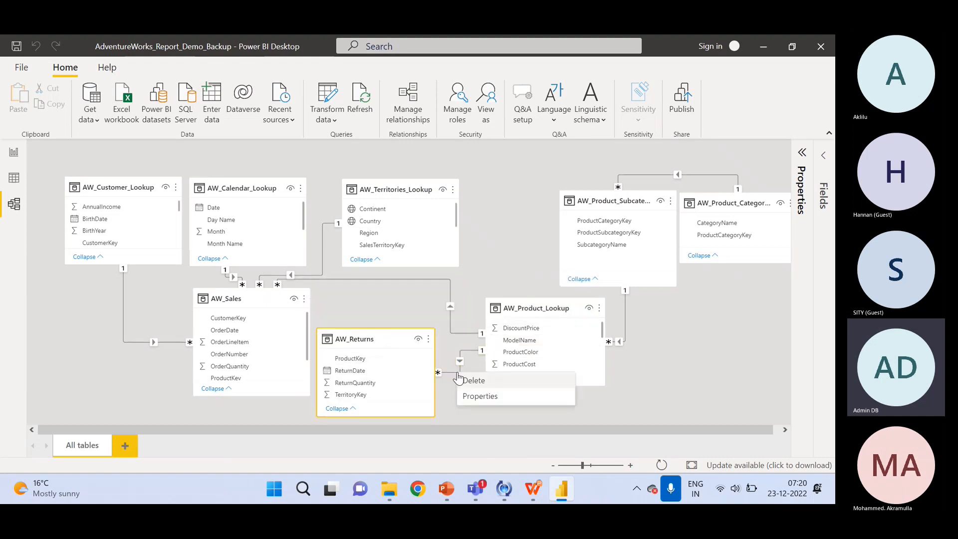
{"action": "left_click", "coordinate": [474, 381]}
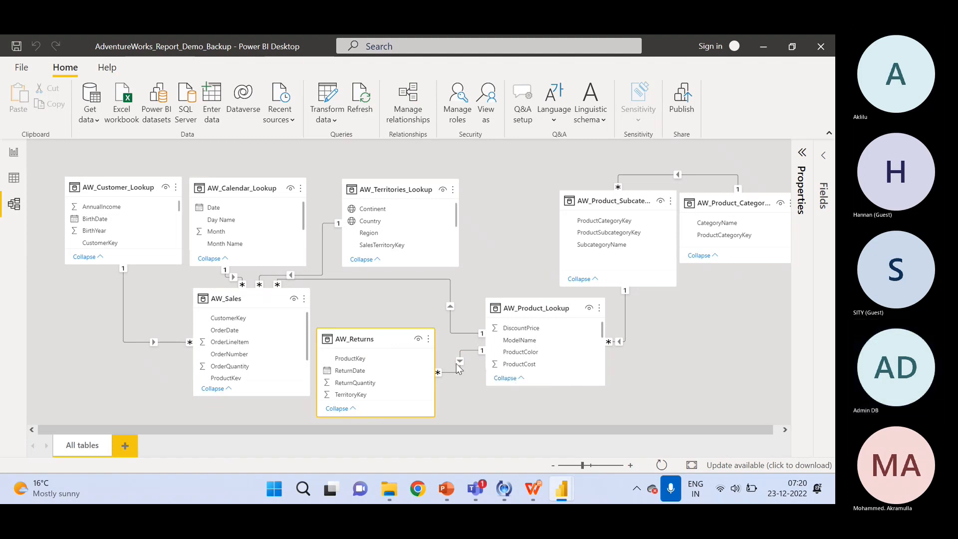
{"action": "left_click", "coordinate": [500, 288]}
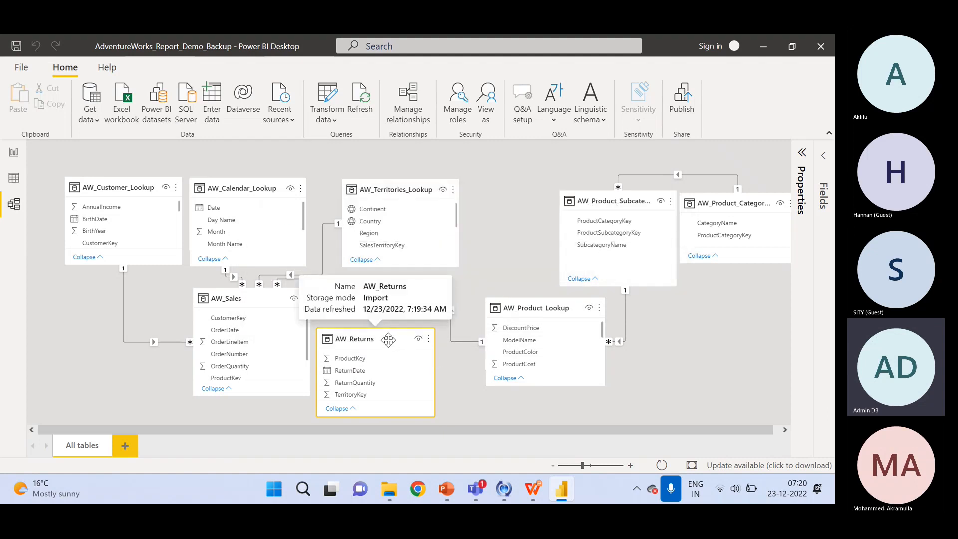
Step: Move AW_Returns up level with AW_Sales and make its table card taller
{"action": "left_click_drag", "start_coordinate": [388, 340], "coordinate": [393, 301]}
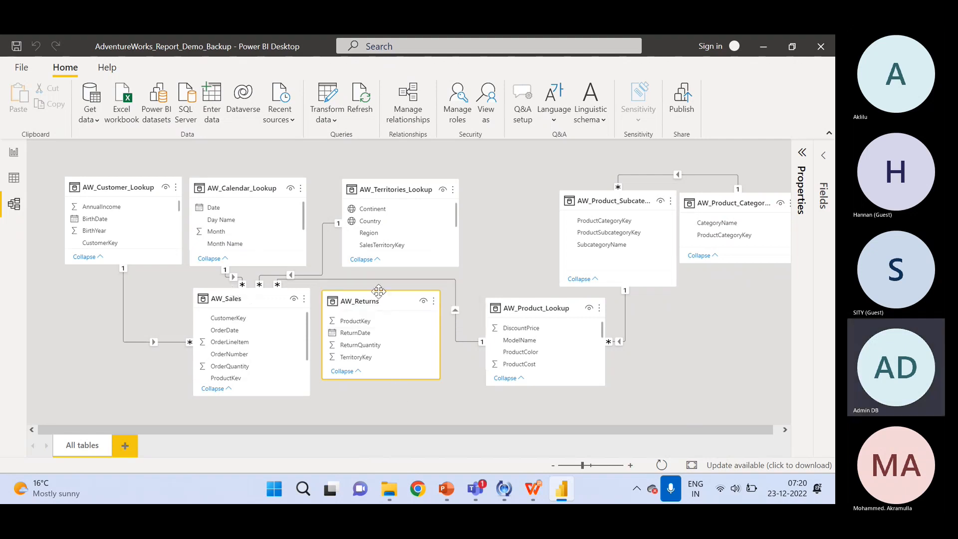
{"action": "left_click_drag", "start_coordinate": [376, 302], "coordinate": [378, 301]}
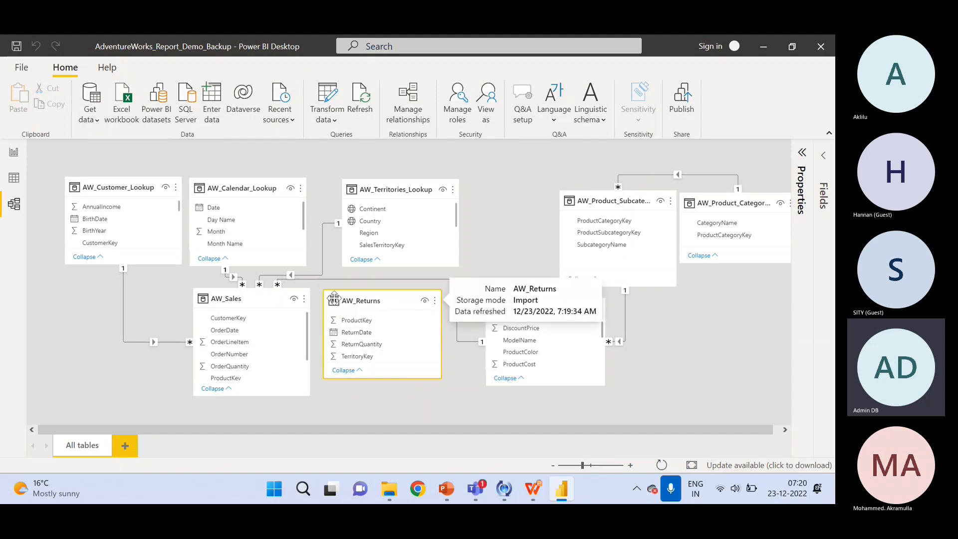
{"action": "left_click", "coordinate": [252, 299]}
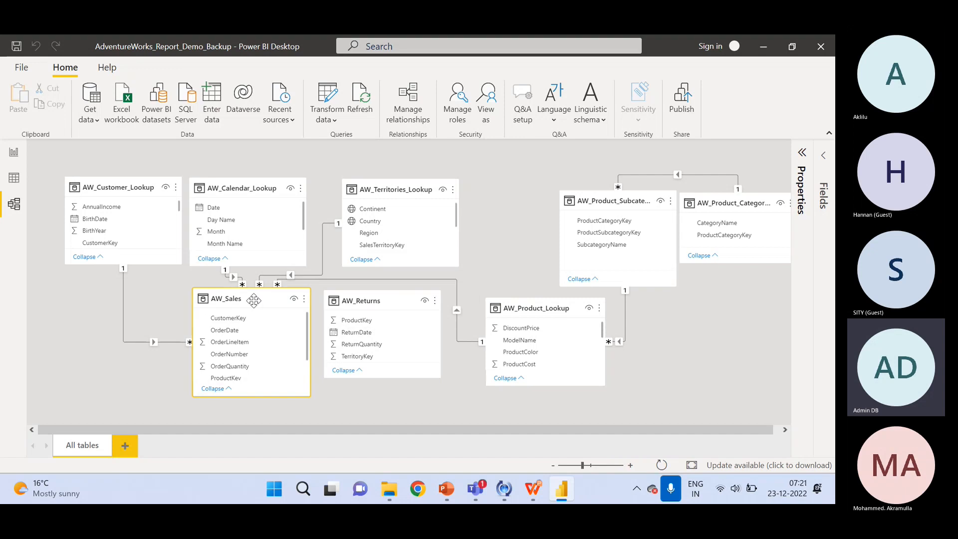
{"action": "left_click", "coordinate": [361, 299]}
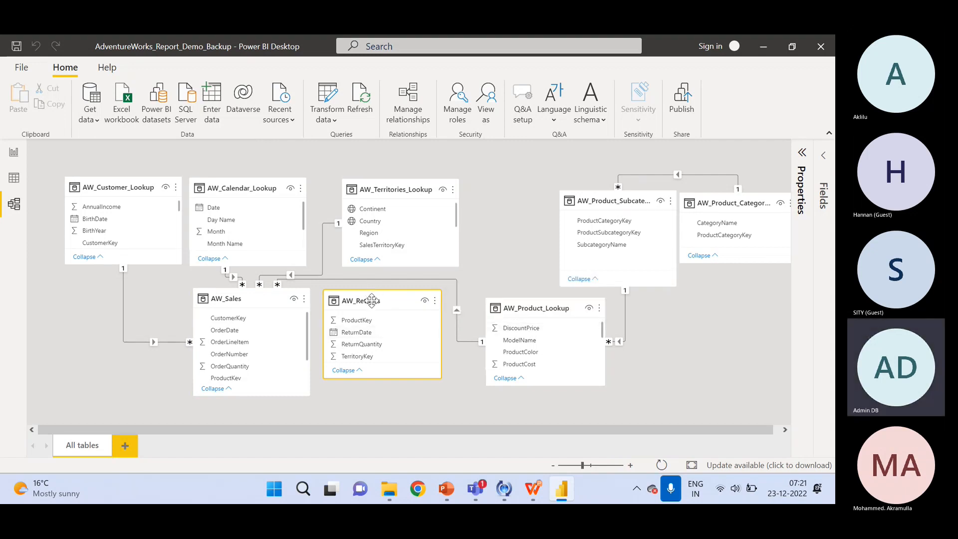
{"action": "left_click_drag", "start_coordinate": [385, 379], "coordinate": [386, 402]}
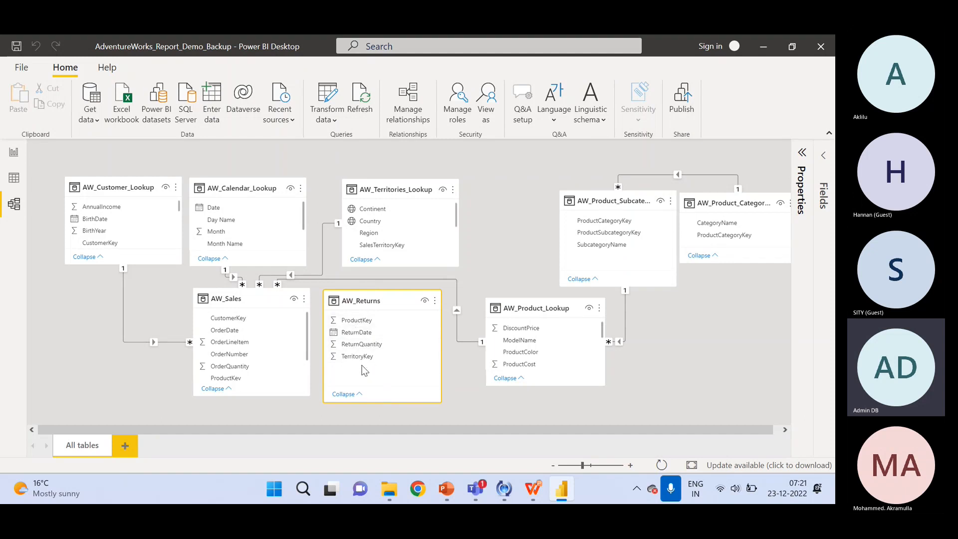
Step: Shift AW_Sales away from AW_Returns so that it sits beneath AW_Customer_Lookup in the model diagram
{"action": "left_click", "coordinate": [370, 323]}
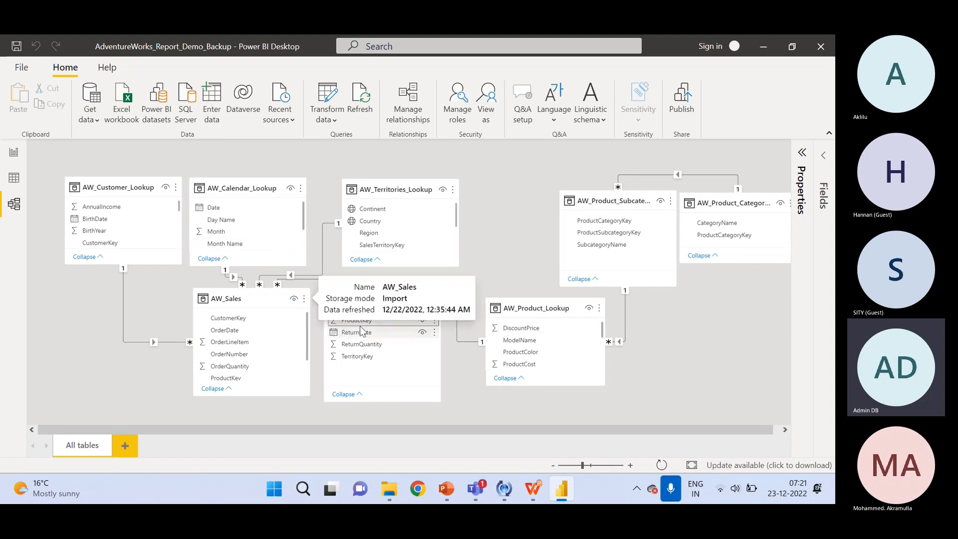
{"action": "left_click_drag", "start_coordinate": [268, 297], "coordinate": [224, 301]}
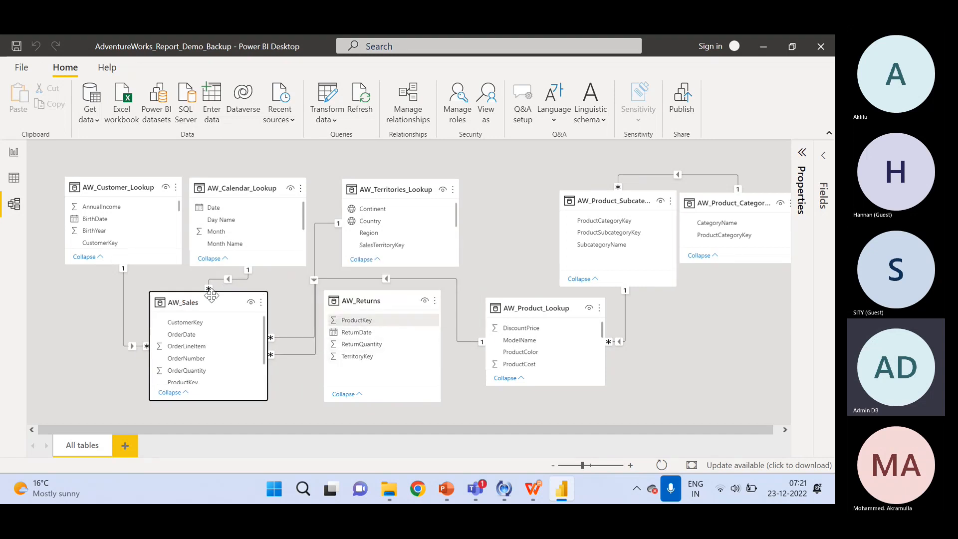
{"action": "left_click_drag", "start_coordinate": [200, 302], "coordinate": [159, 298]}
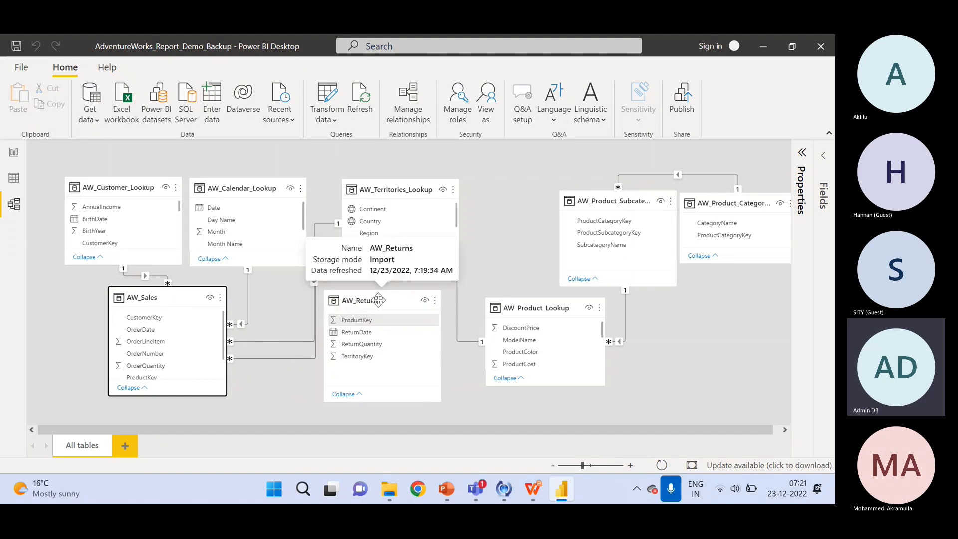
{"action": "left_click", "coordinate": [378, 300]}
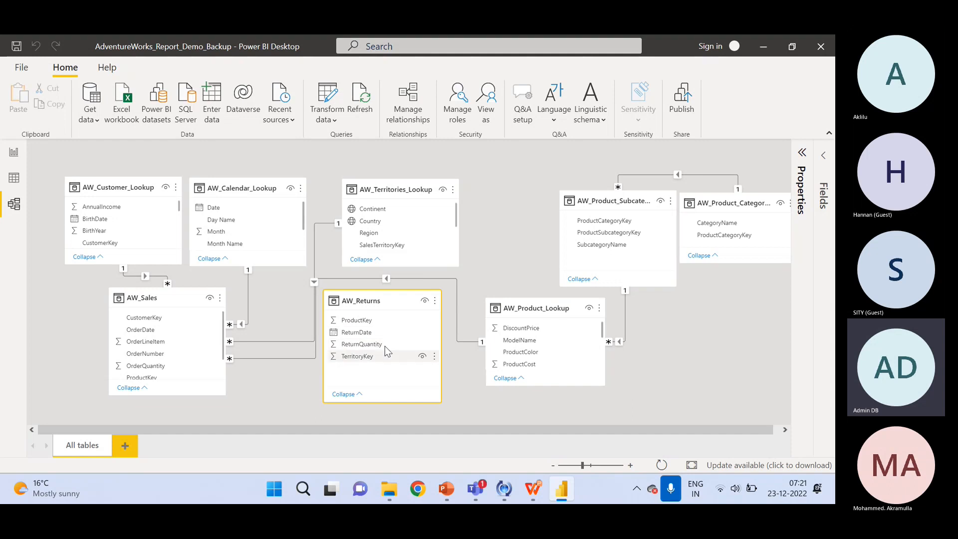
Step: Create a relationship from ProductKey in AW_Returns to ProductKey in AW_Product_Lookup
{"action": "mouse_move", "coordinate": [378, 302]}
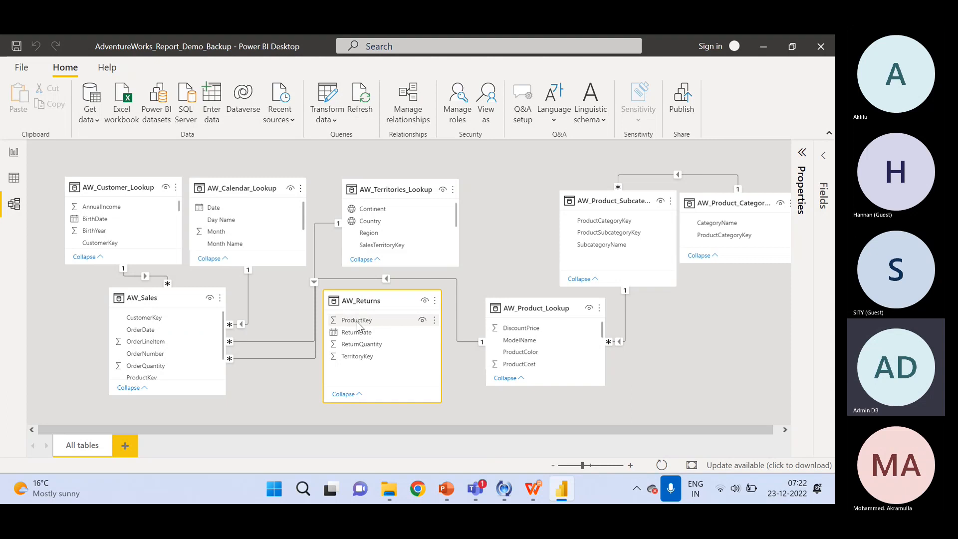
{"action": "left_click", "coordinate": [158, 299]}
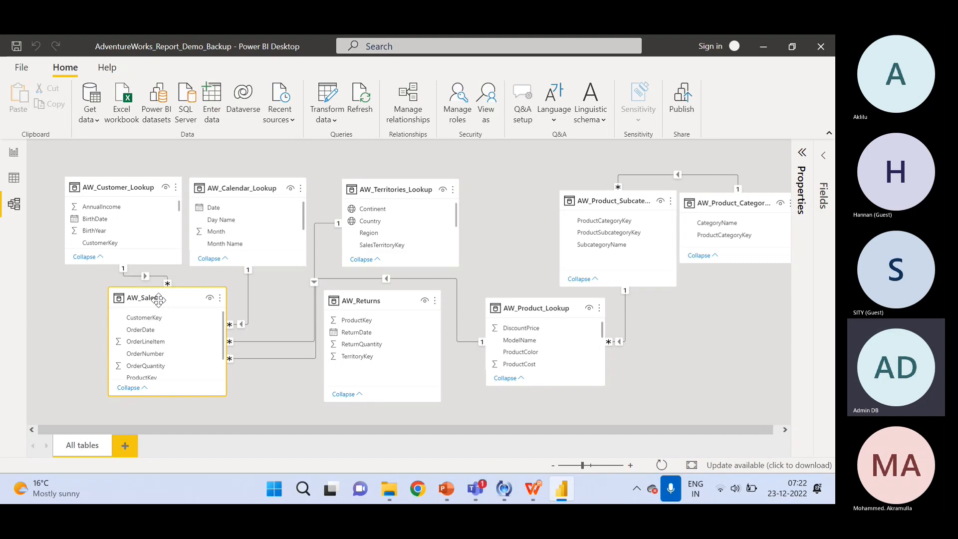
{"action": "left_click", "coordinate": [363, 300]}
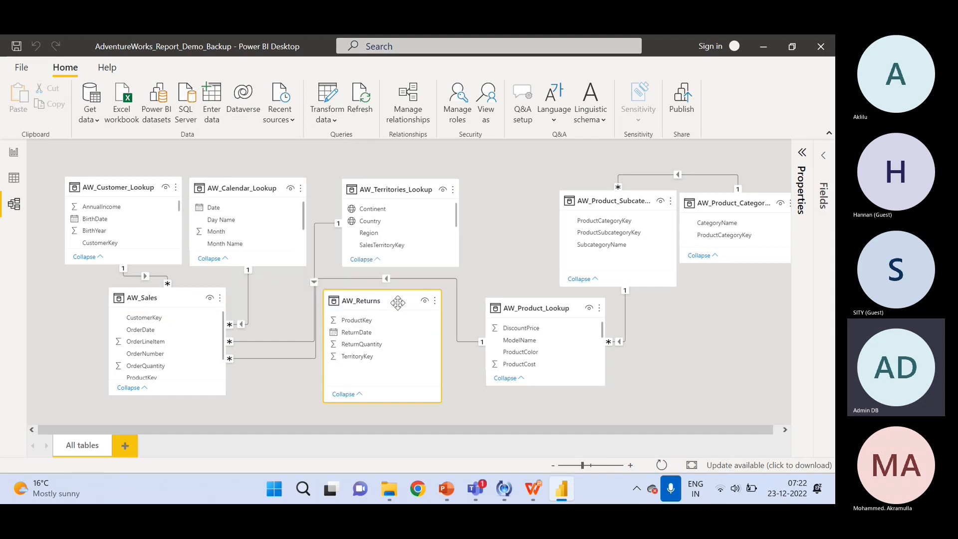
{"action": "left_click", "coordinate": [535, 307]}
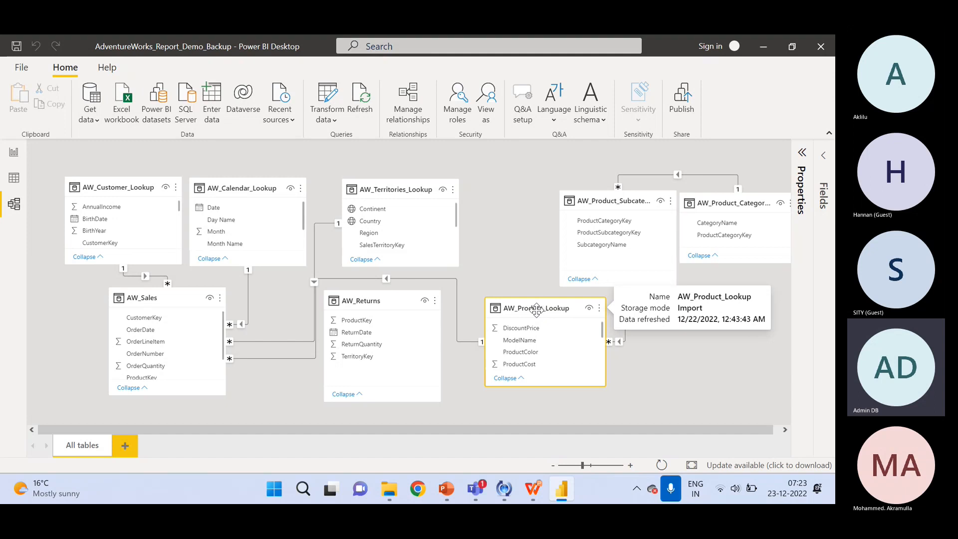
{"action": "left_click", "coordinate": [361, 302]}
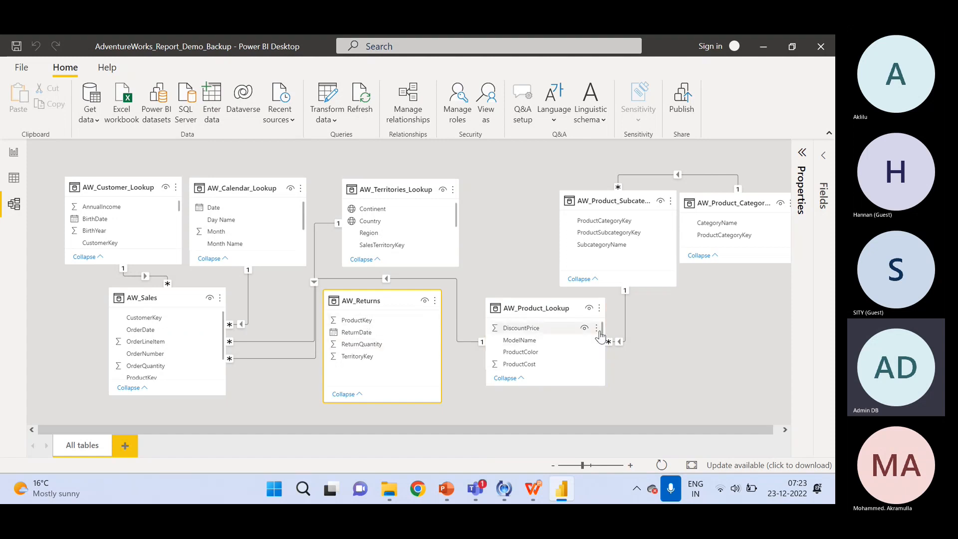
{"action": "left_click_drag", "start_coordinate": [600, 336], "coordinate": [604, 347]}
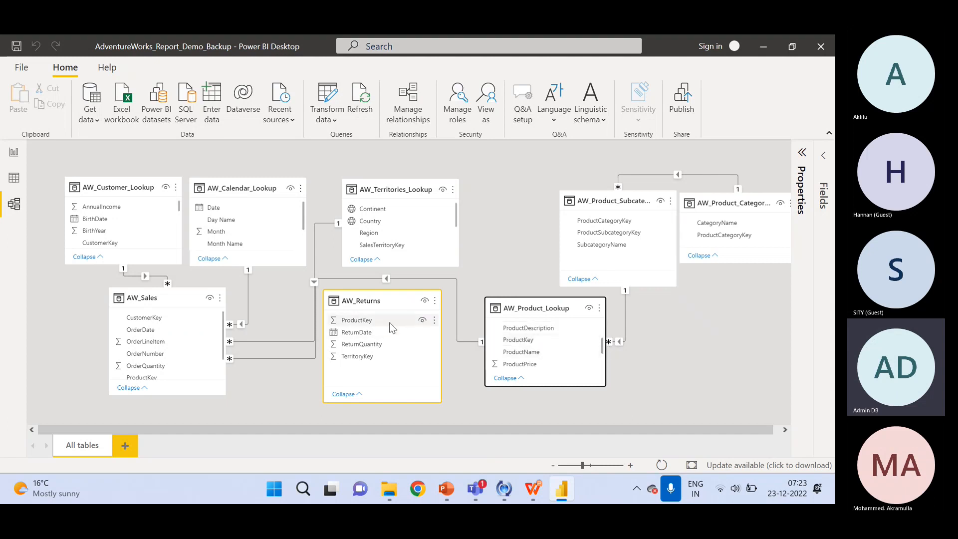
{"action": "left_click_drag", "start_coordinate": [392, 327], "coordinate": [527, 342]}
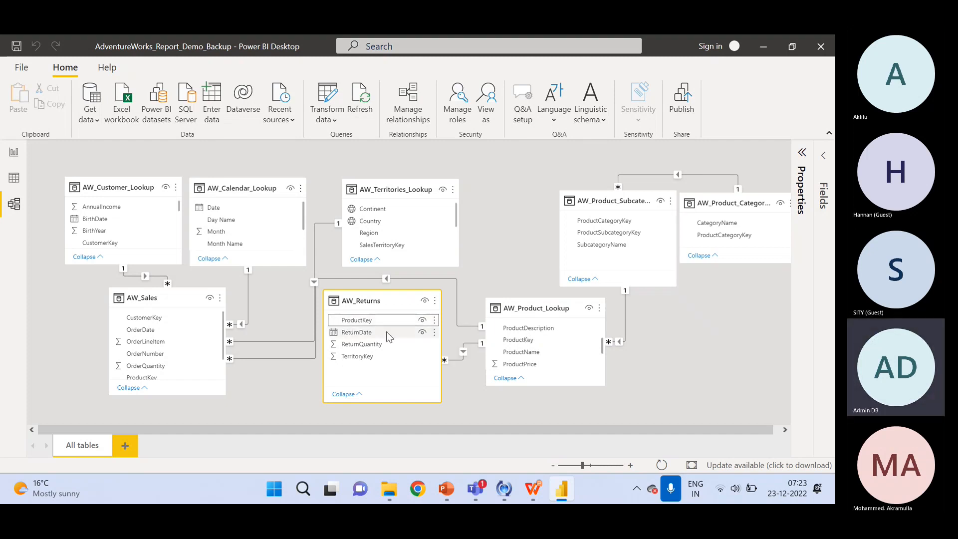
Step: Lower AW_Returns slightly in the diagram and relate its ReturnDate field to Date in AW_Calendar_Lookup
{"action": "left_click_drag", "start_coordinate": [373, 298], "coordinate": [366, 313]}
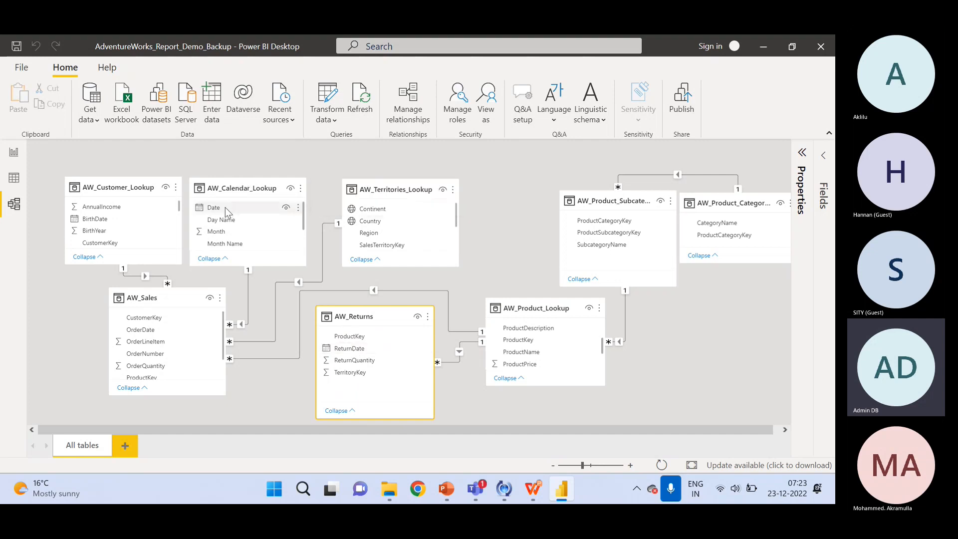
{"action": "left_click", "coordinate": [352, 349]}
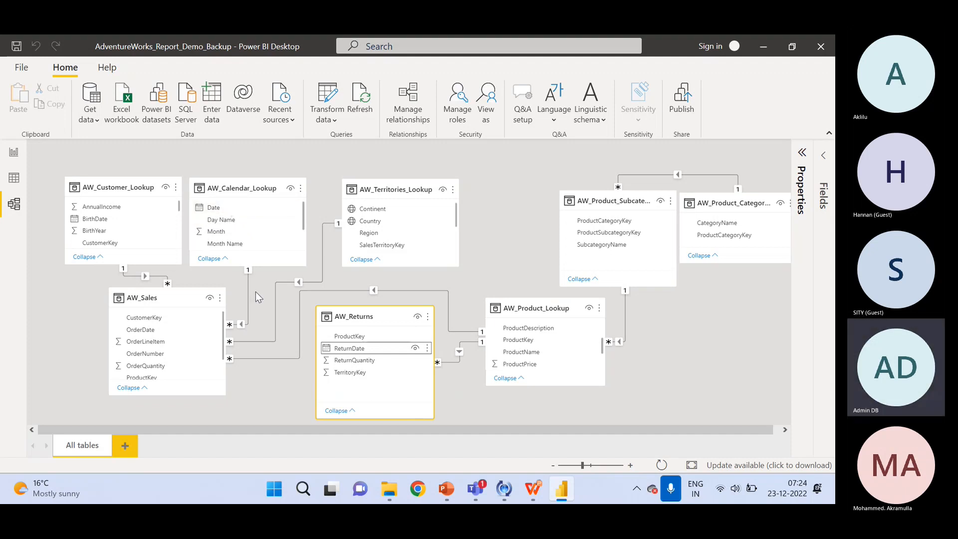
{"action": "left_click_drag", "start_coordinate": [352, 354], "coordinate": [227, 207]}
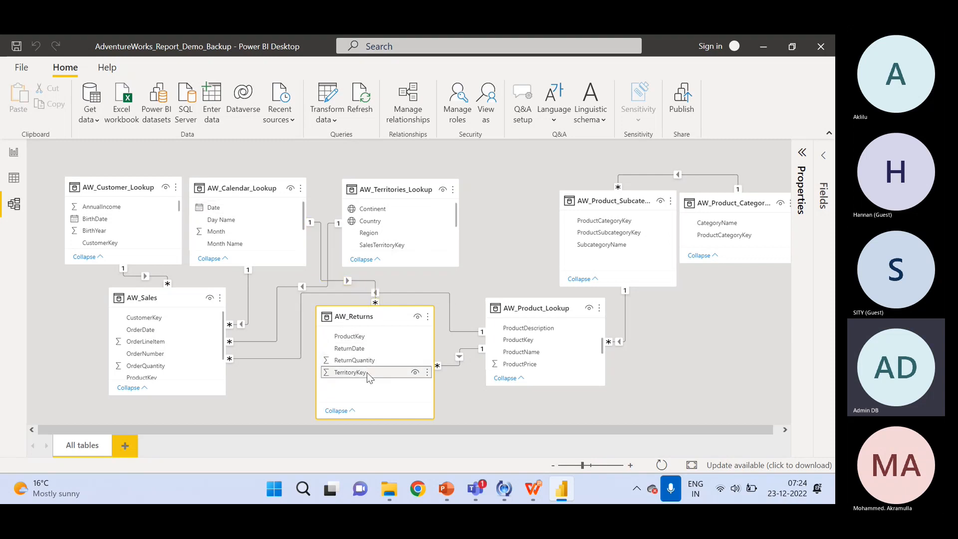
Step: Relate TerritoryKey in AW_Returns to SalesTerritoryKey in AW_Territories_Lookup
{"action": "left_click_drag", "start_coordinate": [367, 372], "coordinate": [385, 242]}
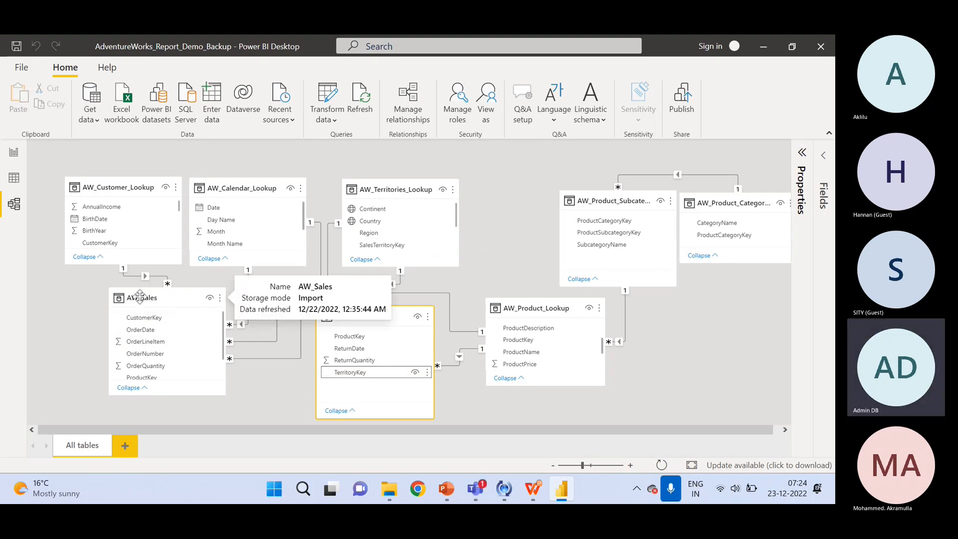
Step: Align AW_Sales directly under AW_Customer_Lookup, shift AW_Returns closer to it, and make the AW_Product_Lookup card taller
{"action": "left_click_drag", "start_coordinate": [140, 297], "coordinate": [95, 304]}
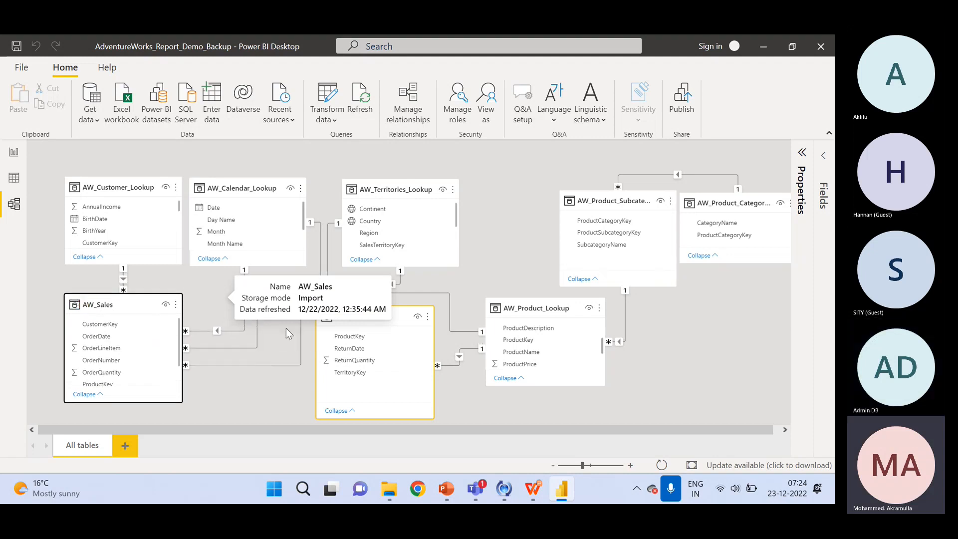
{"action": "left_click_drag", "start_coordinate": [364, 316], "coordinate": [307, 313]}
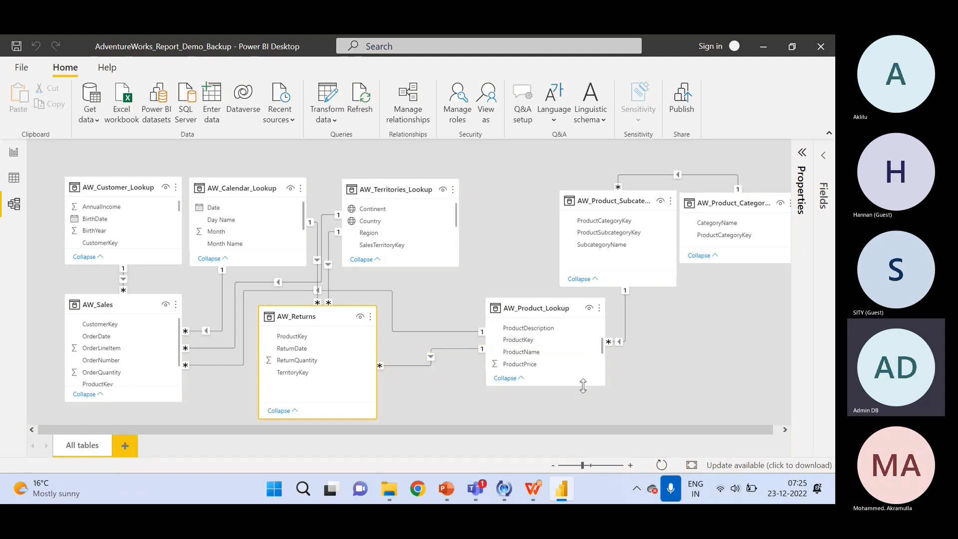
{"action": "left_click_drag", "start_coordinate": [583, 385], "coordinate": [583, 420]}
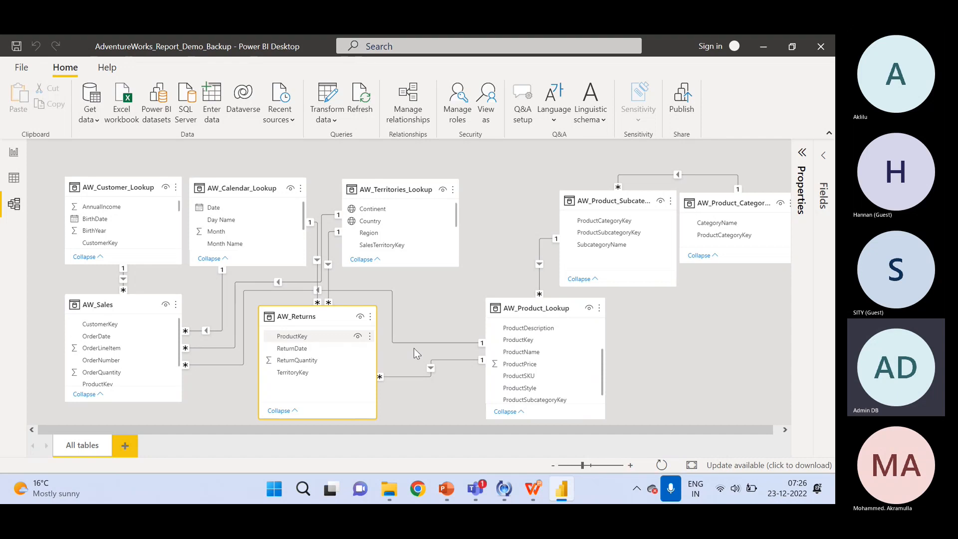
{"action": "left_click", "coordinate": [526, 307]}
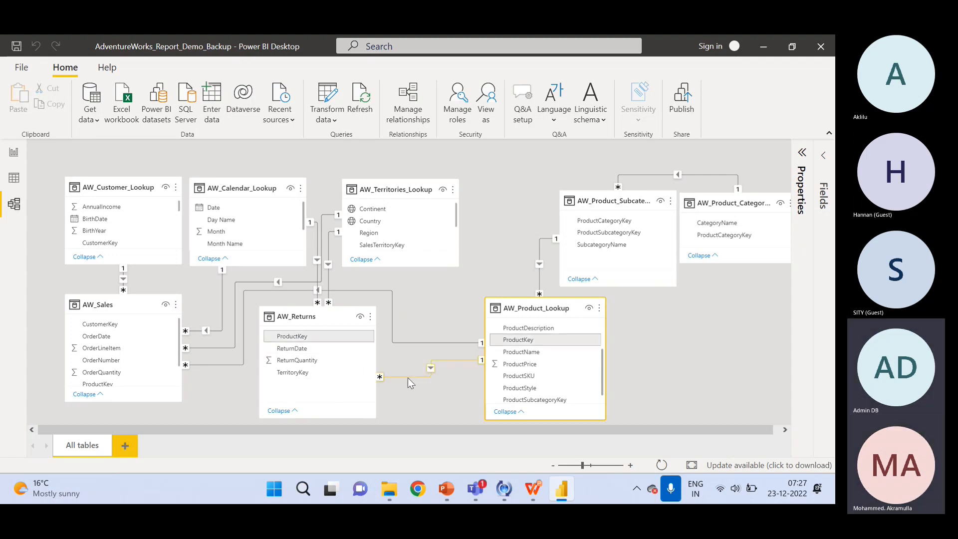
{"action": "left_click", "coordinate": [407, 114]}
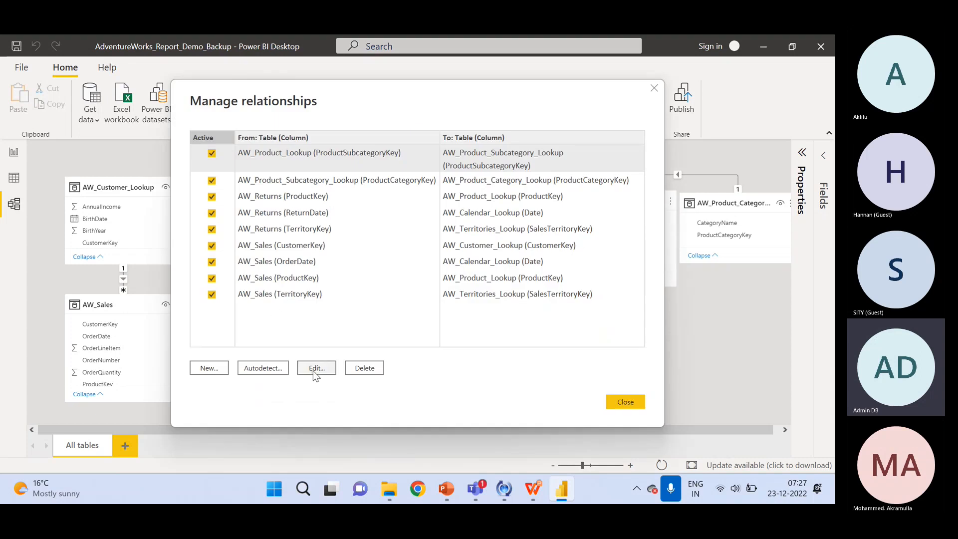
{"action": "left_click", "coordinate": [209, 369]}
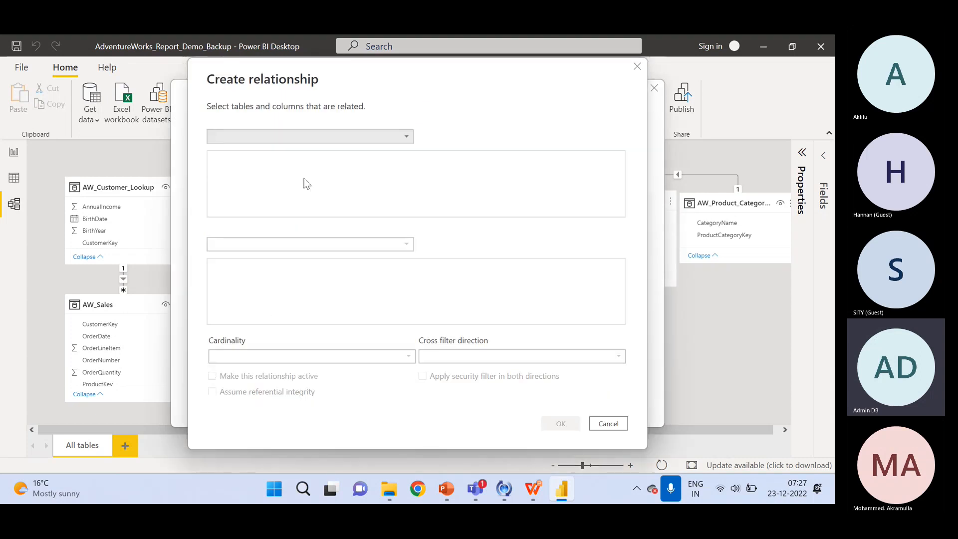
{"action": "left_click", "coordinate": [306, 137]}
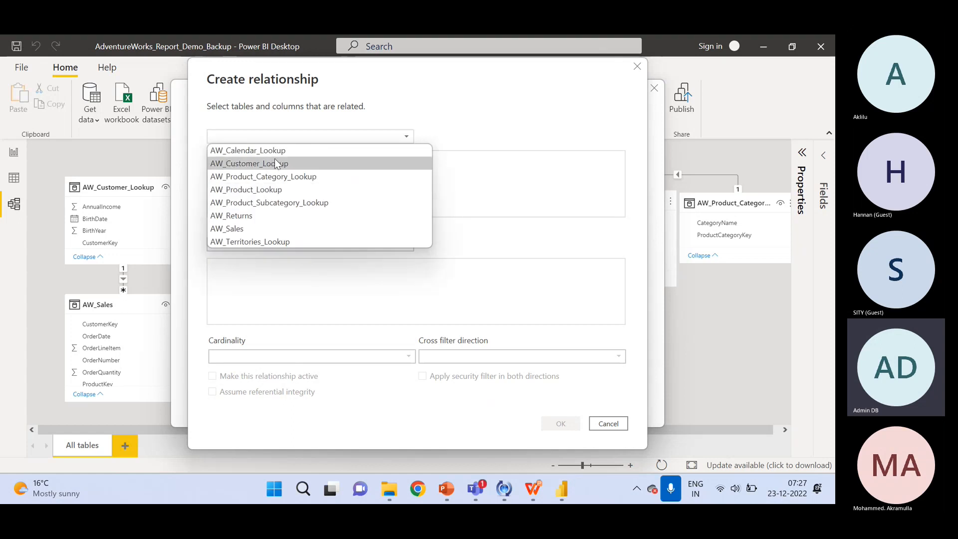
{"action": "left_click", "coordinate": [630, 427]}
{"action": "left_click", "coordinate": [627, 429]}
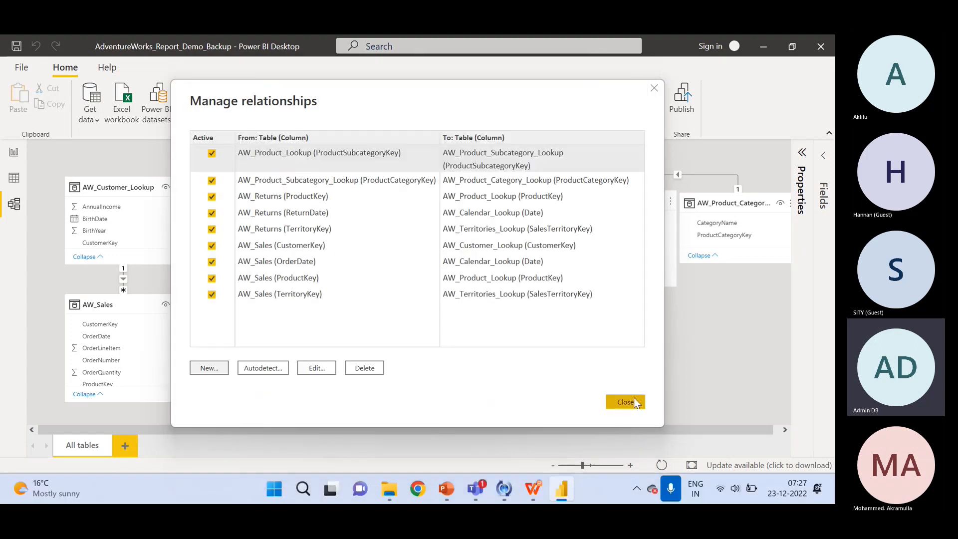
{"action": "left_click", "coordinate": [634, 400]}
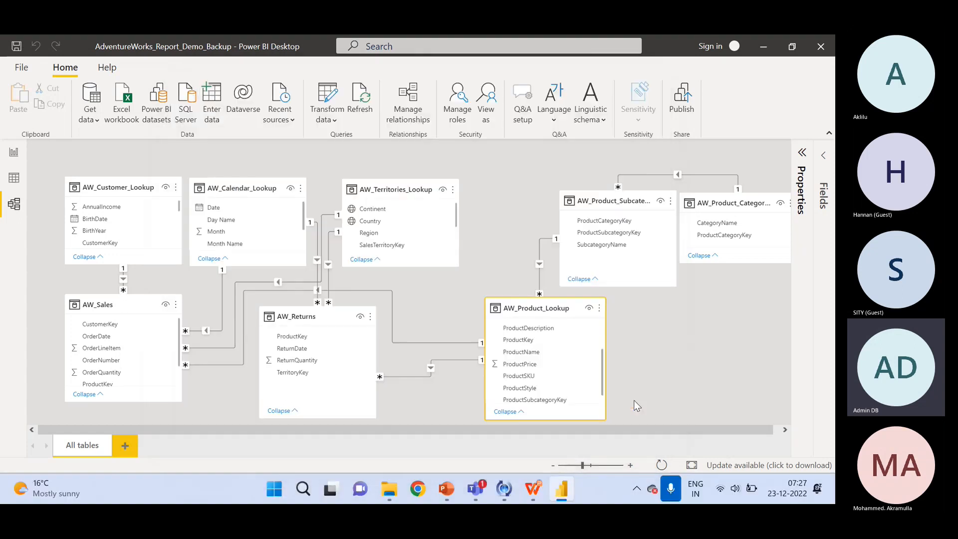
Step: Delete the relationship between AW_Returns and AW_Product_Lookup
{"action": "right_click", "coordinate": [423, 377]}
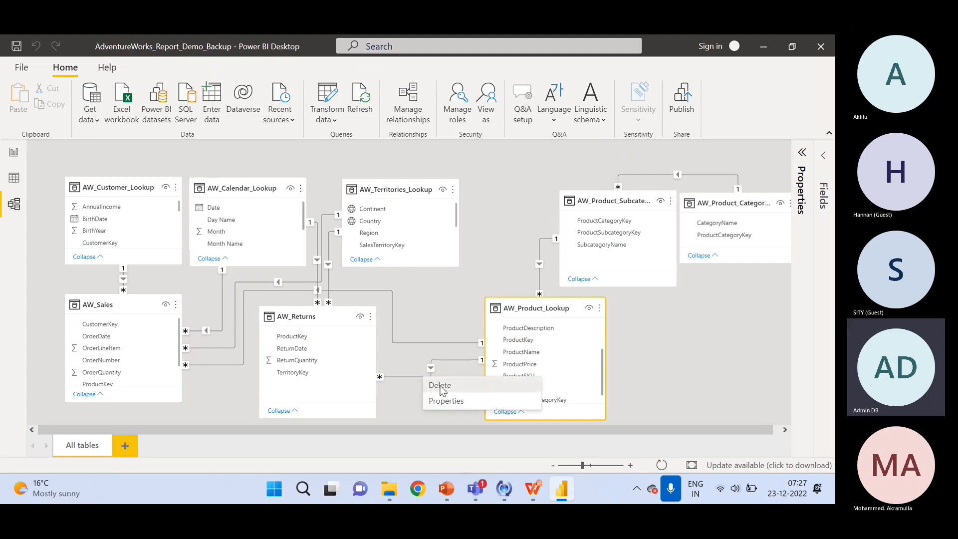
{"action": "left_click", "coordinate": [440, 386]}
{"action": "left_click", "coordinate": [489, 287]}
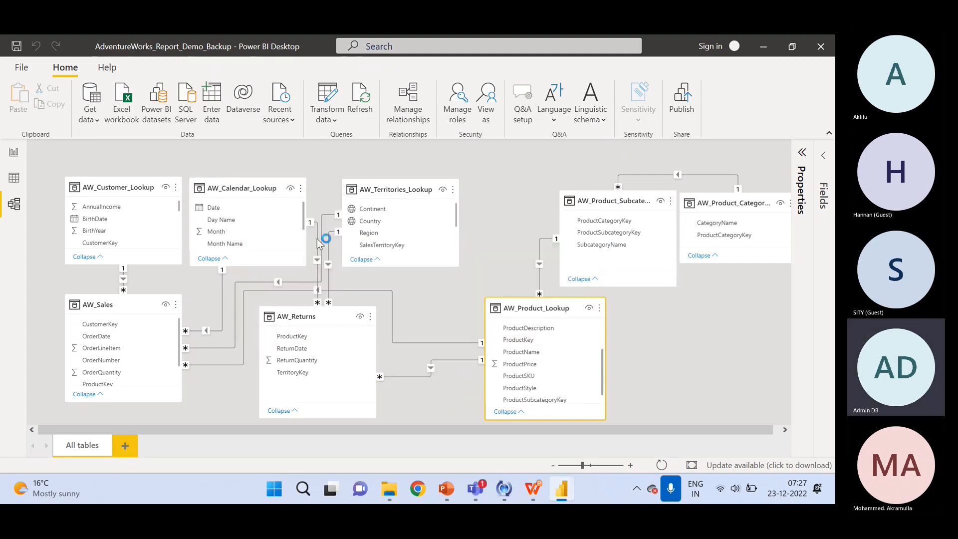
Step: Define a new relationship in Manage relationships with AW_Returns as the first table and AW_Product_Lookup as the second, matched on ProductKey
{"action": "left_click", "coordinate": [408, 114]}
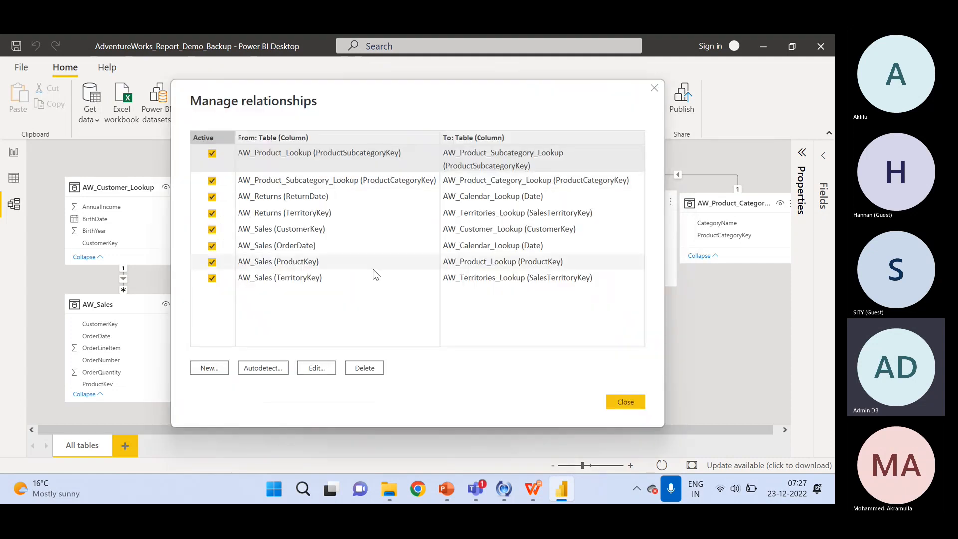
{"action": "left_click", "coordinate": [214, 369]}
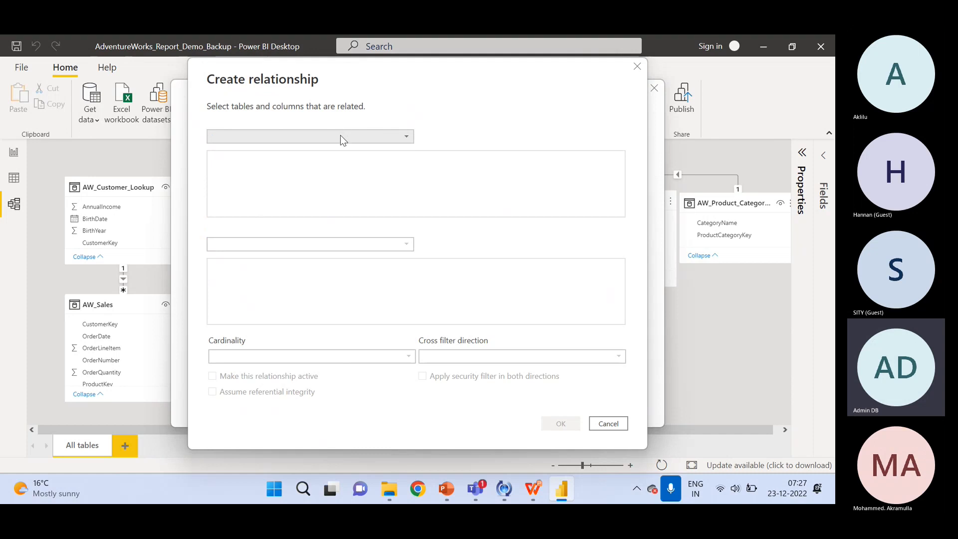
{"action": "left_click", "coordinate": [341, 136]}
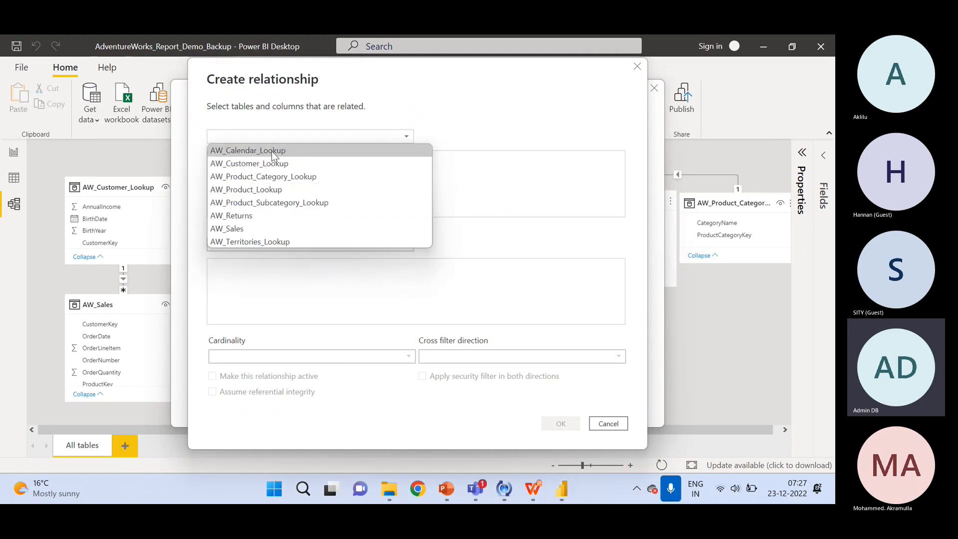
{"action": "left_click", "coordinate": [258, 218]}
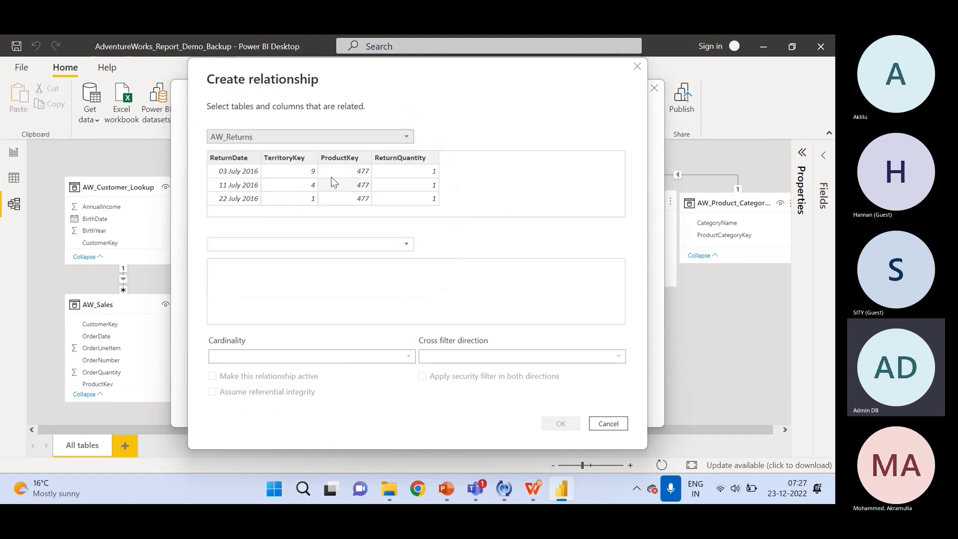
{"action": "left_click", "coordinate": [324, 243]}
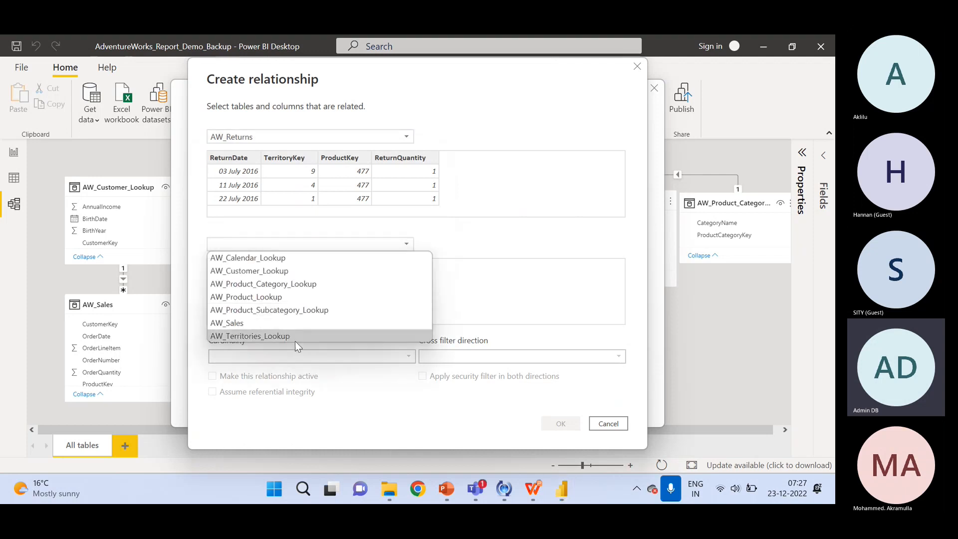
{"action": "left_click", "coordinate": [262, 299]}
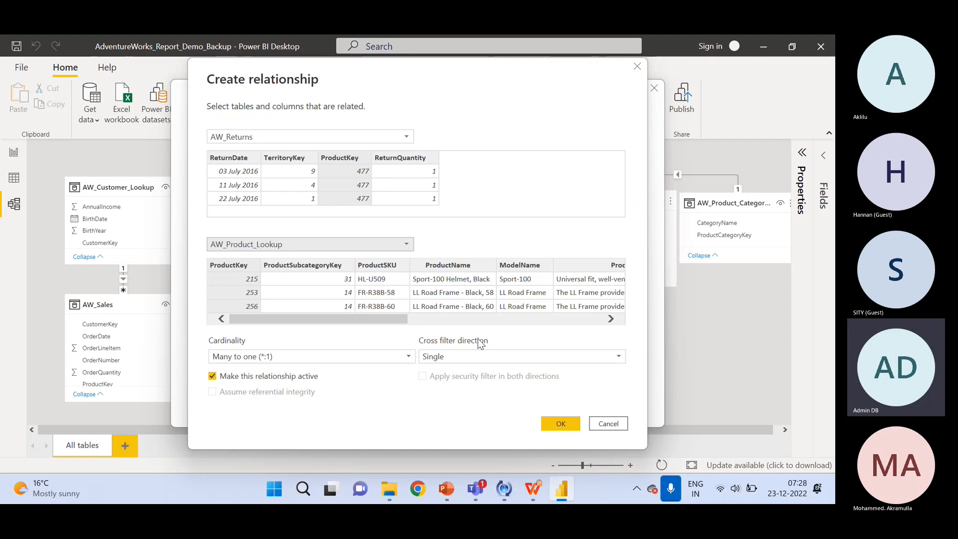
Step: Examine the cardinality options available for the new relationship
{"action": "left_click", "coordinate": [310, 357]}
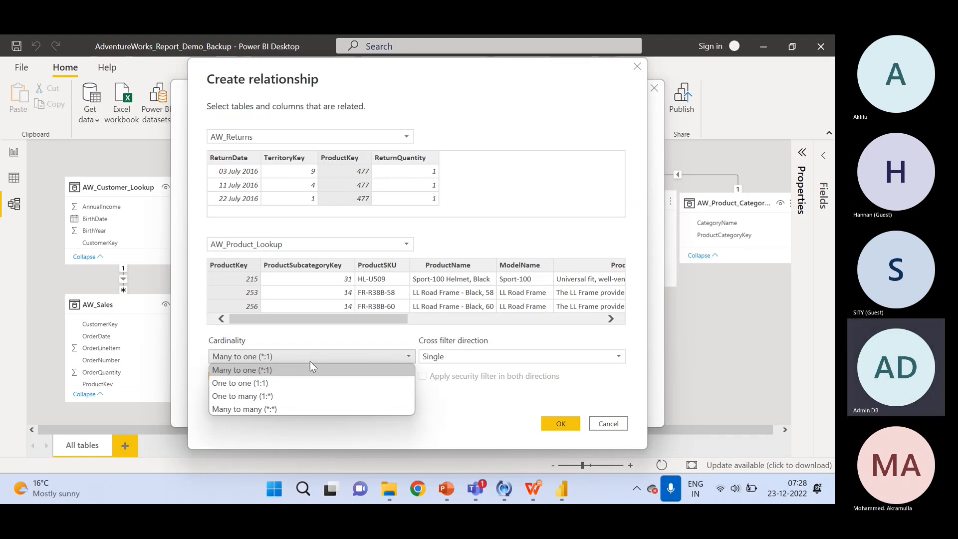
{"action": "left_click", "coordinate": [313, 335]}
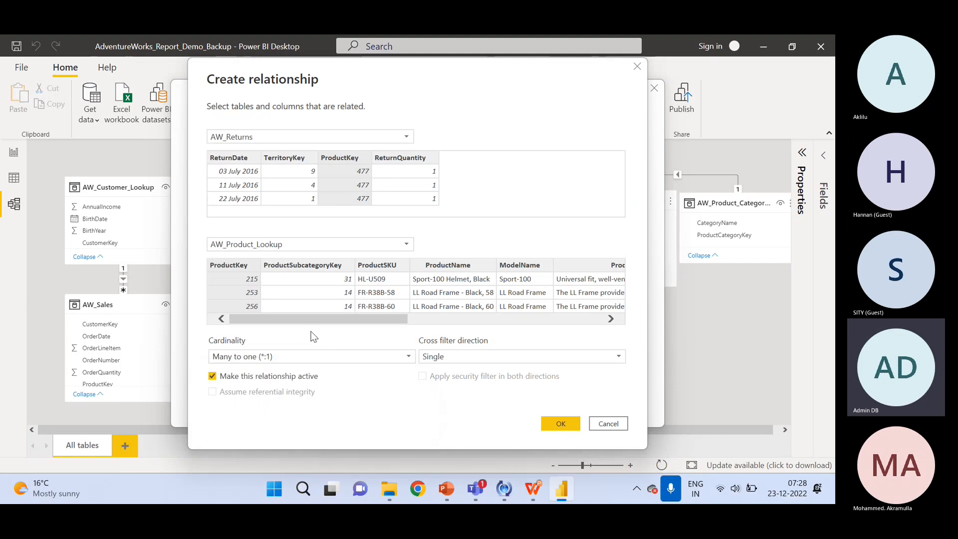
{"action": "left_click", "coordinate": [305, 360]}
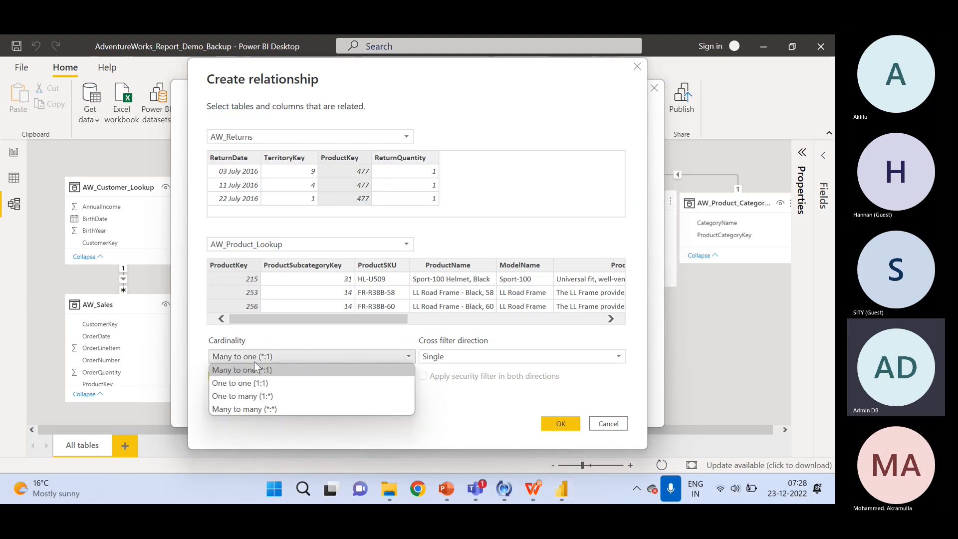
{"action": "left_click", "coordinate": [328, 339]}
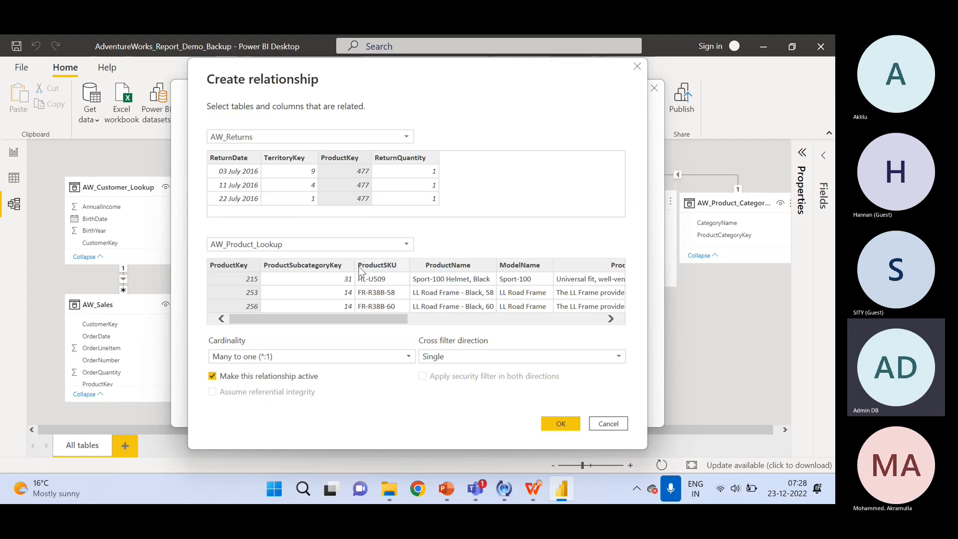
{"action": "left_click", "coordinate": [284, 357]}
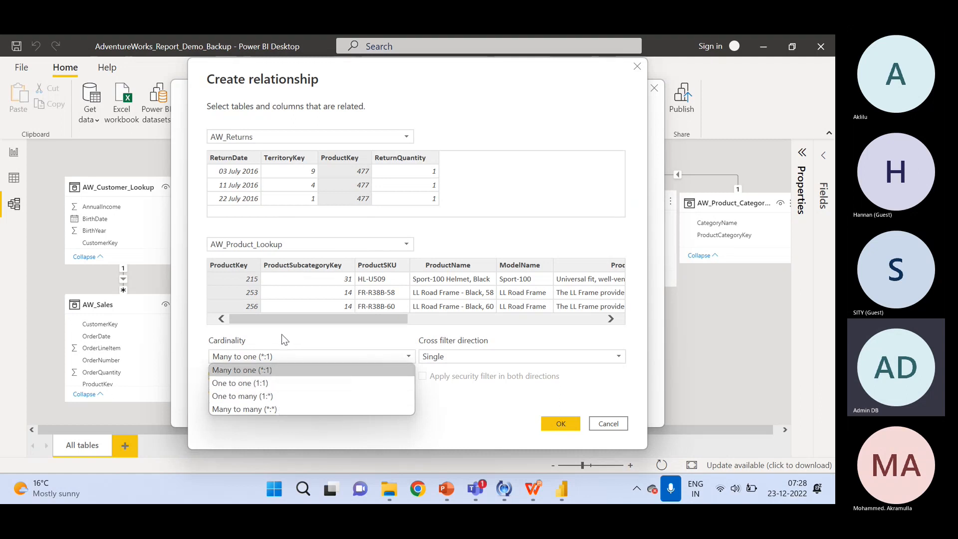
{"action": "left_click", "coordinate": [284, 339]}
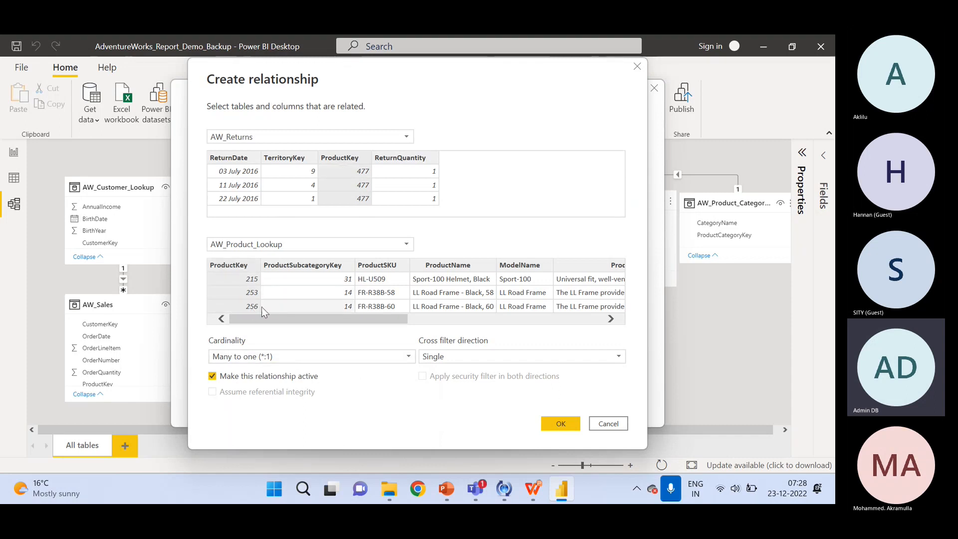
Step: Try the Many to many (*:*) cardinality for the relationship and set it back to Many to one (*:1)
{"action": "left_click", "coordinate": [301, 358]}
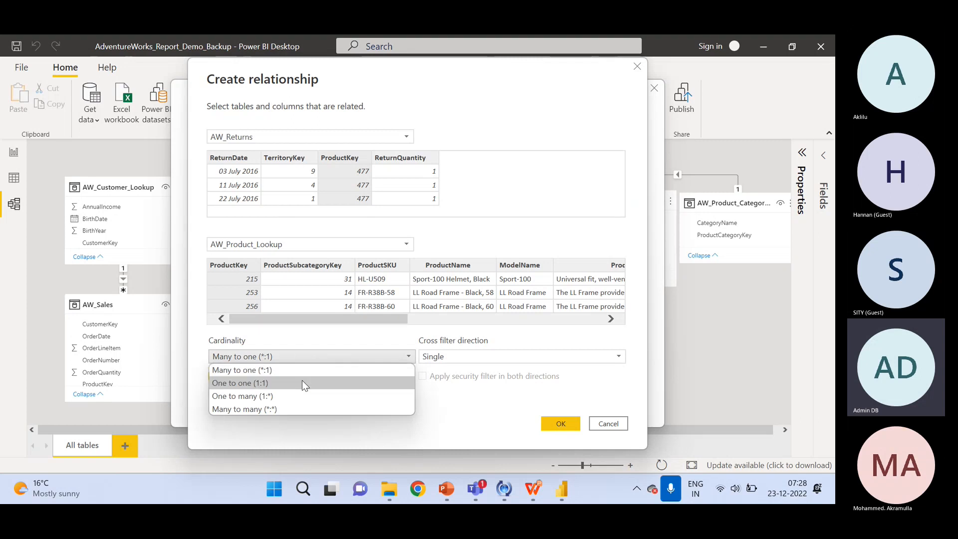
{"action": "left_click", "coordinate": [302, 409]}
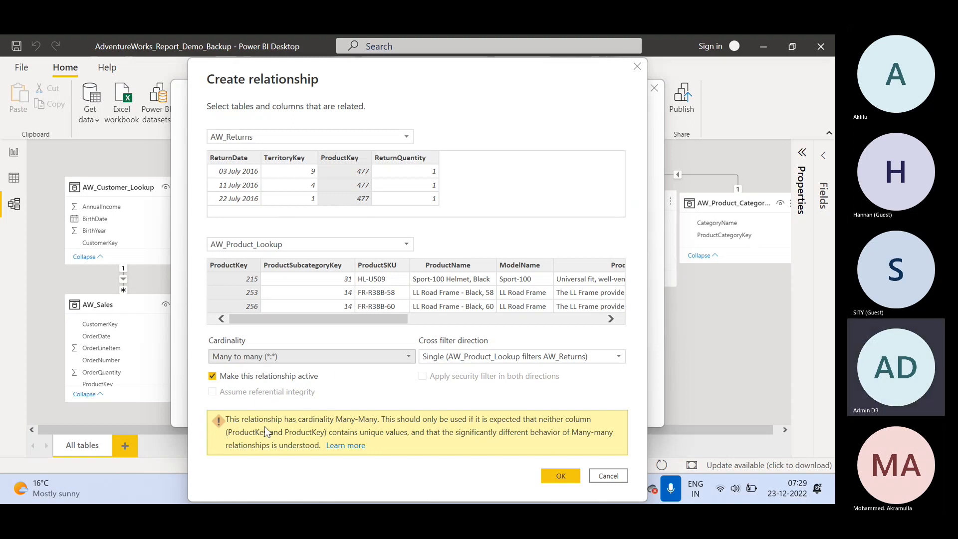
{"action": "left_click", "coordinate": [313, 356]}
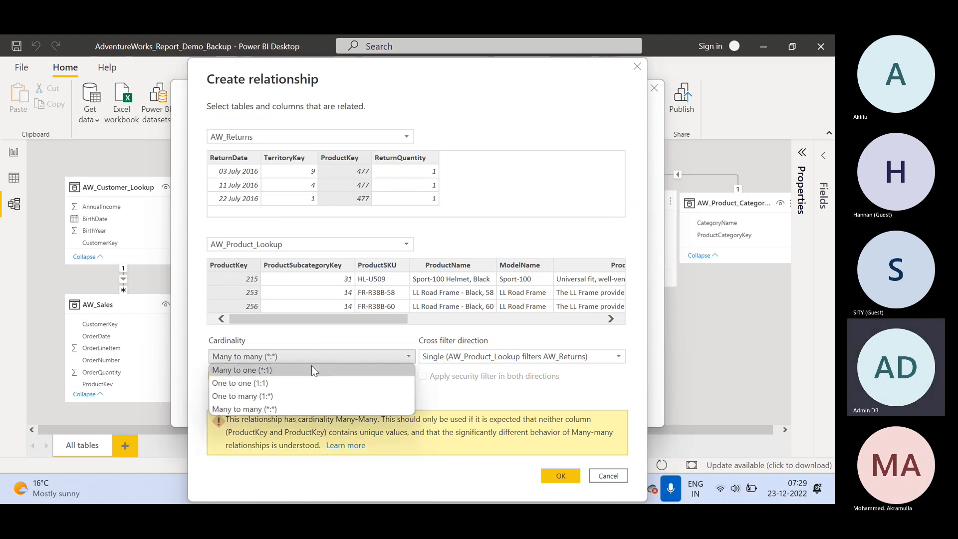
{"action": "left_click", "coordinate": [309, 374]}
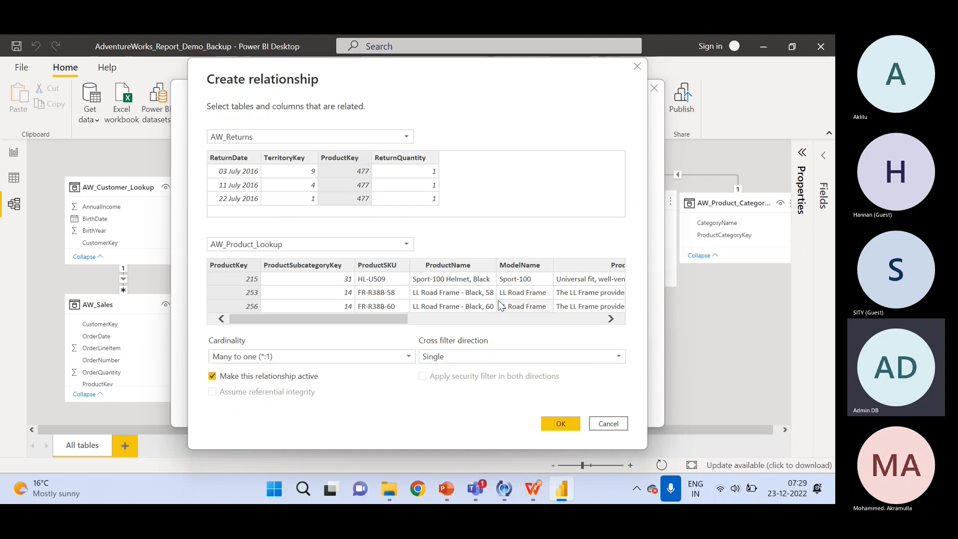
Step: Keep the Single cross filter direction, create the AW_Returns to AW_Product_Lookup relationship, and return to the model diagram
{"action": "left_click", "coordinate": [483, 358]}
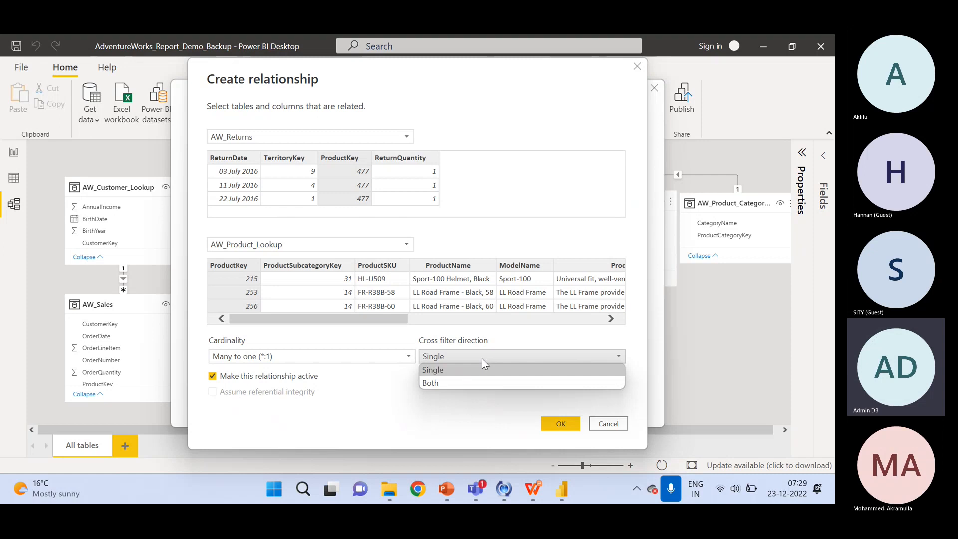
{"action": "left_click", "coordinate": [482, 358]}
{"action": "left_click", "coordinate": [559, 426]}
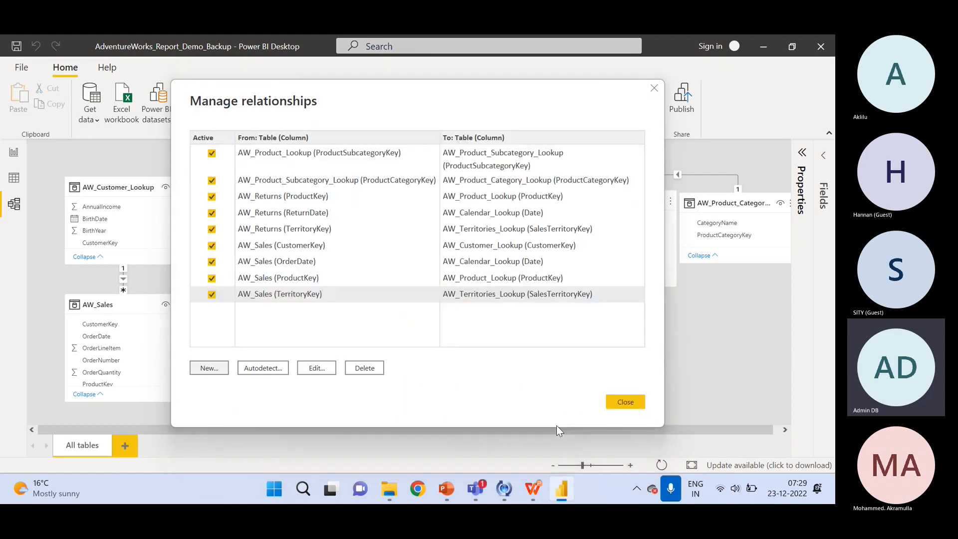
{"action": "left_click", "coordinate": [626, 402]}
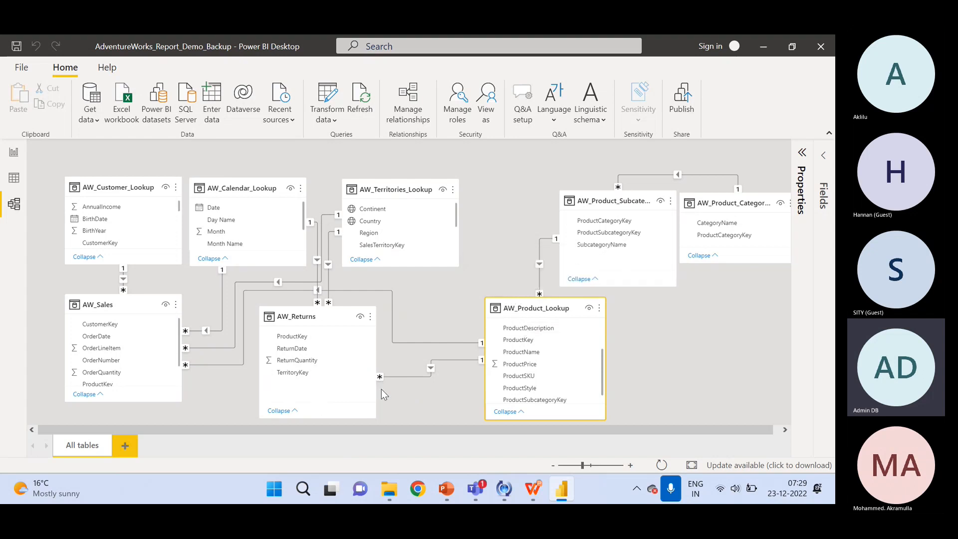
Step: Nudge AW_Returns up in the diagram and move it back down
{"action": "left_click", "coordinate": [484, 253]}
{"action": "left_click_drag", "start_coordinate": [304, 310], "coordinate": [304, 305]}
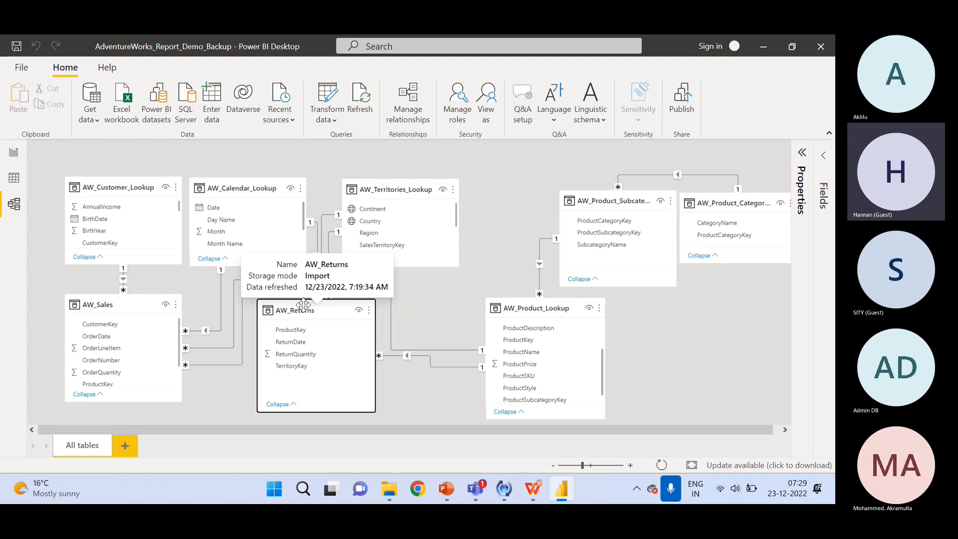
{"action": "left_click_drag", "start_coordinate": [303, 305], "coordinate": [303, 315]}
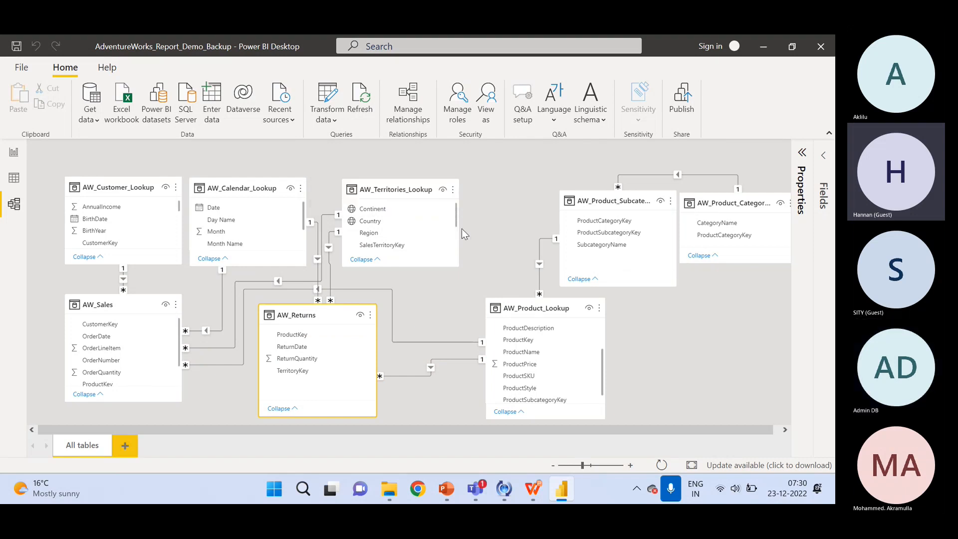
Step: Move AW_Territories_Lookup away from AW_Calendar_Lookup, toward the product subcategory table, to spread out the relationship lines
{"action": "left_click_drag", "start_coordinate": [401, 189], "coordinate": [458, 186]}
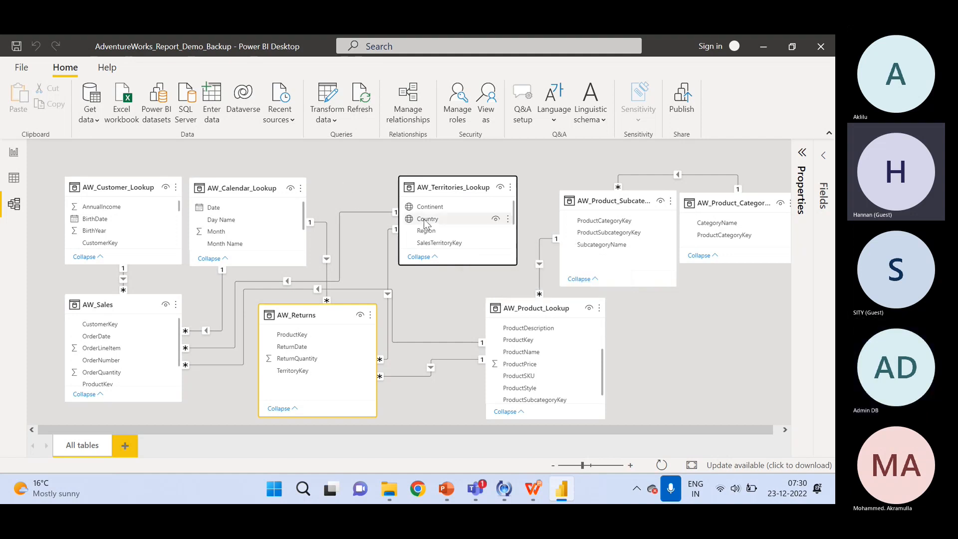
{"action": "mouse_move", "coordinate": [436, 184]}
{"action": "left_click_drag", "start_coordinate": [437, 184], "coordinate": [454, 181]}
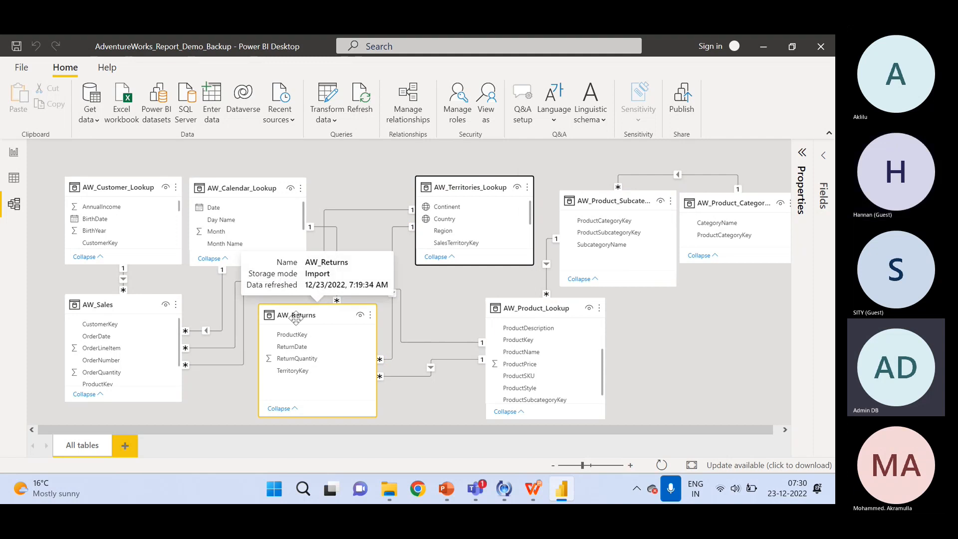
Step: Shift AW_Sales slightly lower in the diagram and move AW_Returns down and back up to trace the relationship lines
{"action": "left_click_drag", "start_coordinate": [113, 306], "coordinate": [113, 324]}
{"action": "left_click_drag", "start_coordinate": [289, 315], "coordinate": [288, 328]}
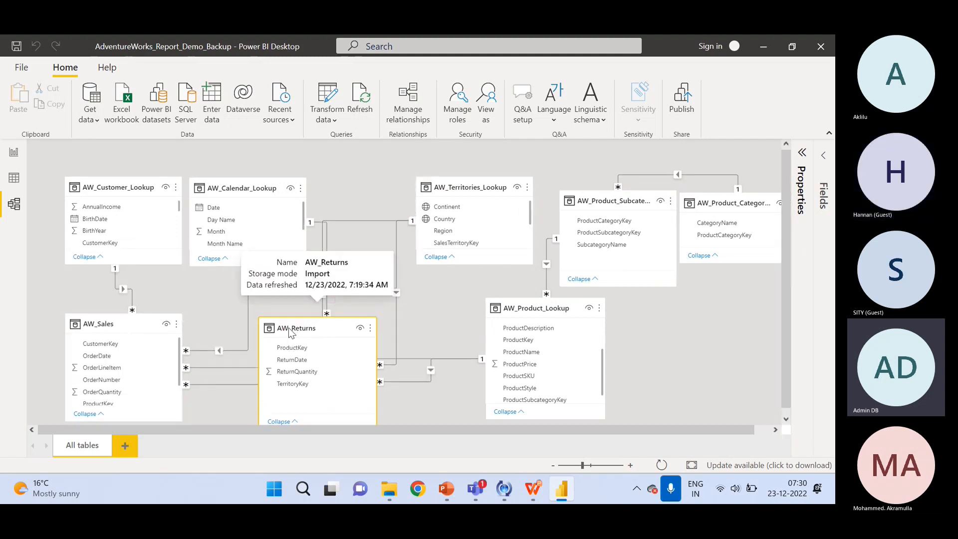
{"action": "left_click_drag", "start_coordinate": [135, 323], "coordinate": [129, 310]}
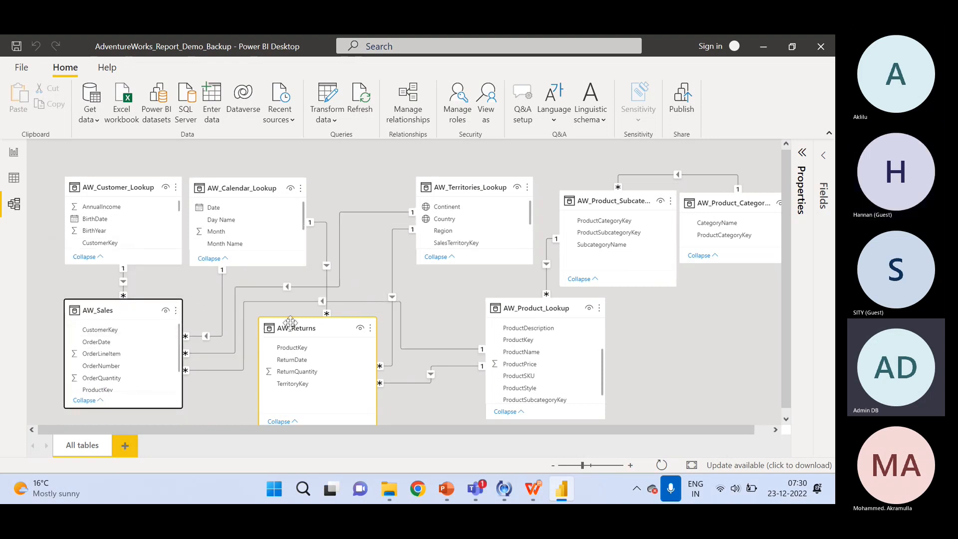
{"action": "left_click_drag", "start_coordinate": [295, 327], "coordinate": [296, 315]}
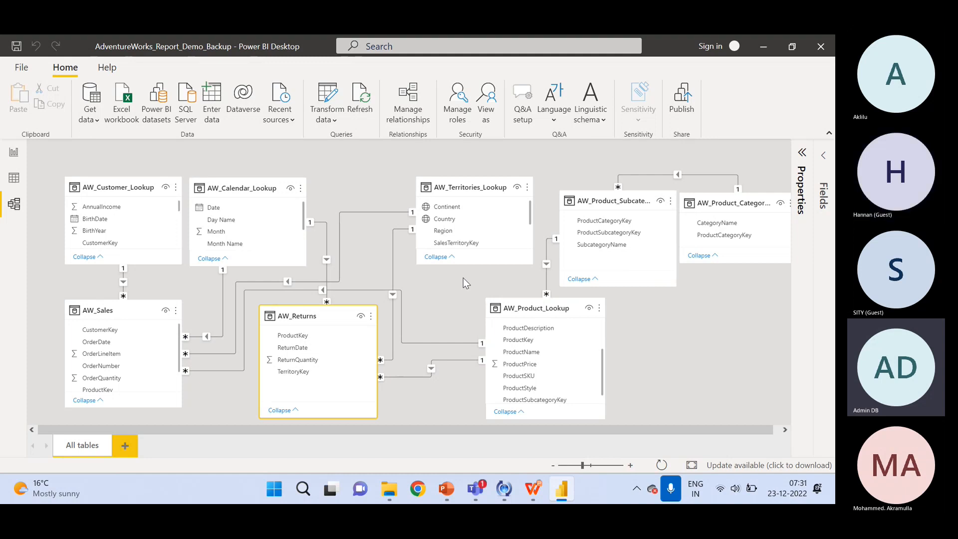
Step: Delete the relationship between AW_Territories_Lookup and AW_Returns, and nudge AW_Returns down and back up
{"action": "right_click", "coordinate": [392, 263]}
{"action": "left_click", "coordinate": [409, 271]}
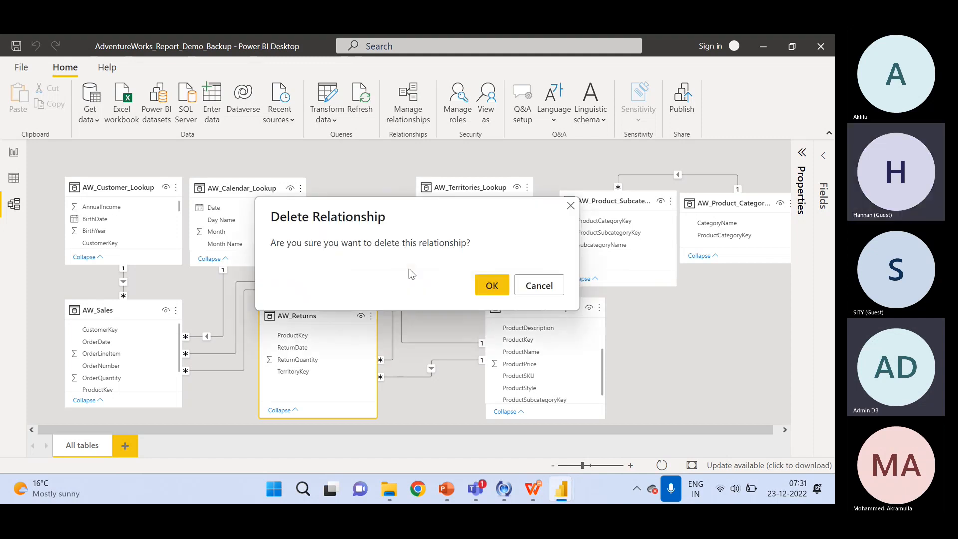
{"action": "left_click", "coordinate": [480, 287]}
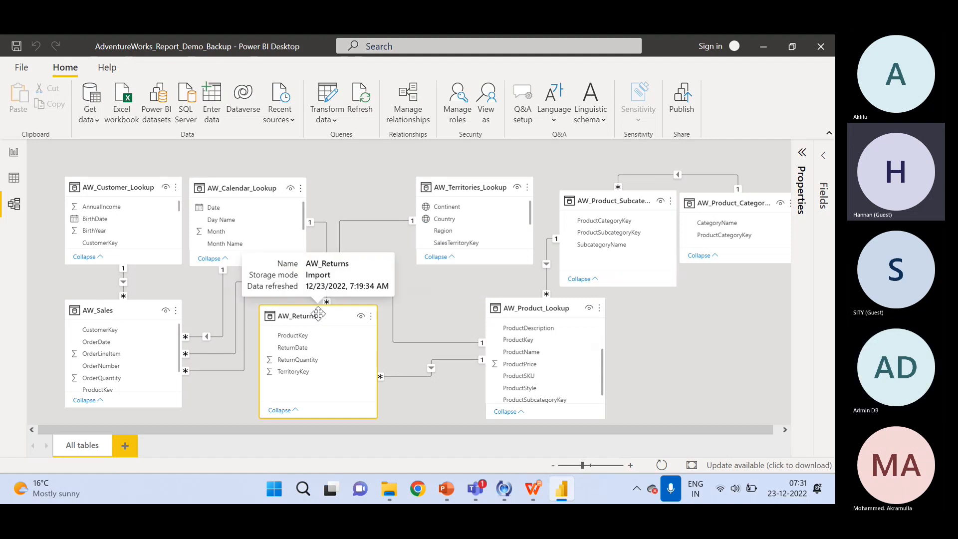
{"action": "left_click_drag", "start_coordinate": [318, 315], "coordinate": [318, 330]}
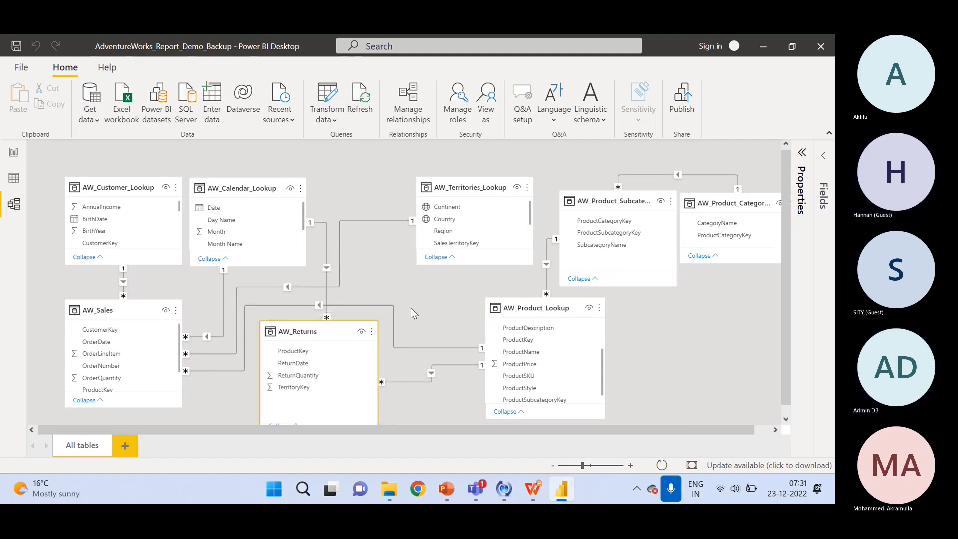
{"action": "left_click_drag", "start_coordinate": [328, 332], "coordinate": [328, 316]}
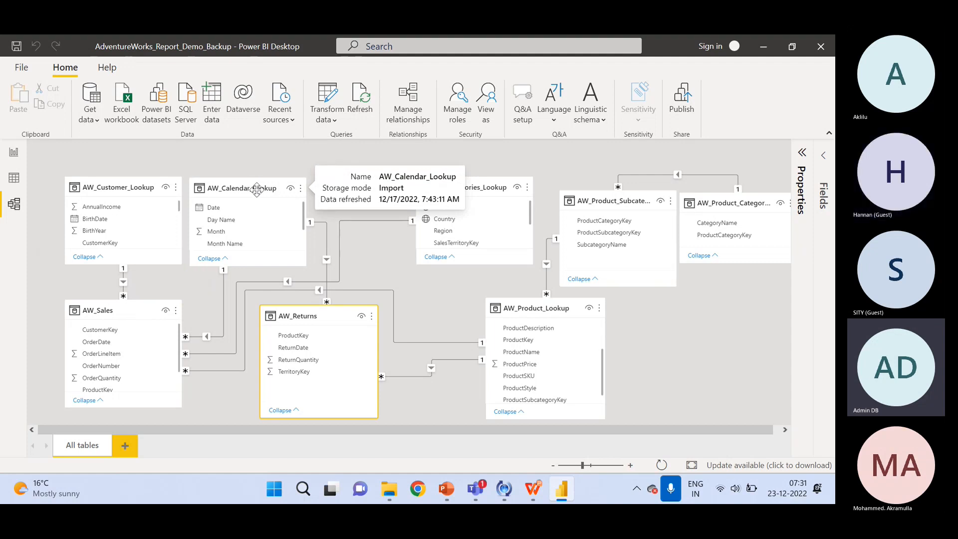
{"action": "mouse_move", "coordinate": [341, 318]}
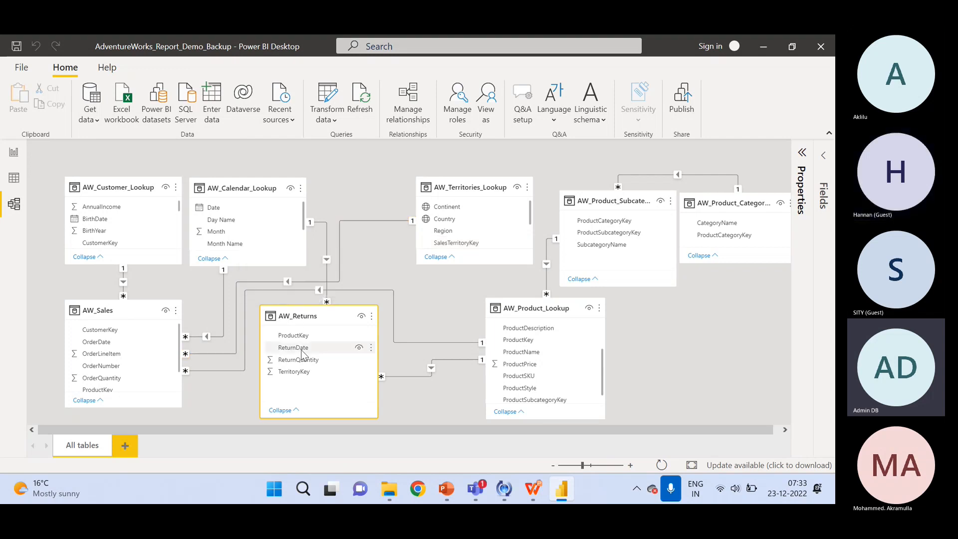
Step: In the report view, delete the ProductKey matrix and move the ProductName table toward the middle of the page
{"action": "left_click", "coordinate": [13, 153]}
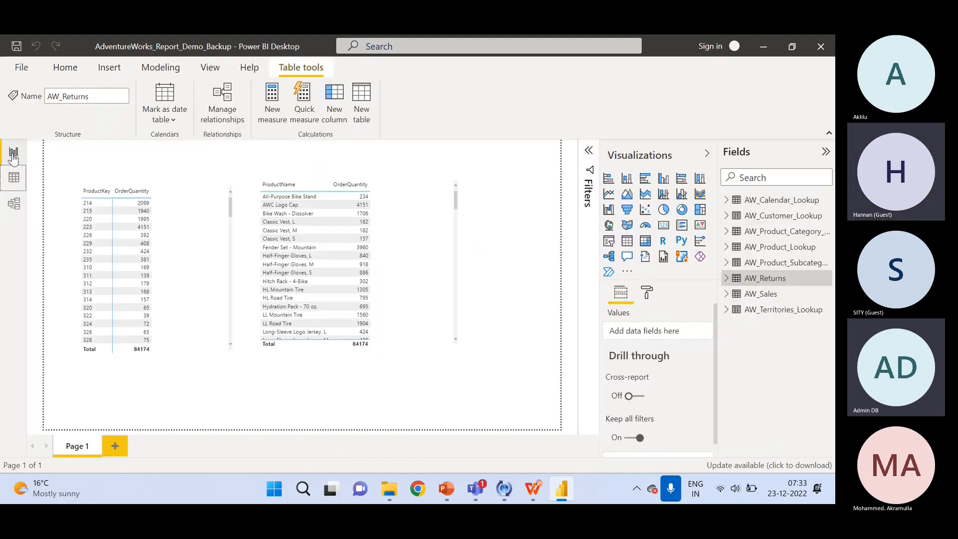
{"action": "left_click", "coordinate": [404, 205]}
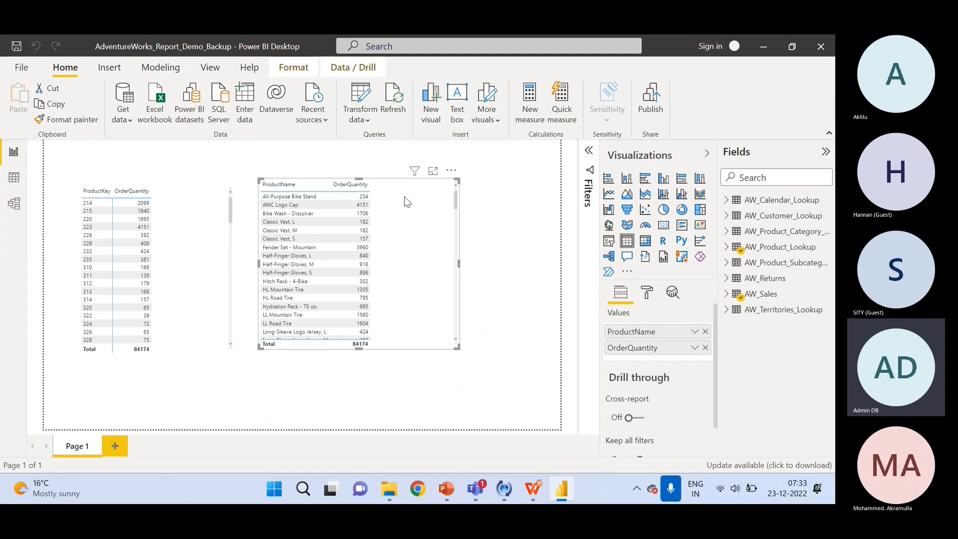
{"action": "left_click", "coordinate": [191, 202]}
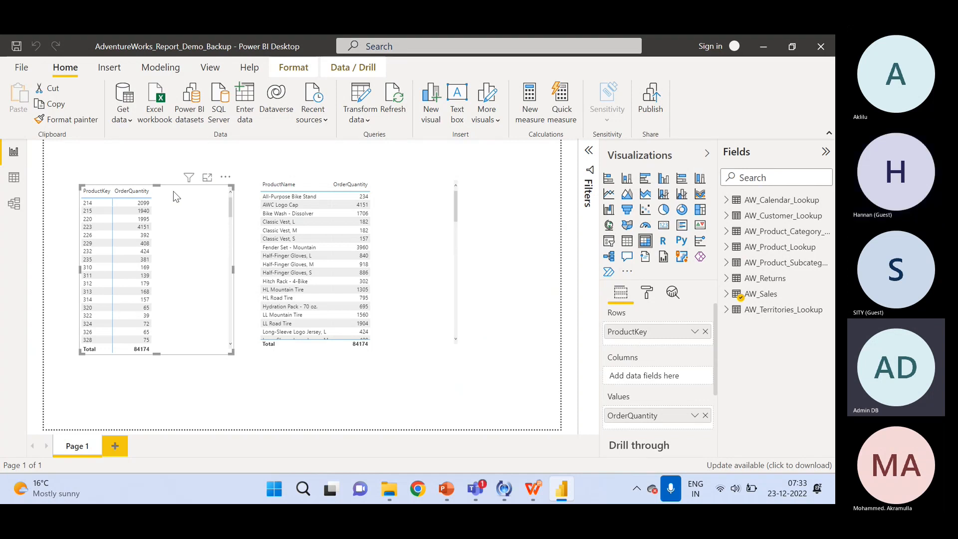
{"action": "key", "text": "Delete"}
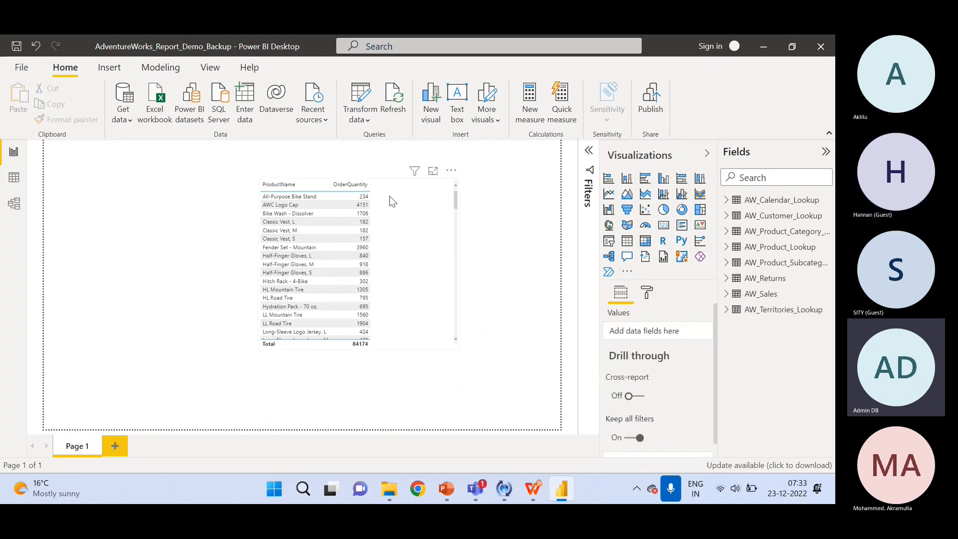
{"action": "left_click_drag", "start_coordinate": [391, 201], "coordinate": [292, 211]}
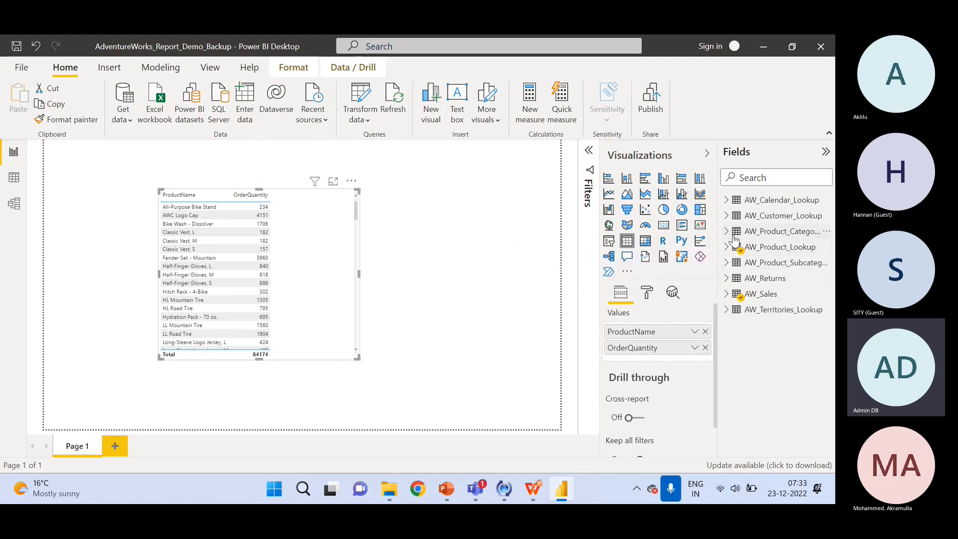
Step: Replace ProductName in the table with SalesTerritoryKey from AW_Territories_Lookup, placed before OrderQuantity
{"action": "left_click", "coordinate": [729, 312]}
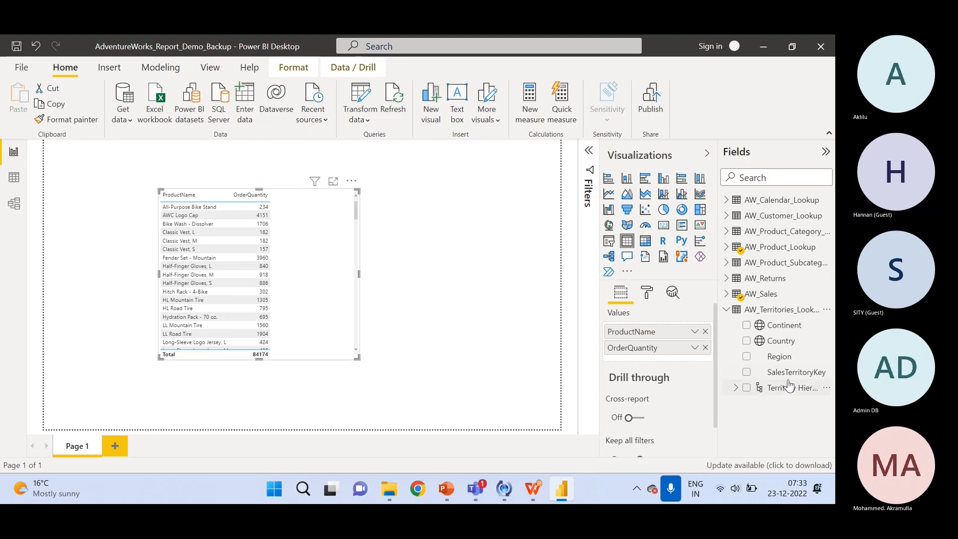
{"action": "left_click_drag", "start_coordinate": [786, 372], "coordinate": [270, 275]}
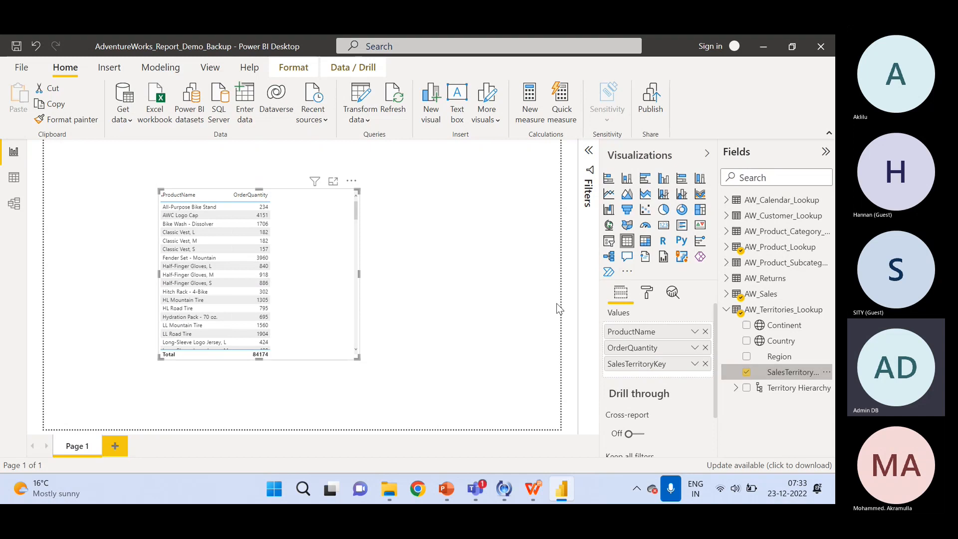
{"action": "left_click", "coordinate": [705, 332]}
{"action": "left_click_drag", "start_coordinate": [663, 353], "coordinate": [664, 331]}
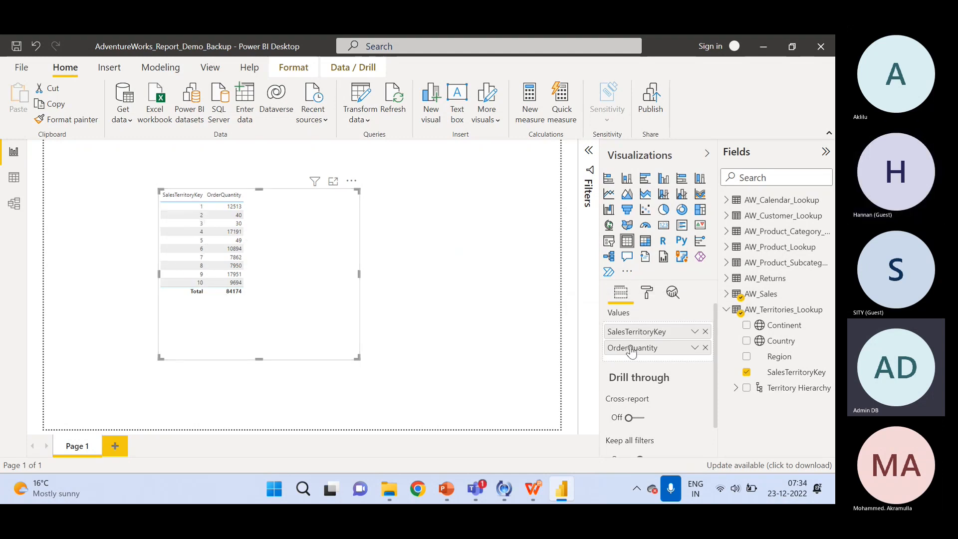
Step: Add ReturnQuantity from AW_Returns to the table after OrderQuantity
{"action": "left_click", "coordinate": [727, 310]}
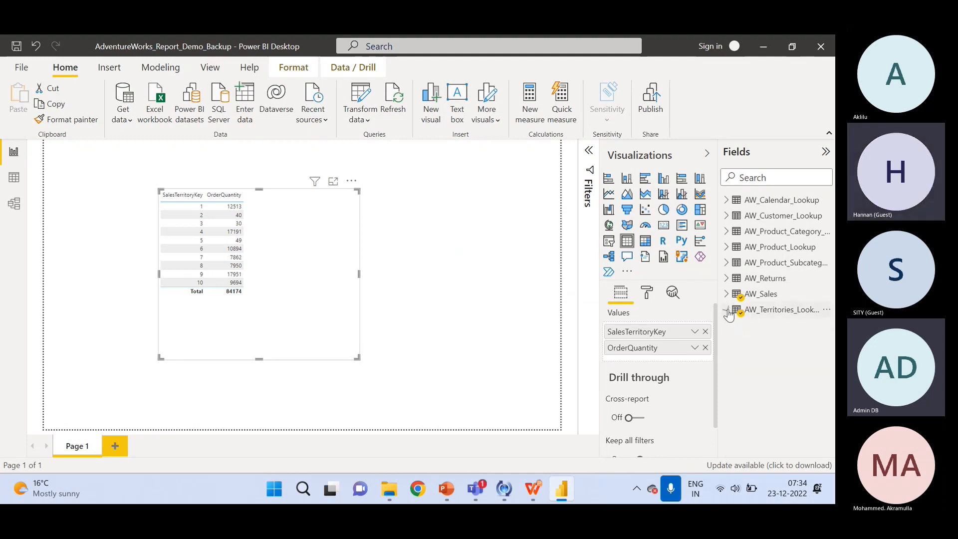
{"action": "left_click", "coordinate": [726, 278]}
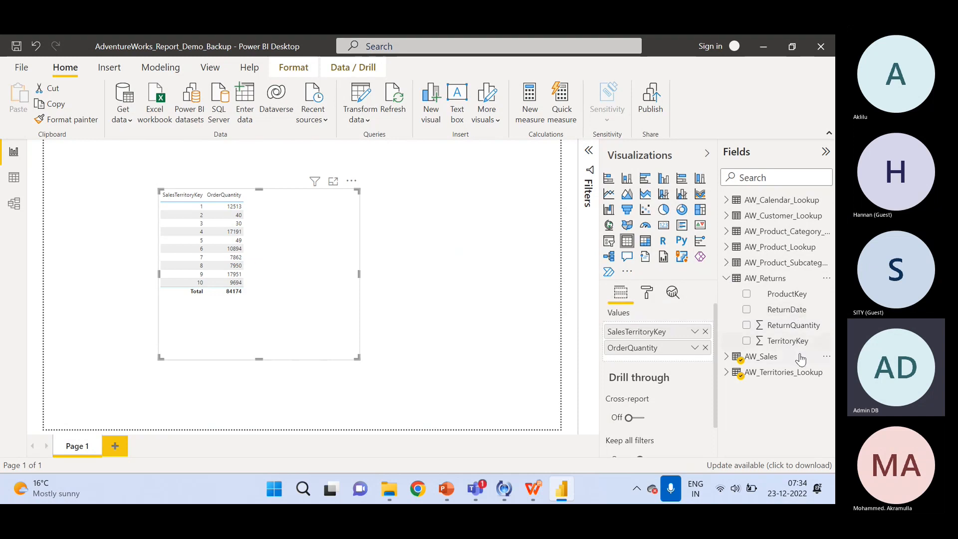
{"action": "left_click_drag", "start_coordinate": [799, 328], "coordinate": [663, 356]}
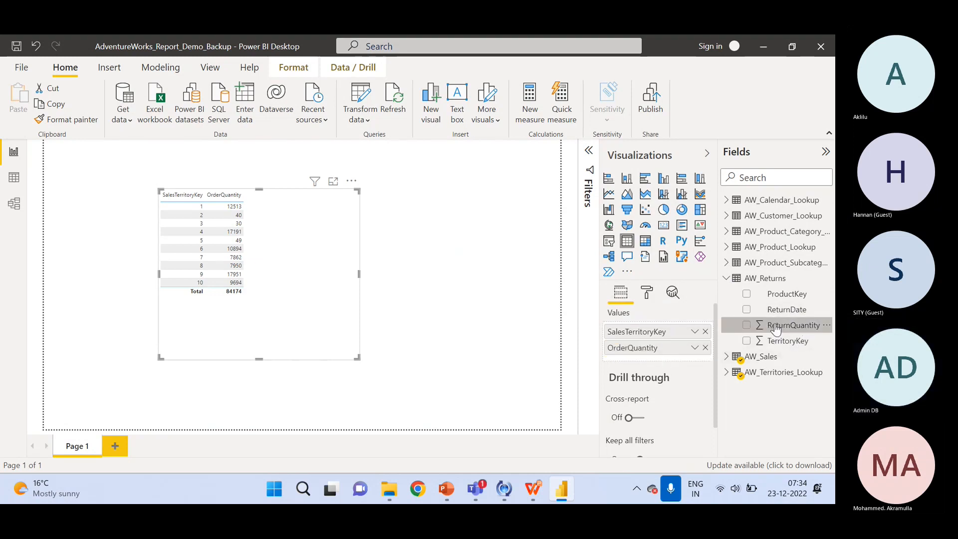
{"action": "left_click_drag", "start_coordinate": [774, 330], "coordinate": [664, 356]}
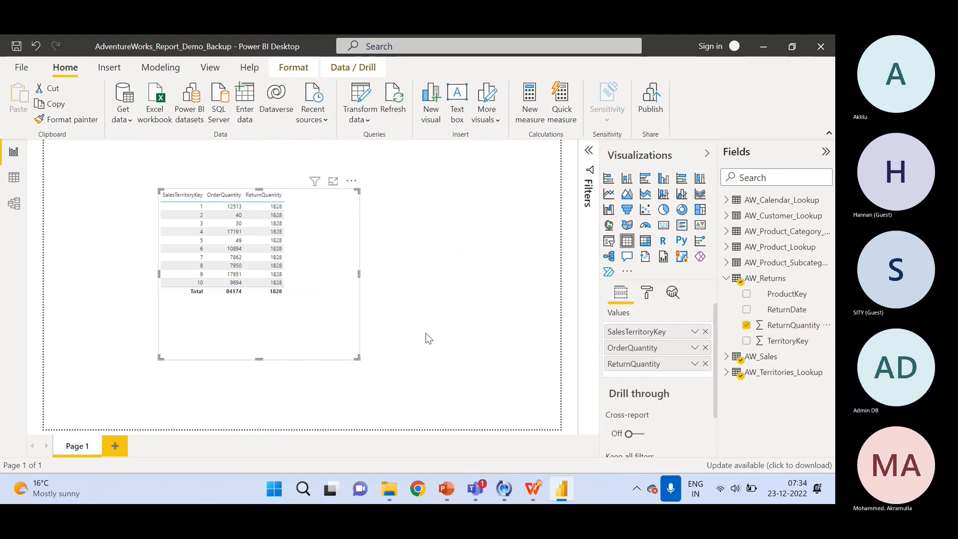
Step: Resize the SalesTerritoryKey table to be wider and shorter
{"action": "left_click", "coordinate": [362, 367]}
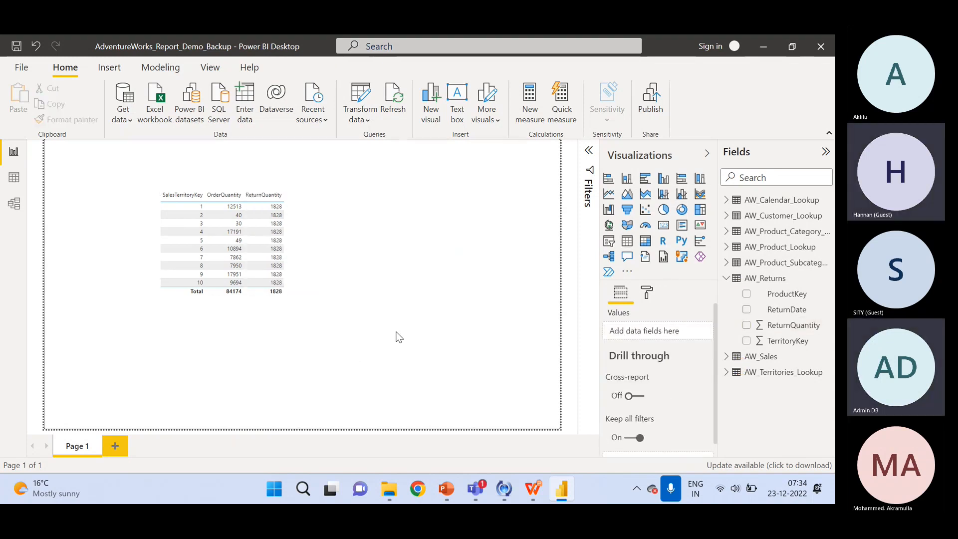
{"action": "left_click", "coordinate": [334, 325]}
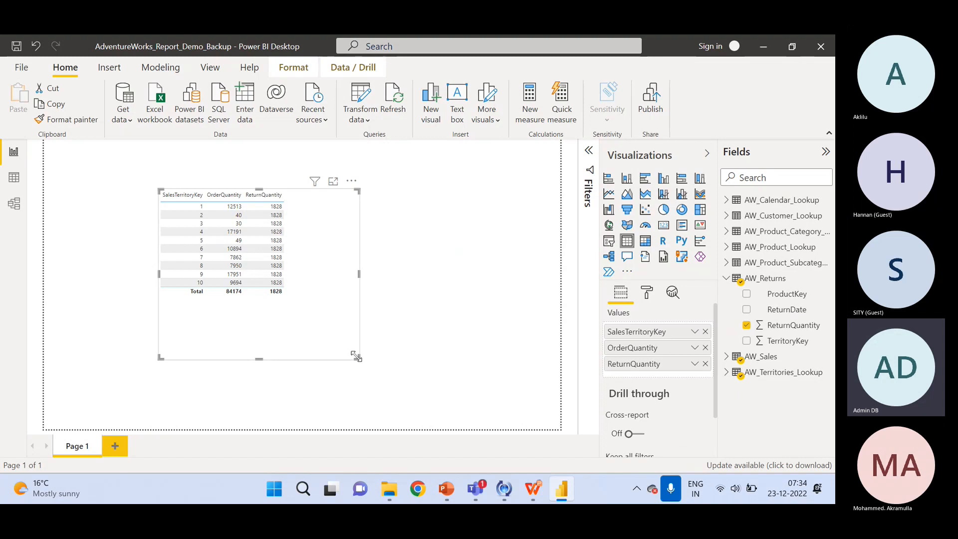
{"action": "left_click_drag", "start_coordinate": [357, 358], "coordinate": [386, 314]}
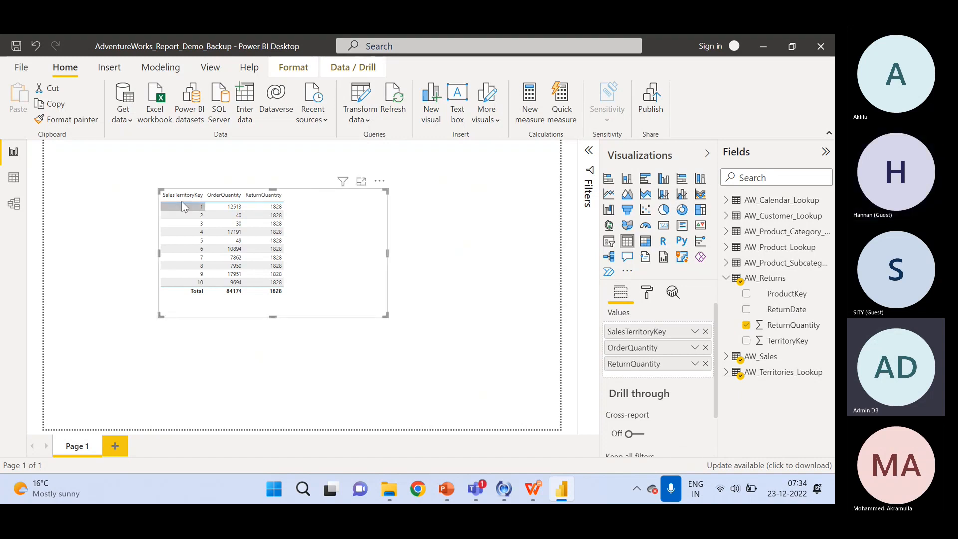
Step: Compare the source tables of the report table's fields with their relationships to AW_Territories_Lookup in the model diagram
{"action": "left_click", "coordinate": [773, 378]}
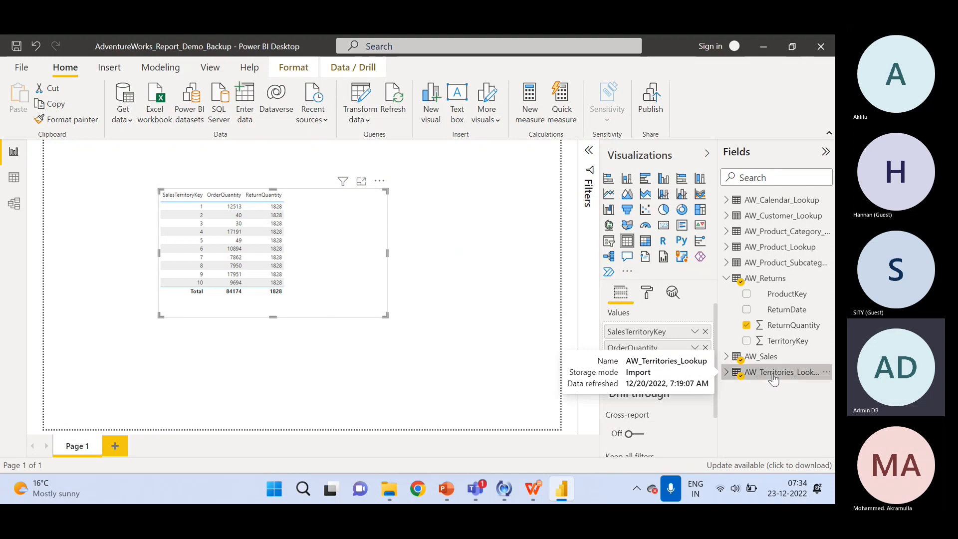
{"action": "left_click", "coordinate": [13, 205]}
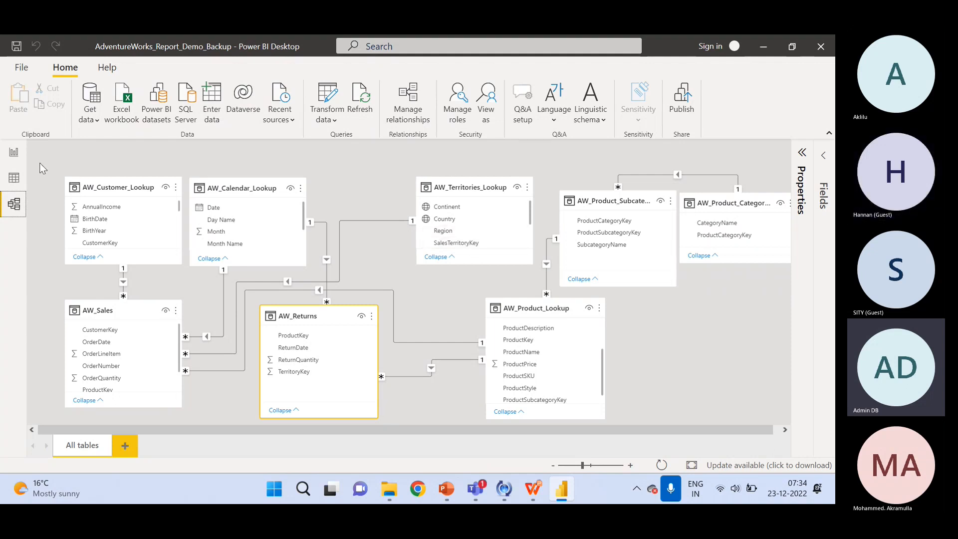
{"action": "left_click", "coordinate": [14, 154]}
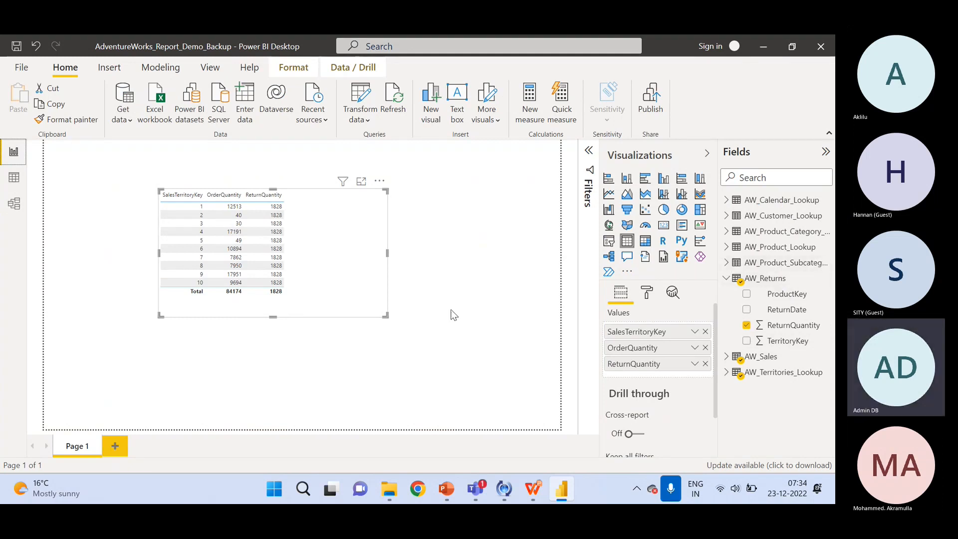
{"action": "left_click", "coordinate": [727, 278]}
{"action": "left_click", "coordinate": [728, 295]}
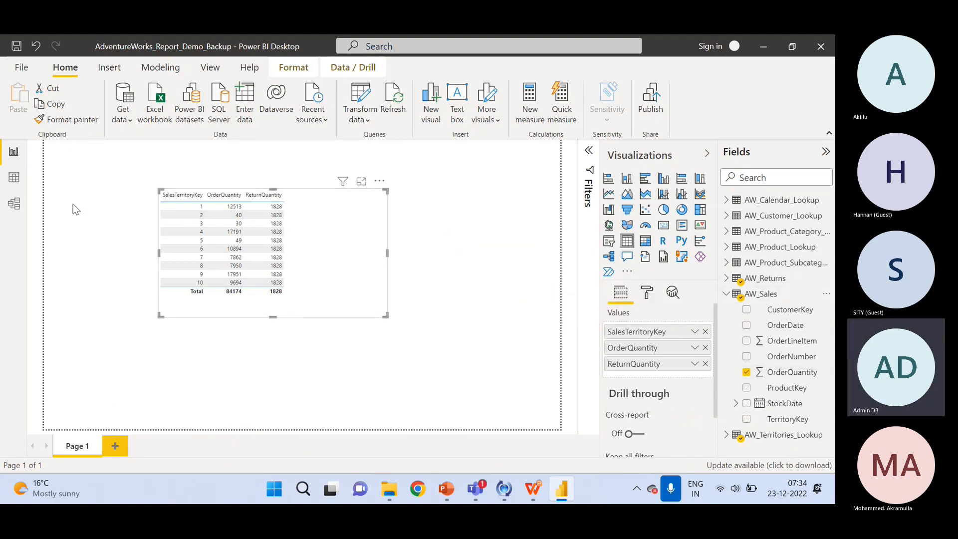
{"action": "left_click", "coordinate": [14, 204]}
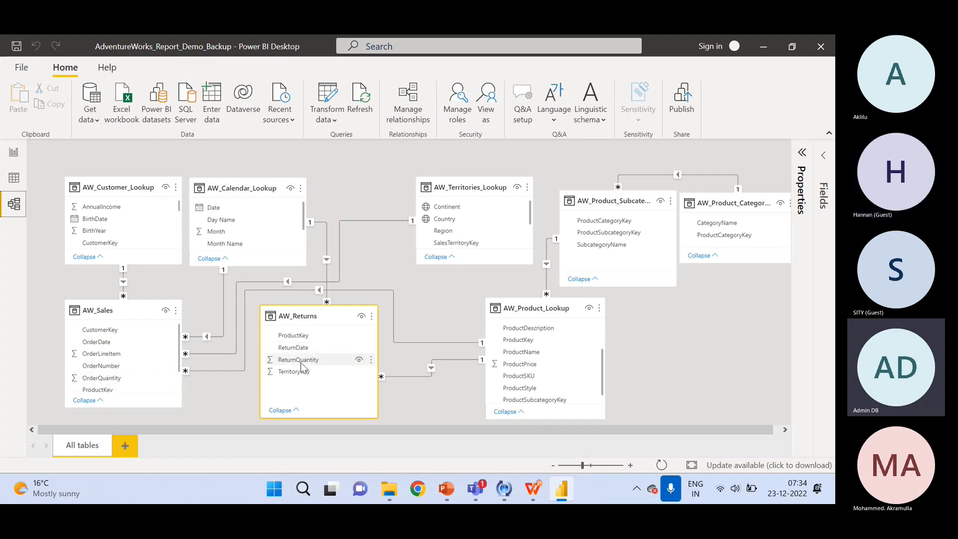
{"action": "left_click", "coordinate": [13, 153]}
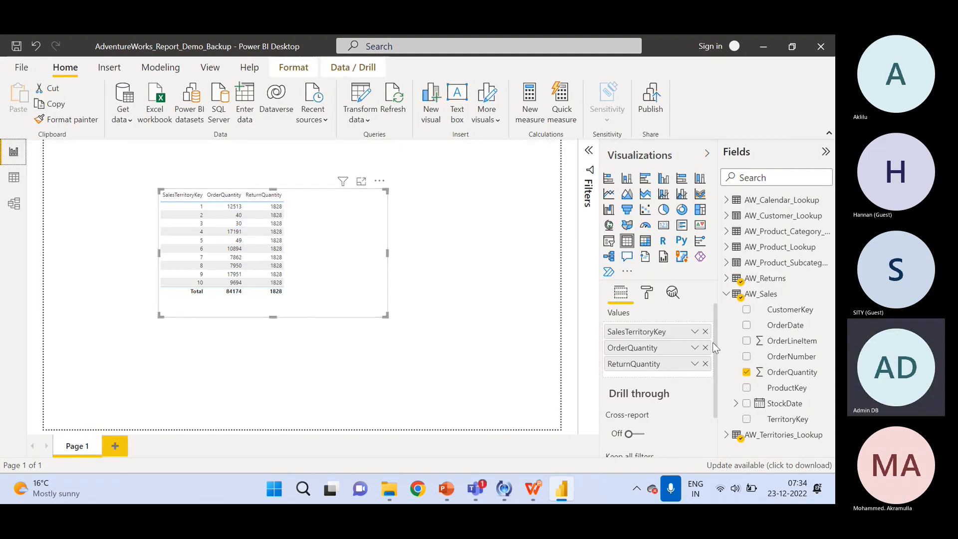
{"action": "left_click", "coordinate": [727, 294]}
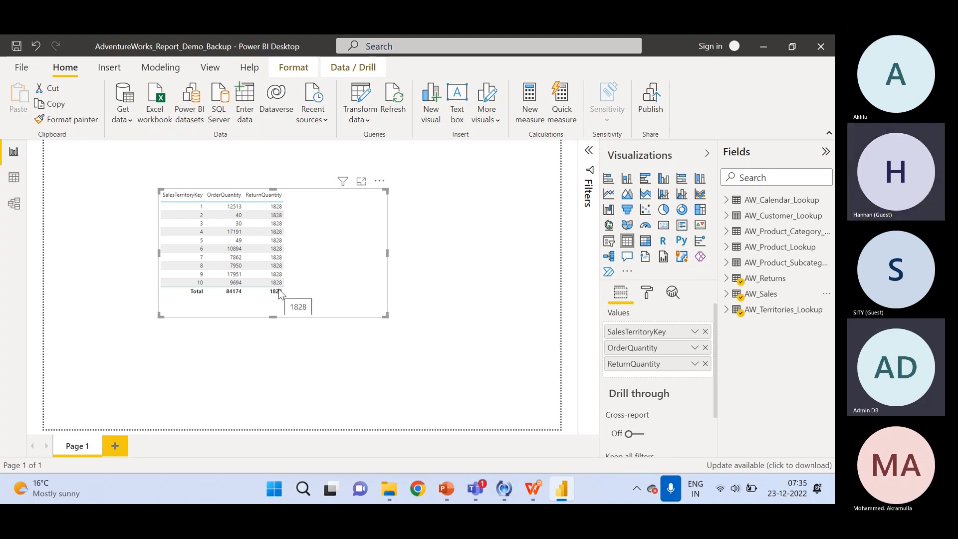
Step: Examine in the model diagram how AW_Sales, AW_Returns, AW_Calendar_Lookup and AW_Territories_Lookup are linked
{"action": "left_click", "coordinate": [14, 204]}
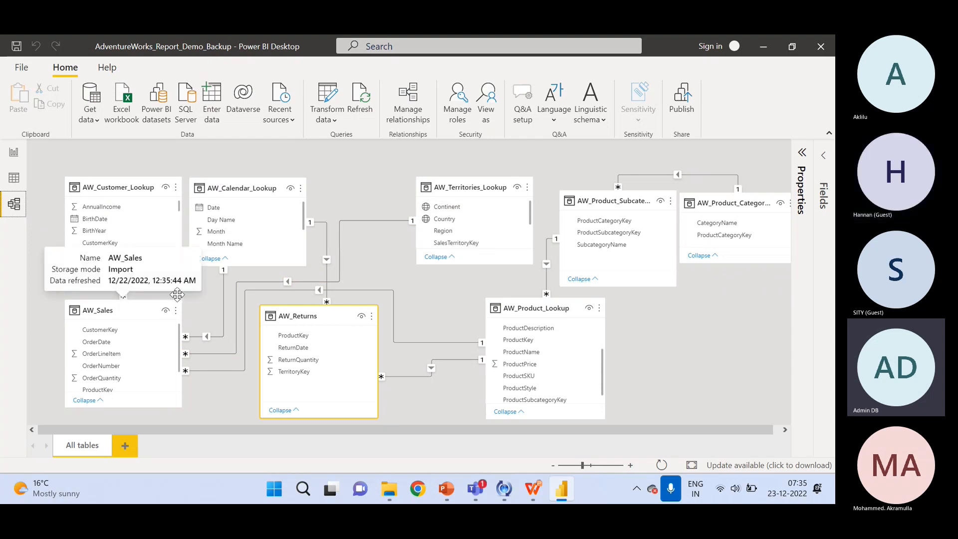
{"action": "mouse_move", "coordinate": [248, 188]}
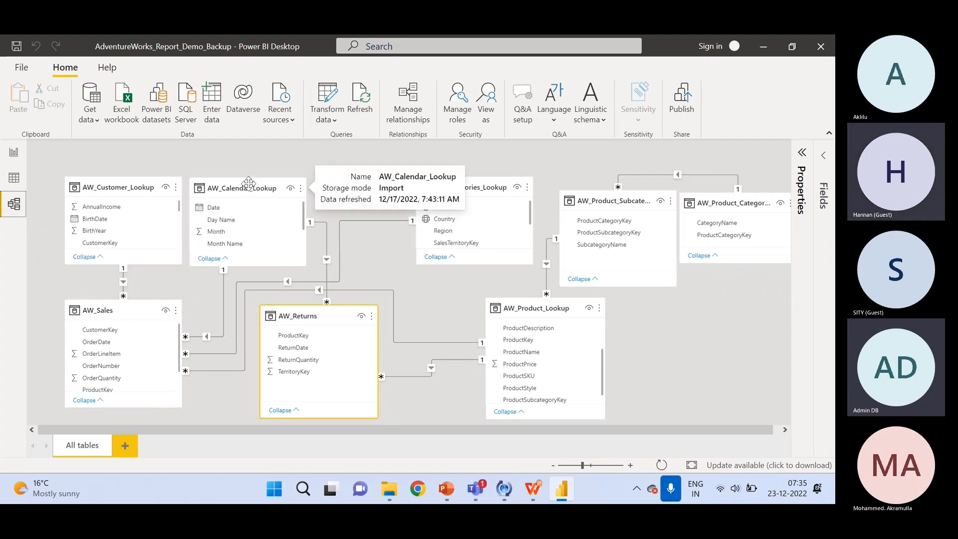
{"action": "mouse_move", "coordinate": [320, 315]}
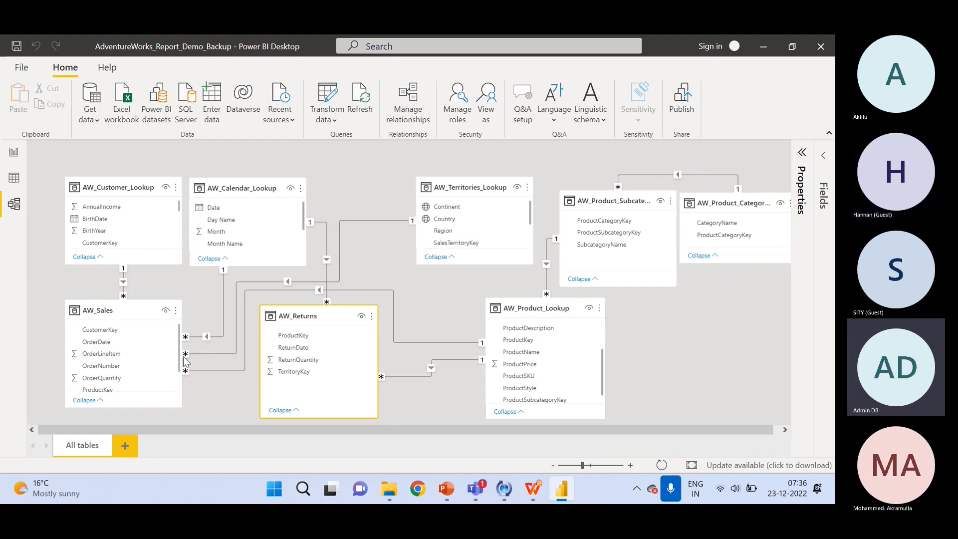
{"action": "left_click", "coordinate": [139, 315]}
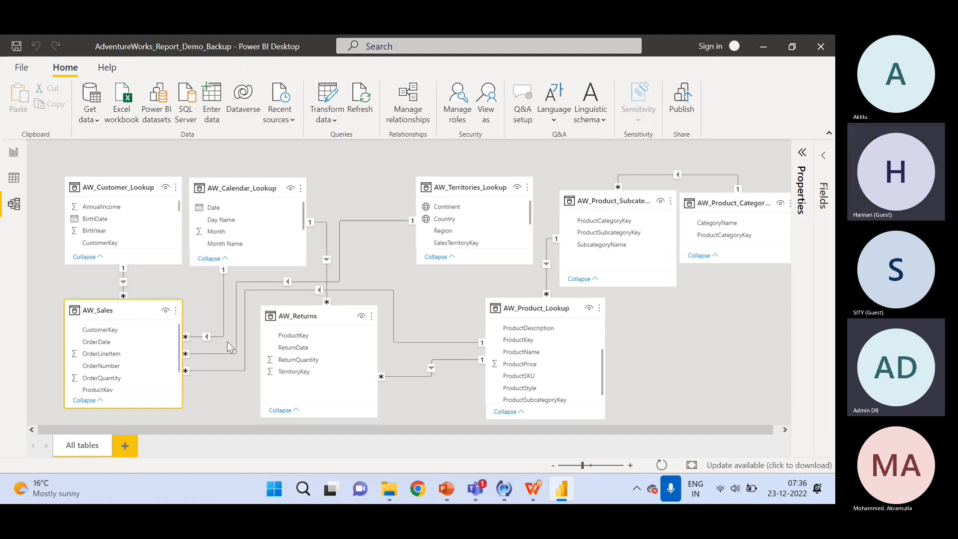
{"action": "left_click", "coordinate": [457, 188]}
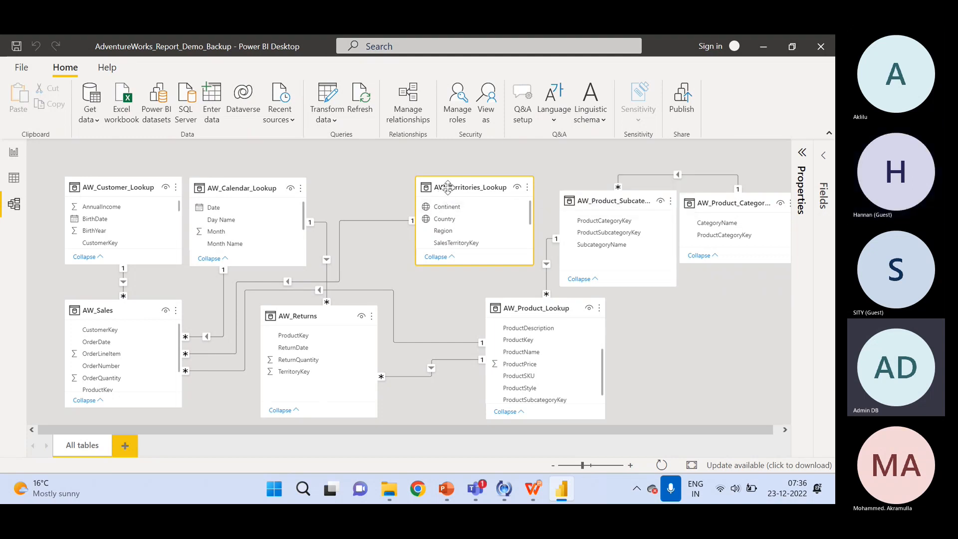
Step: Examine AW_Calendar_Lookup, AW_Territories_Lookup, AW_Sales and AW_Returns in the model diagram for the missing territory link
{"action": "mouse_move", "coordinate": [447, 194]}
{"action": "left_click", "coordinate": [235, 186]}
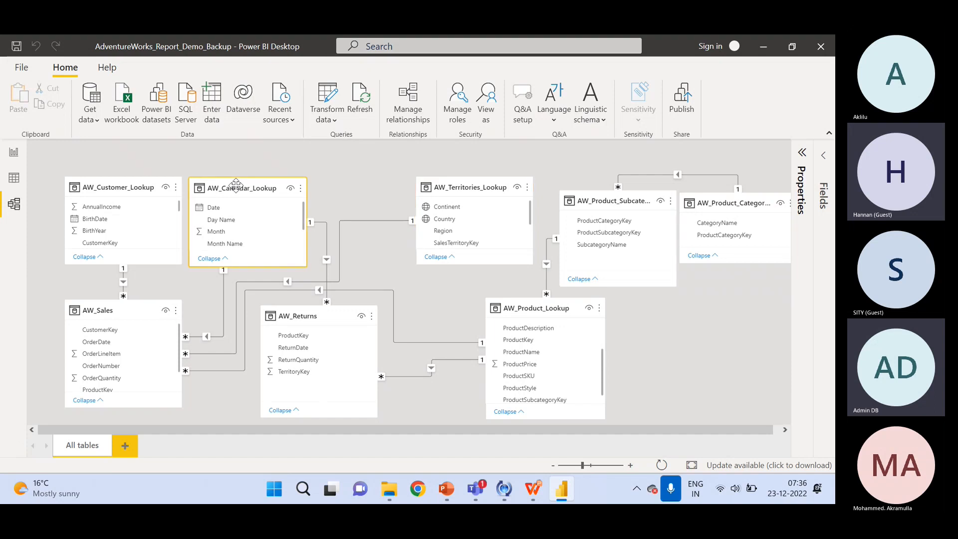
{"action": "left_click", "coordinate": [480, 186]}
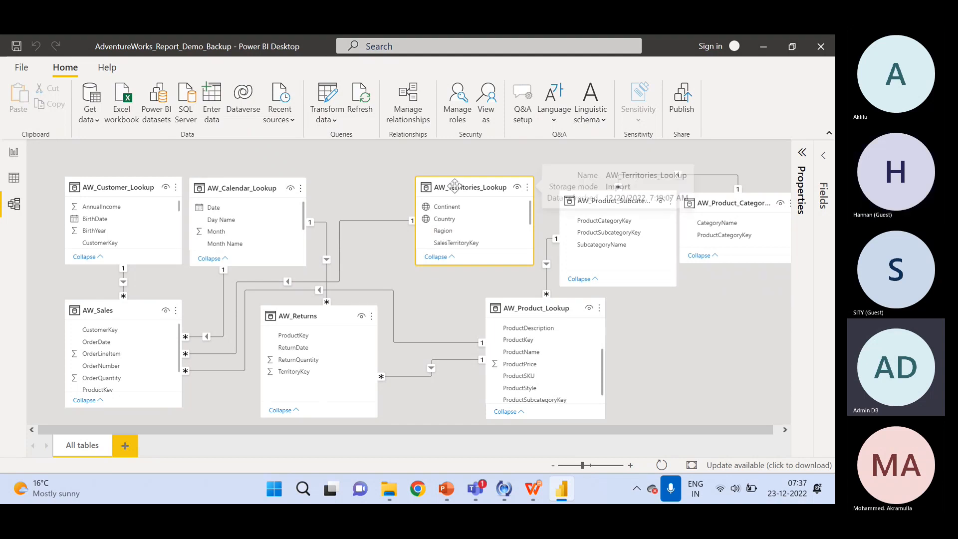
{"action": "left_click", "coordinate": [95, 310]}
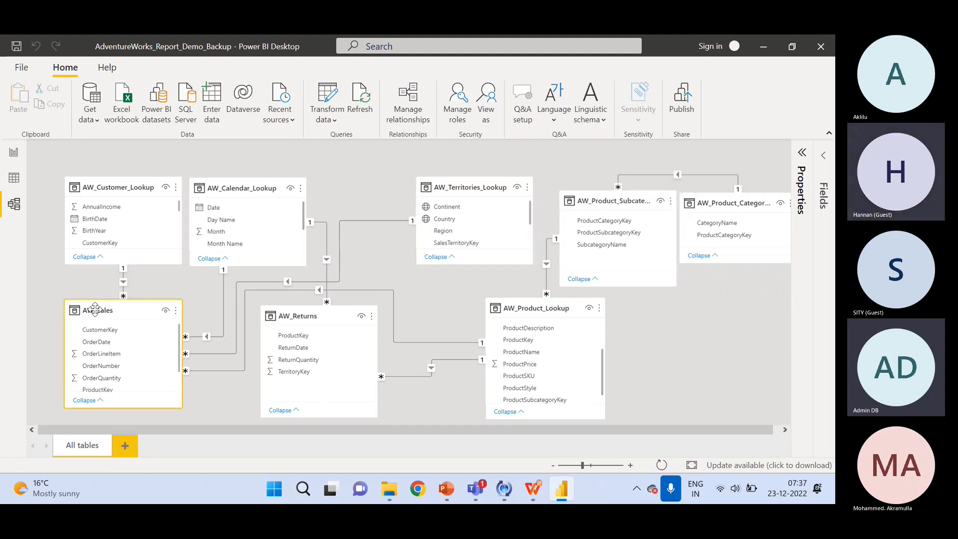
{"action": "left_click", "coordinate": [302, 315]}
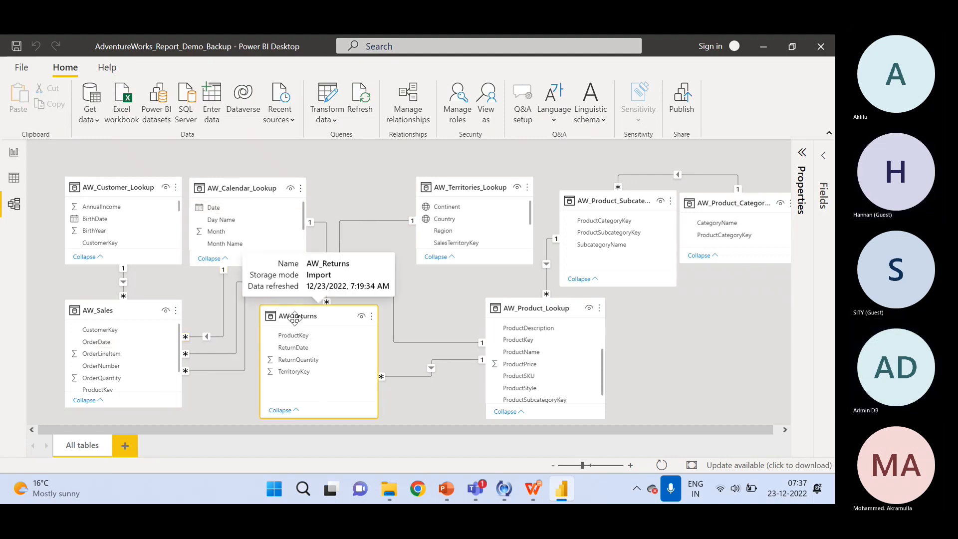
Step: Move AW_Returns closer to AW_Territories_Lookup and relate its TerritoryKey to SalesTerritoryKey in that lookup table
{"action": "left_click_drag", "start_coordinate": [295, 317], "coordinate": [352, 305]}
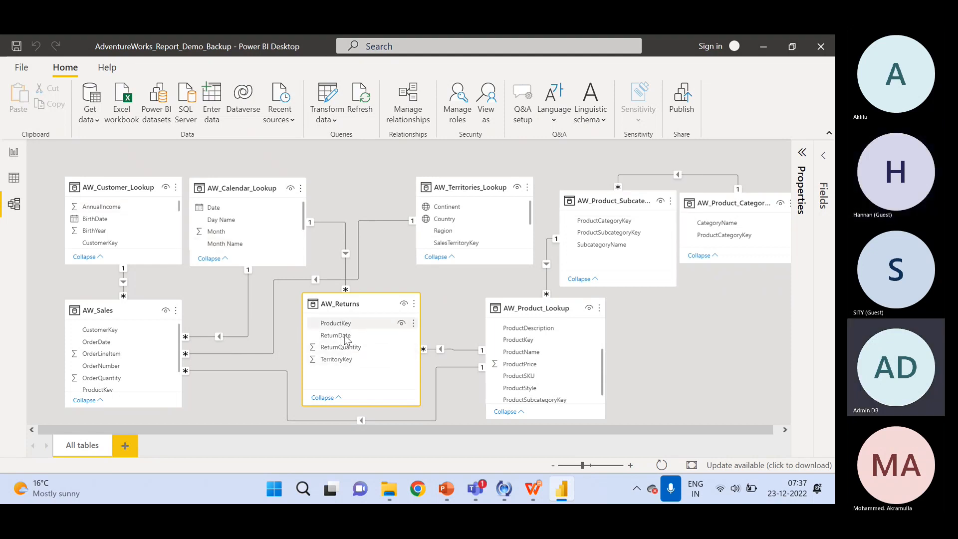
{"action": "left_click", "coordinate": [342, 361]}
{"action": "left_click_drag", "start_coordinate": [342, 367], "coordinate": [460, 241]}
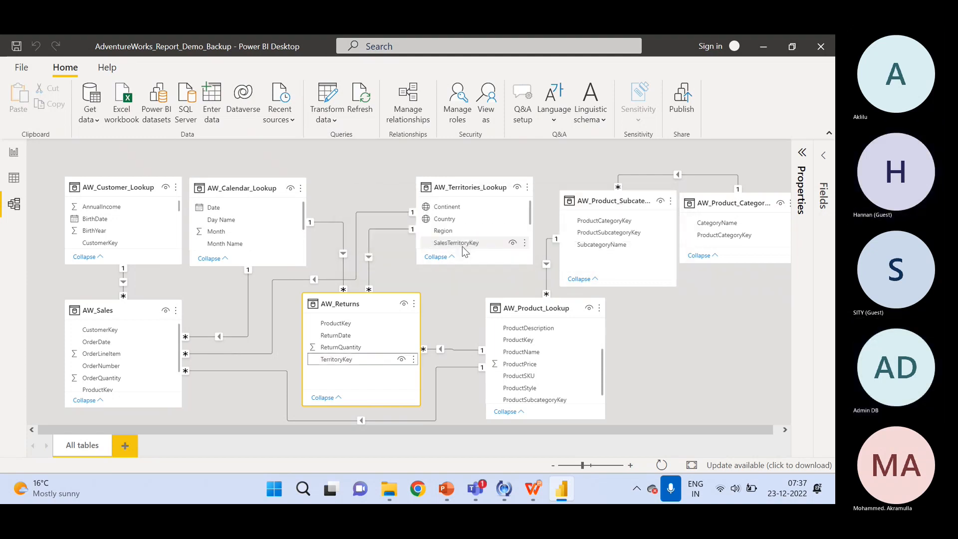
Step: Review ReturnQuantity per territory in the report table against the territory relationship, then locate TerritoryKey in AW_Sales in the model diagram
{"action": "left_click", "coordinate": [19, 153]}
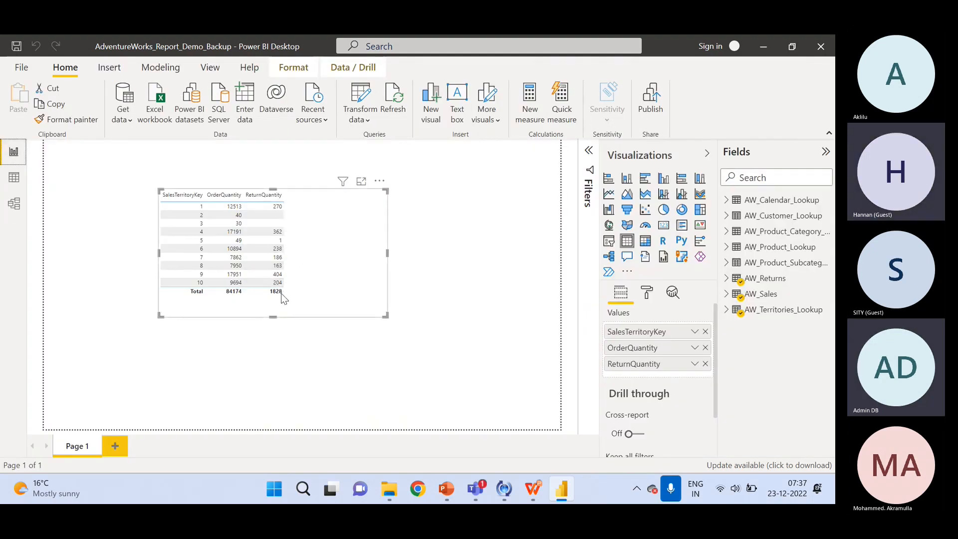
{"action": "left_click", "coordinate": [14, 204]}
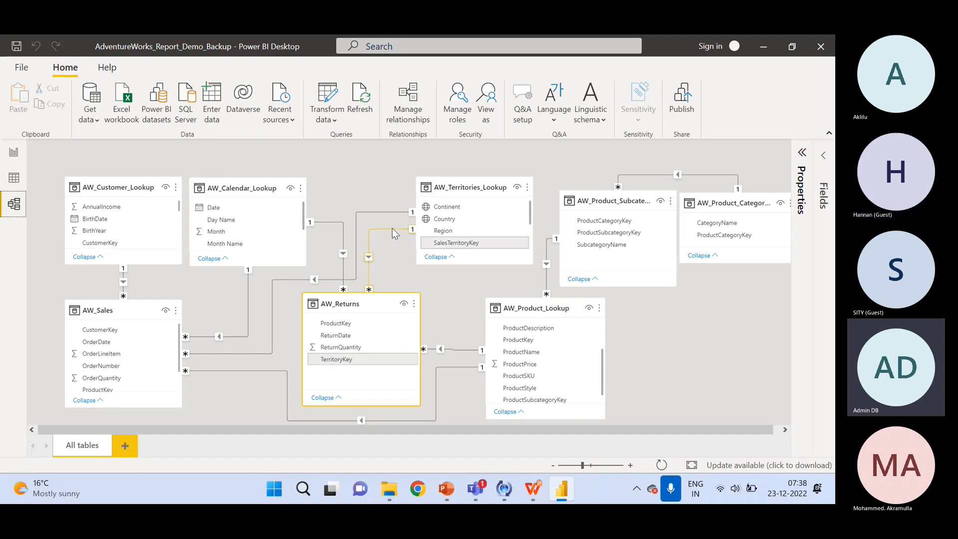
{"action": "left_click", "coordinate": [14, 152]}
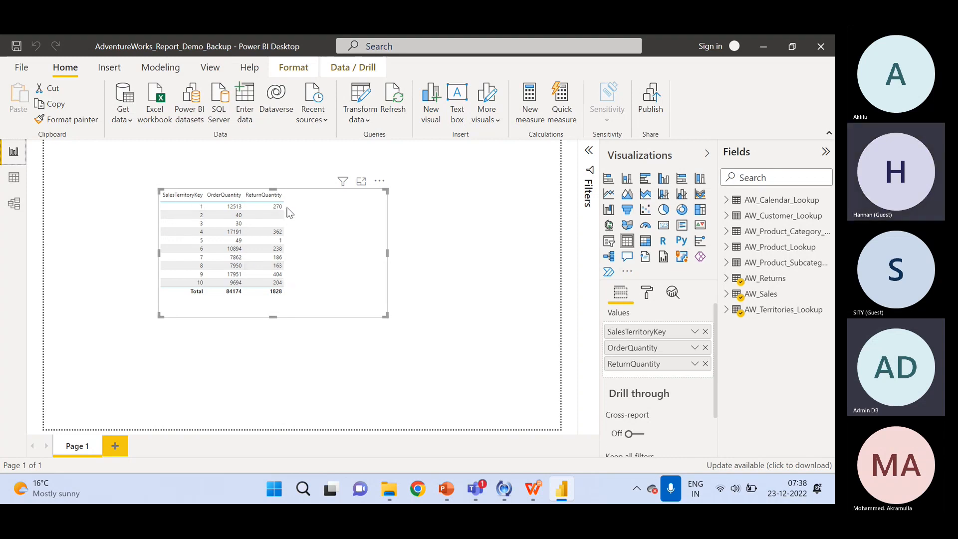
{"action": "left_click", "coordinate": [15, 205]}
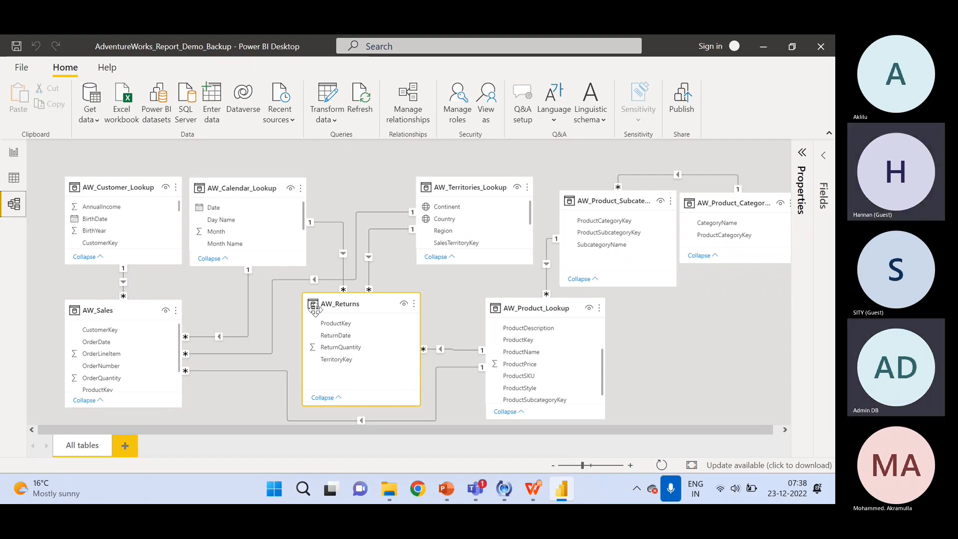
{"action": "left_click", "coordinate": [131, 312]}
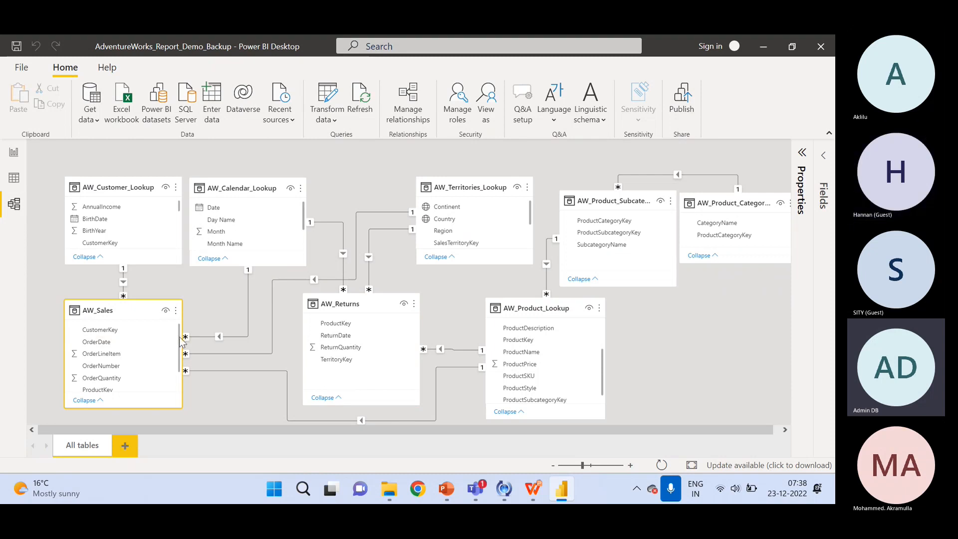
{"action": "scroll", "coordinate": [180, 340], "scroll_direction": "down", "scroll_amount": 2}
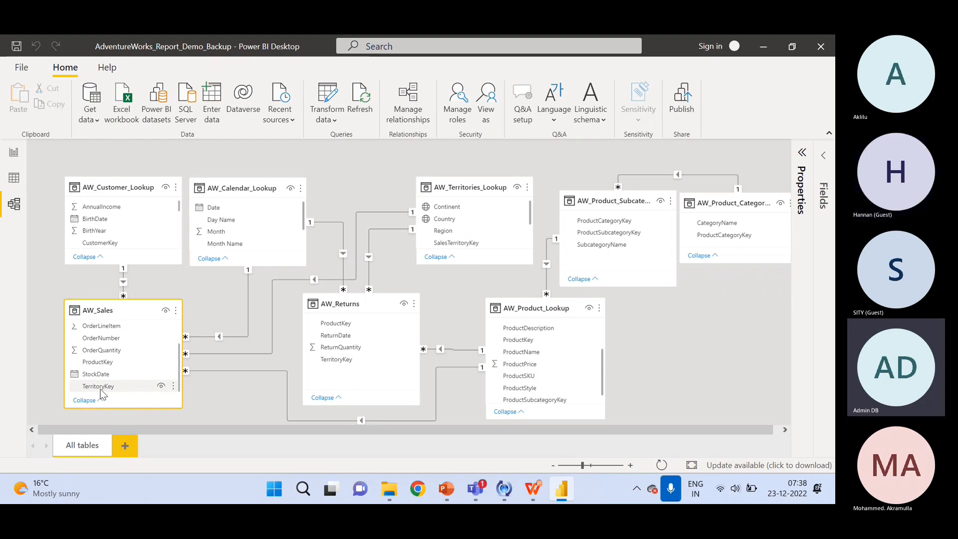
Step: Replace SalesTerritoryKey in the report table with TerritoryKey from AW_Sales, placed before OrderQuantity
{"action": "left_click", "coordinate": [13, 151]}
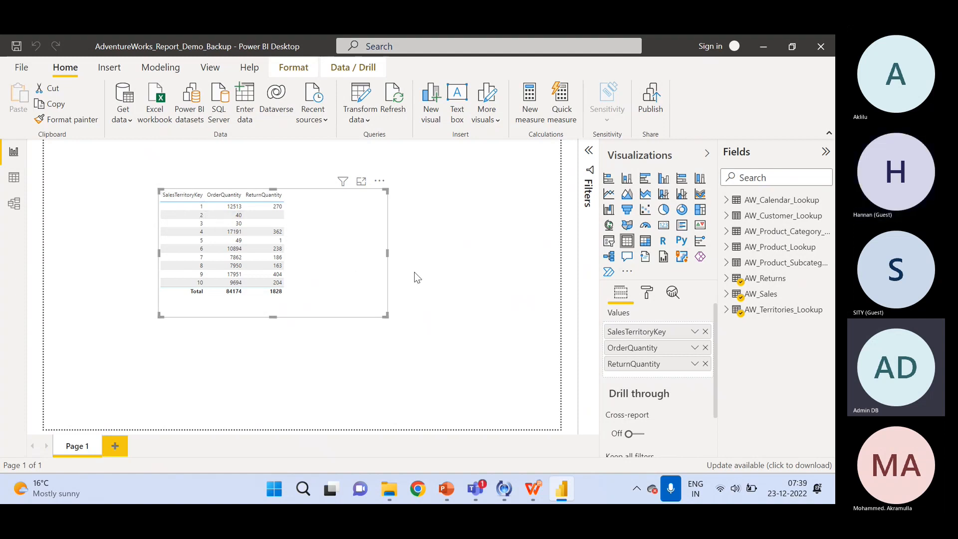
{"action": "left_click", "coordinate": [726, 294]}
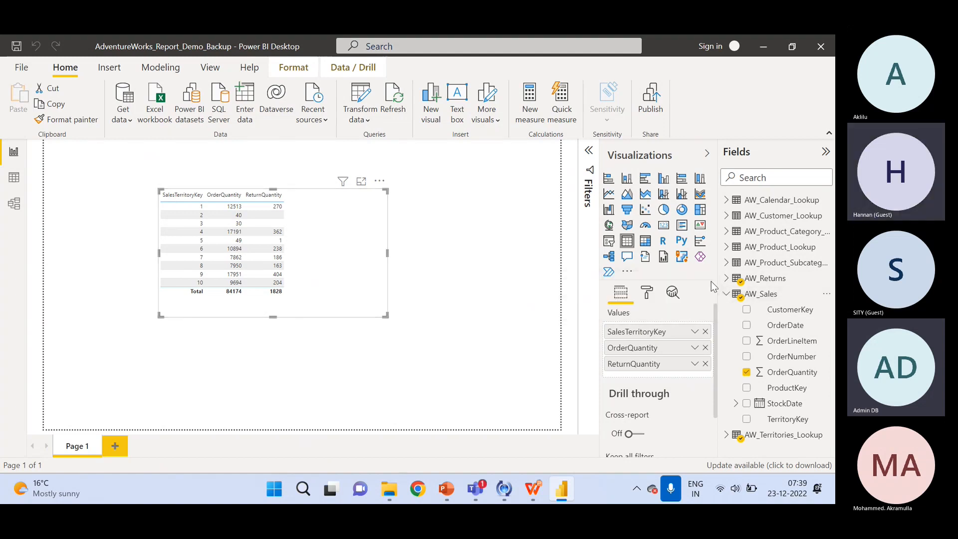
{"action": "left_click", "coordinate": [727, 296]}
{"action": "left_click", "coordinate": [726, 310]}
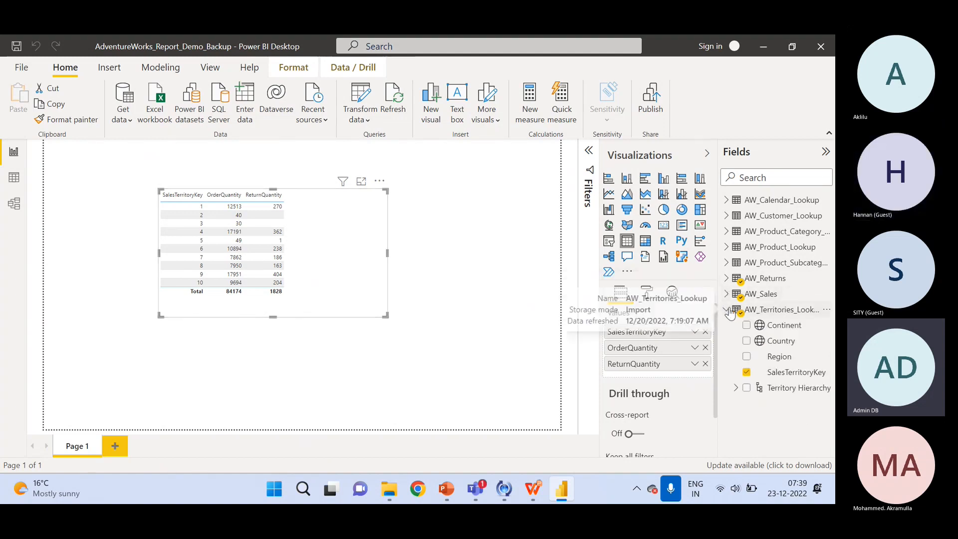
{"action": "left_click", "coordinate": [747, 373]}
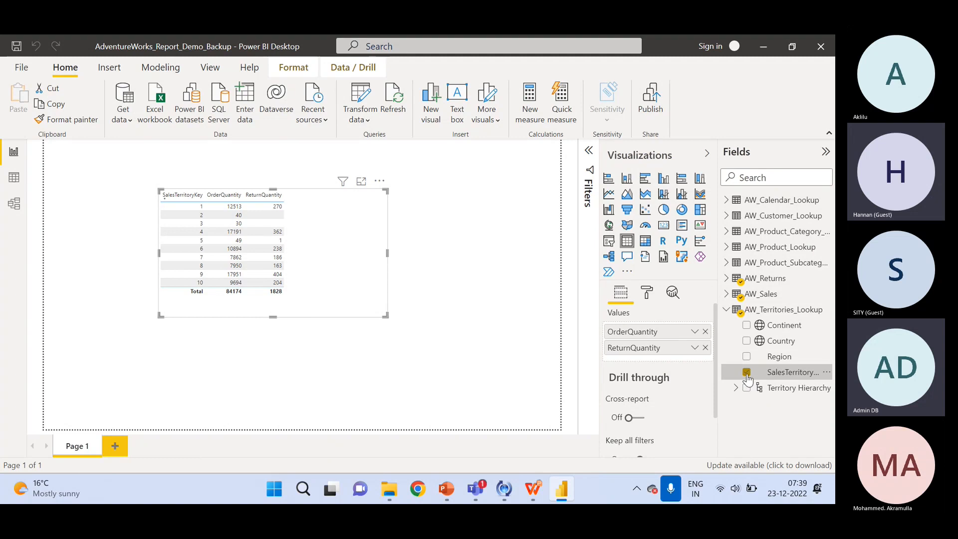
{"action": "left_click", "coordinate": [726, 311]}
{"action": "left_click", "coordinate": [726, 294]}
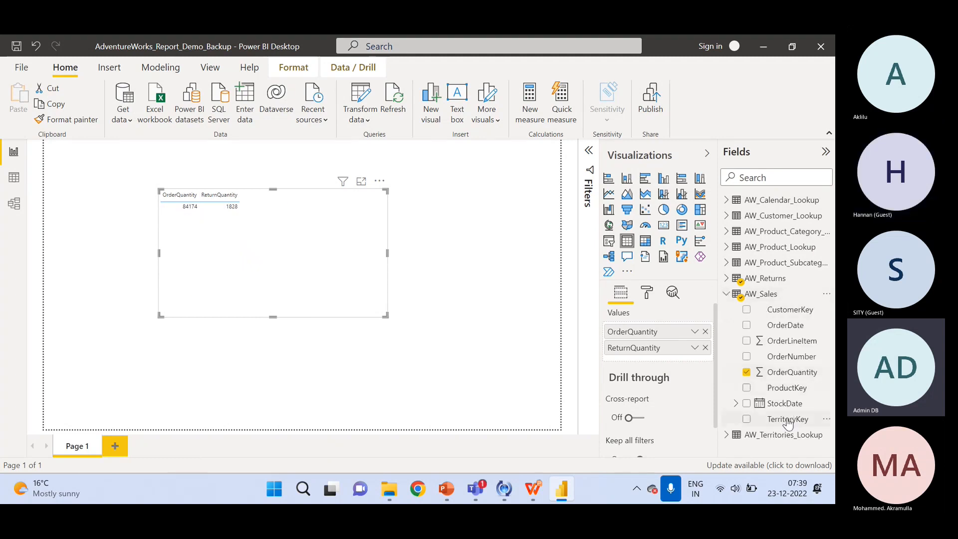
{"action": "left_click_drag", "start_coordinate": [788, 422], "coordinate": [657, 327]}
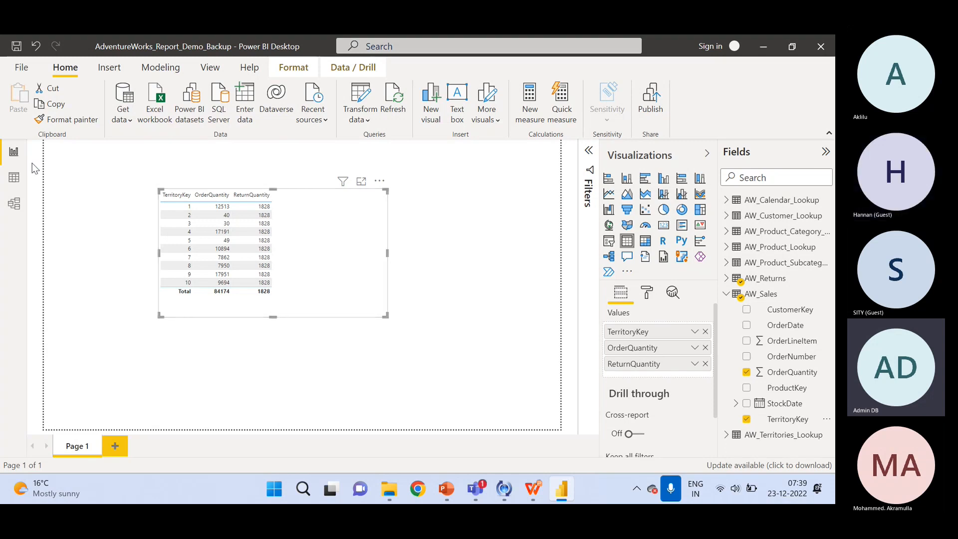
Step: Examine in the model diagram how AW_Sales and AW_Returns connect through shared lookup tables such as AW_Calendar_Lookup
{"action": "left_click", "coordinate": [8, 204]}
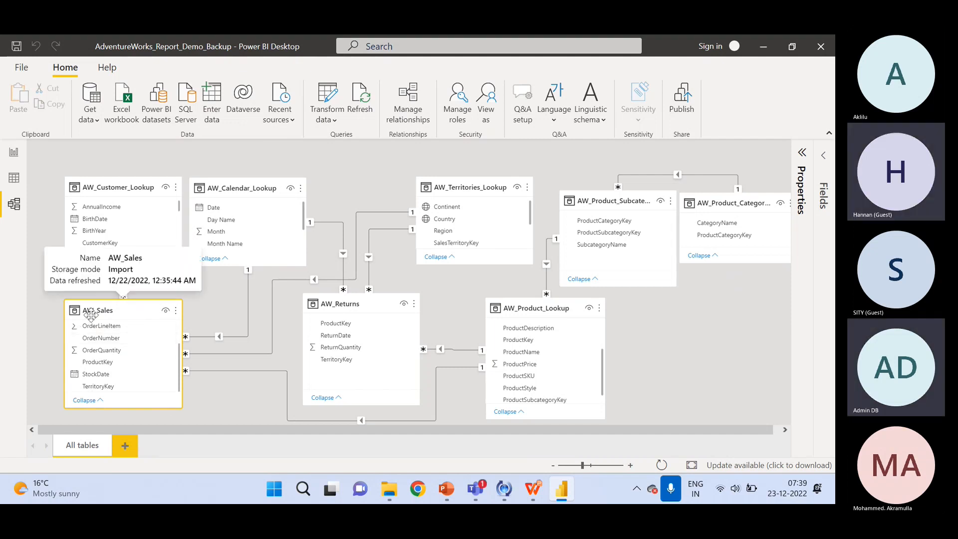
{"action": "left_click", "coordinate": [341, 304]}
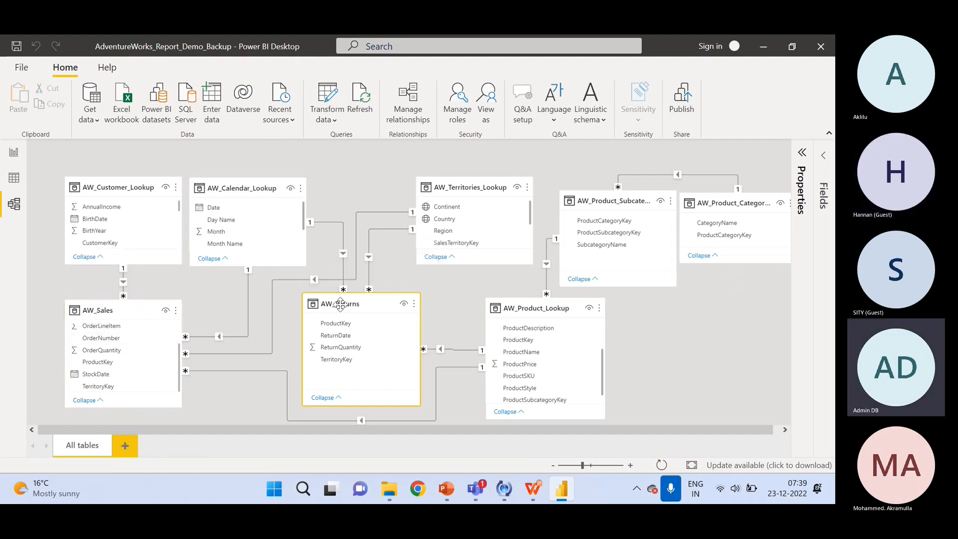
{"action": "left_click", "coordinate": [142, 310]}
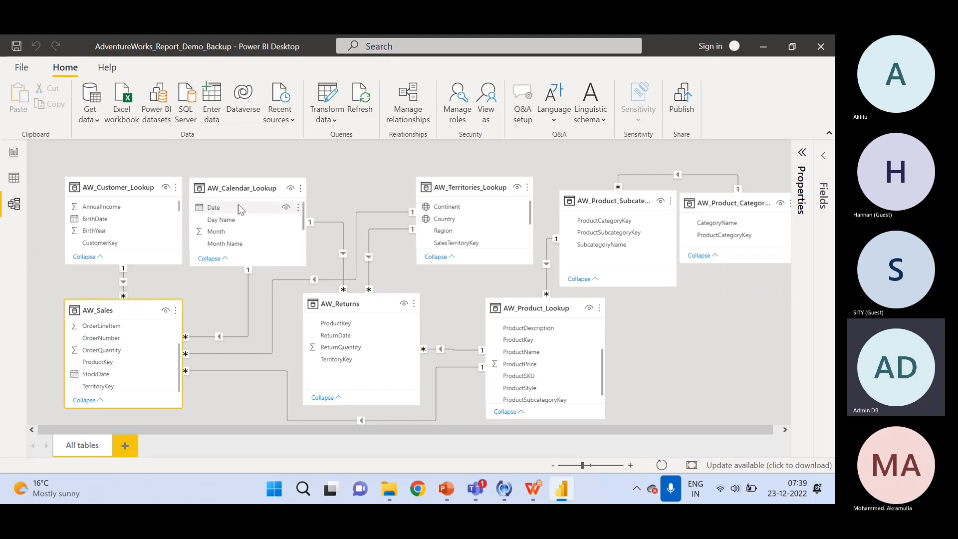
{"action": "left_click", "coordinate": [242, 188]}
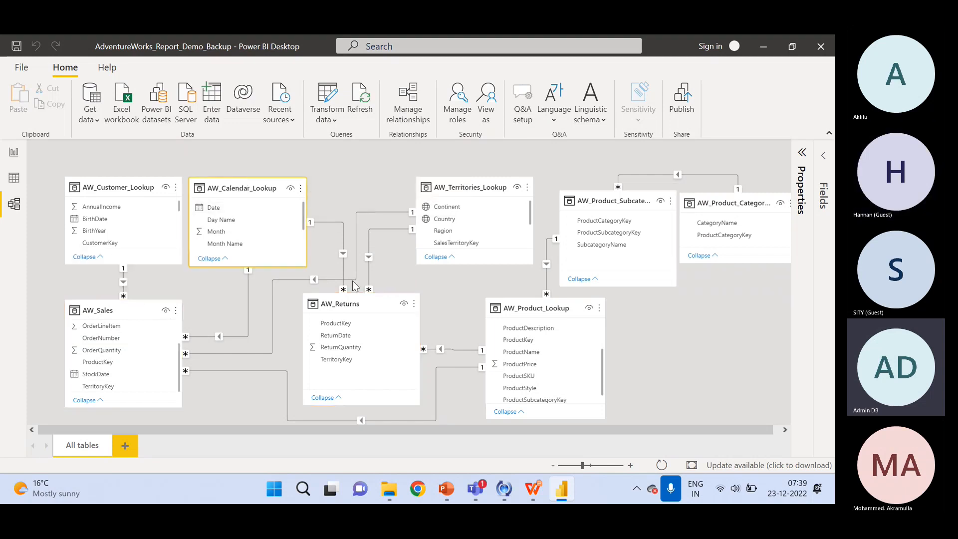
{"action": "left_click", "coordinate": [352, 303]}
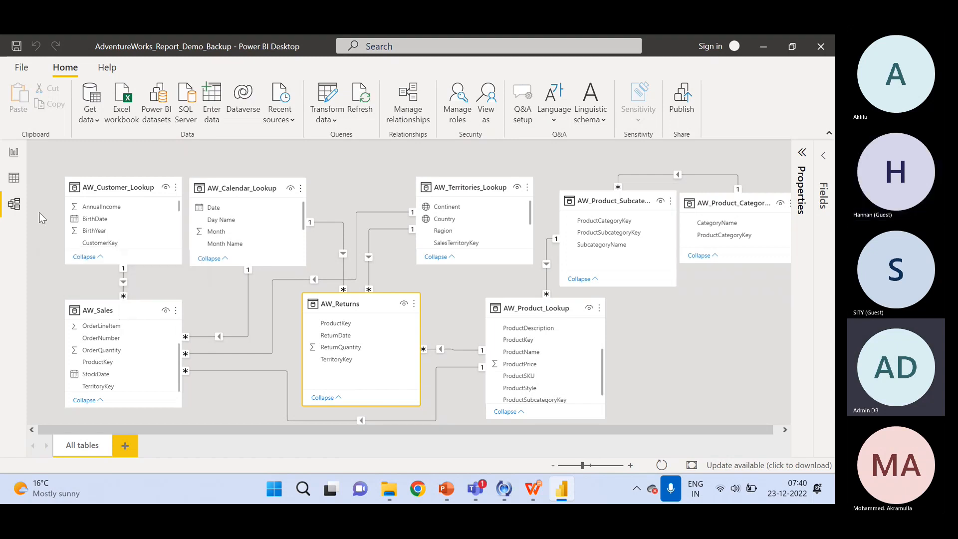
Step: Compare the ReturnQuantity values listed by AW_Sales TerritoryKey with the relationships between AW_Sales and AW_Returns in the model
{"action": "left_click", "coordinate": [14, 152]}
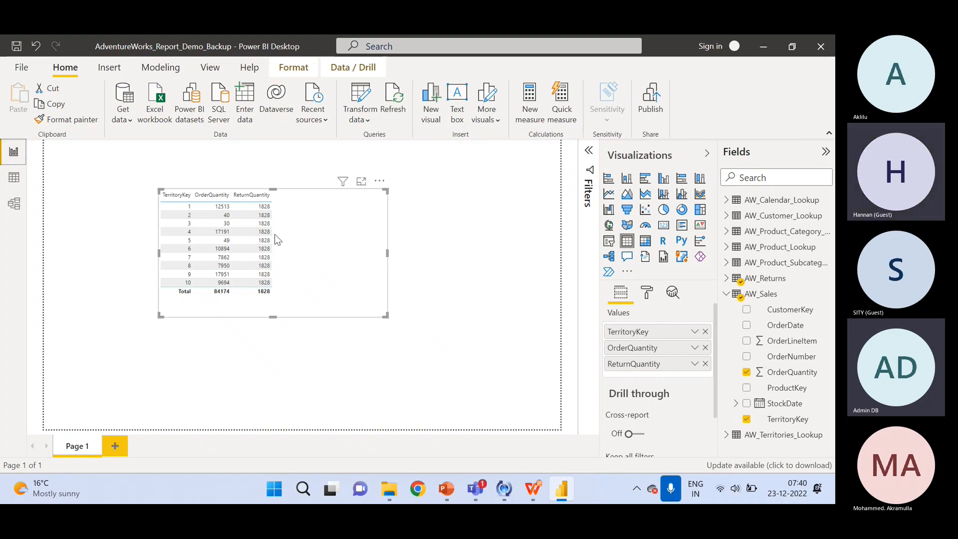
{"action": "left_click", "coordinate": [14, 204]}
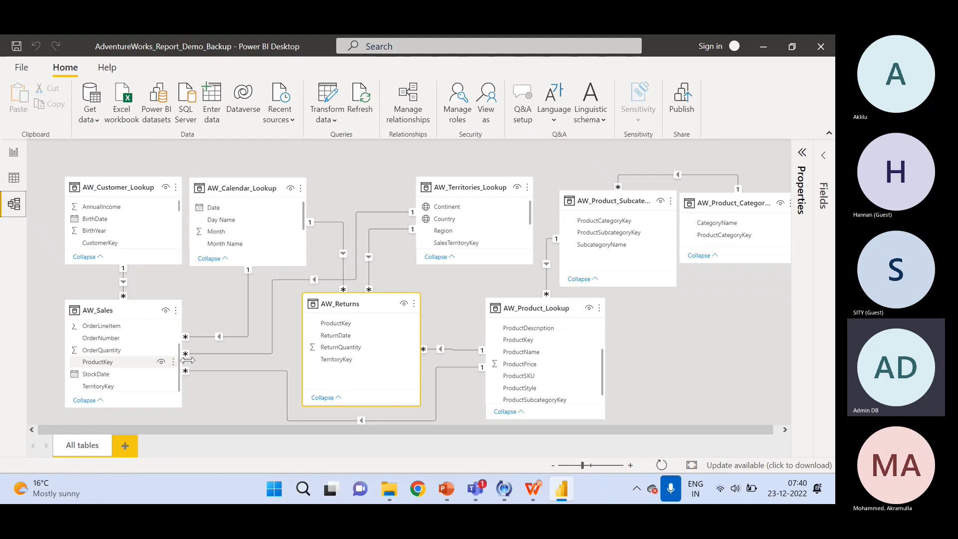
{"action": "left_click", "coordinate": [14, 152]}
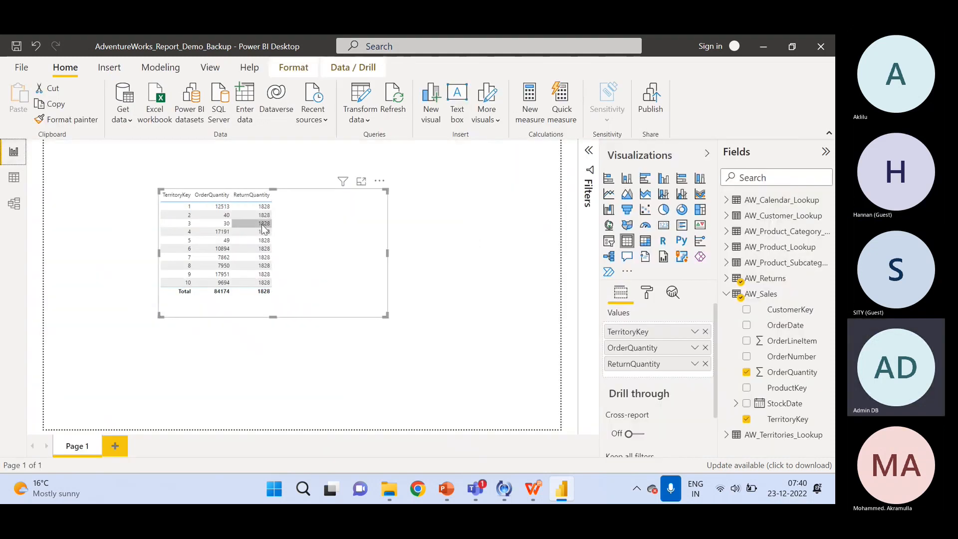
{"action": "left_click", "coordinate": [14, 203]}
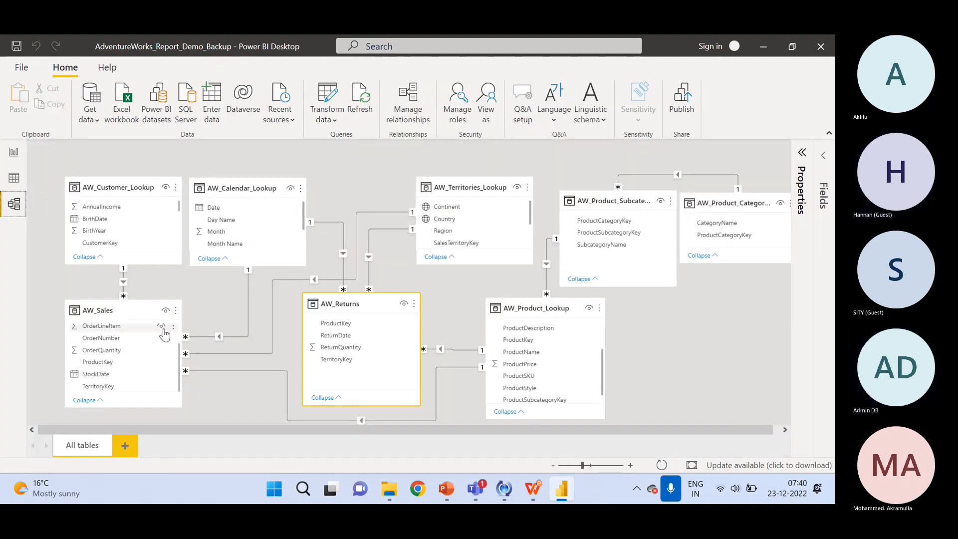
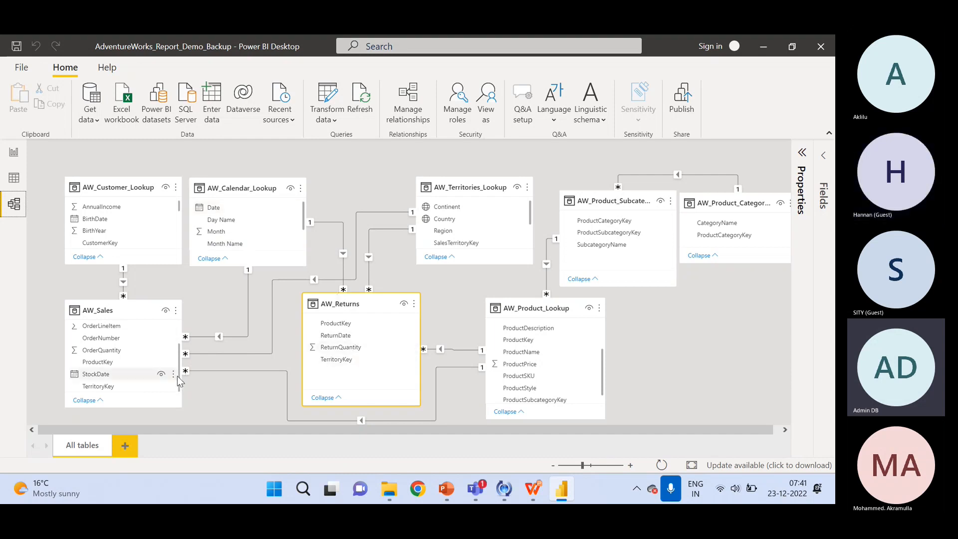
{"action": "left_click", "coordinate": [14, 152]}
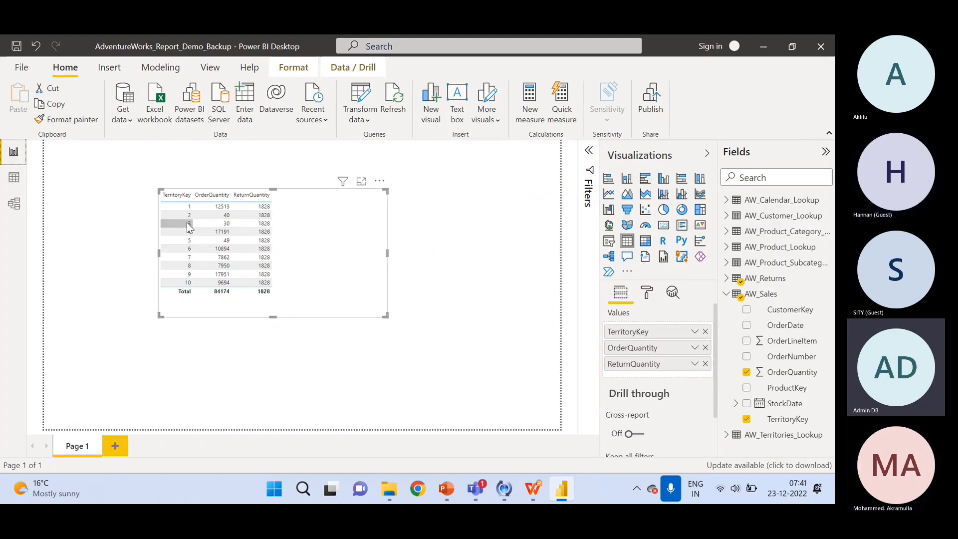
{"action": "left_click", "coordinate": [14, 203]}
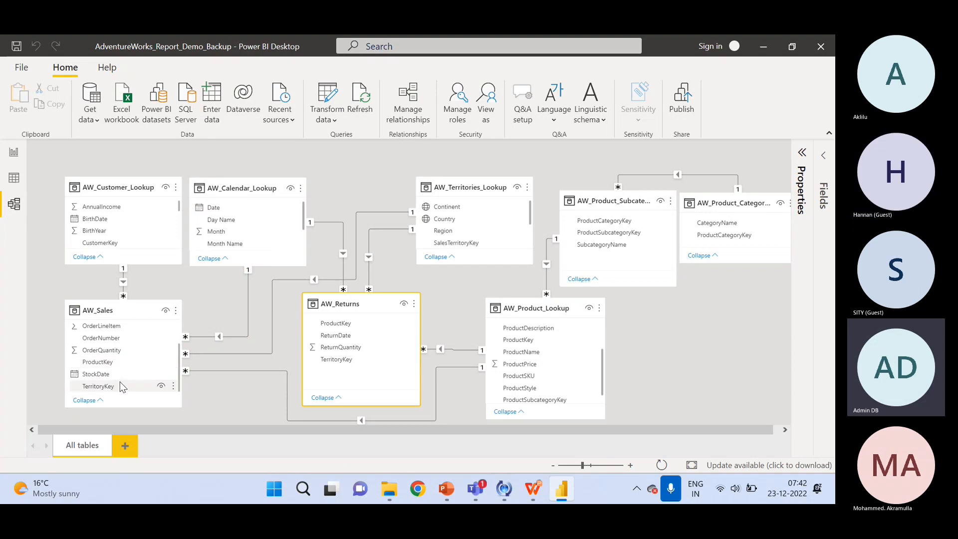
Step: Replace the AW_Sales TerritoryKey in the report table with TerritoryKey from AW_Returns, placed before OrderQuantity
{"action": "left_click", "coordinate": [14, 158]}
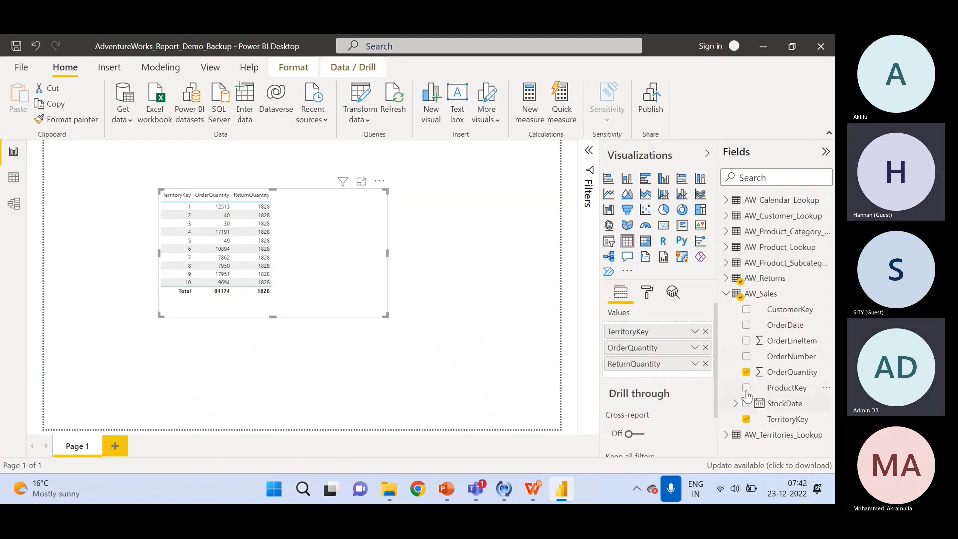
{"action": "left_click", "coordinate": [747, 419]}
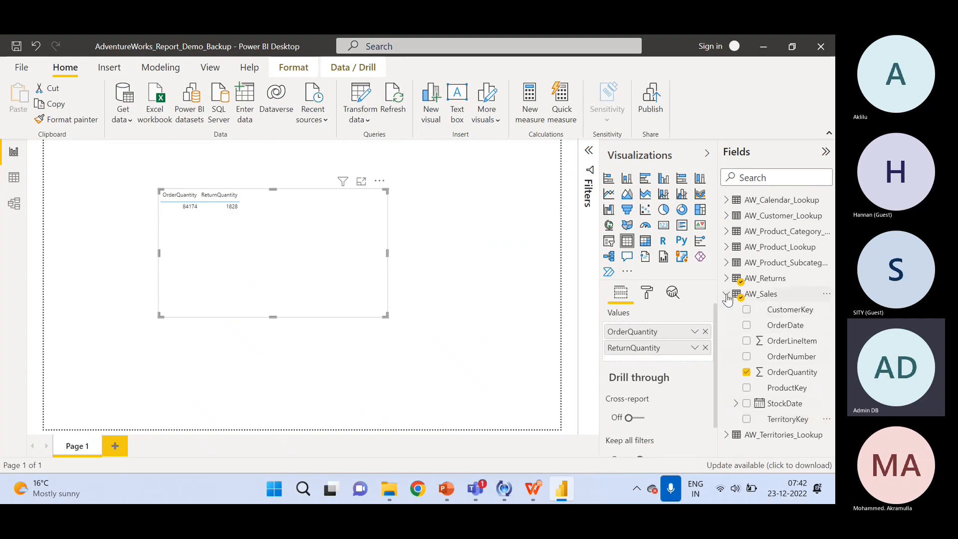
{"action": "left_click", "coordinate": [727, 295]}
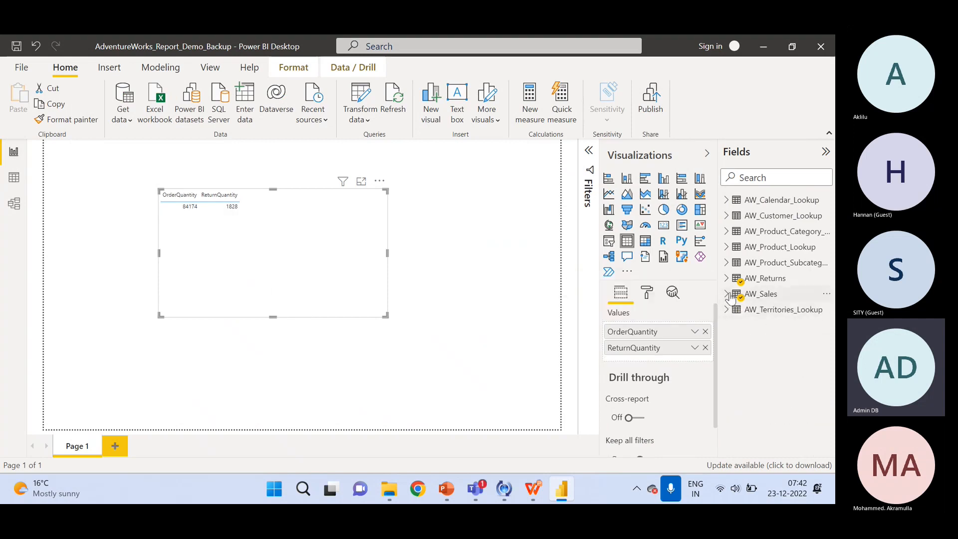
{"action": "left_click", "coordinate": [728, 278]}
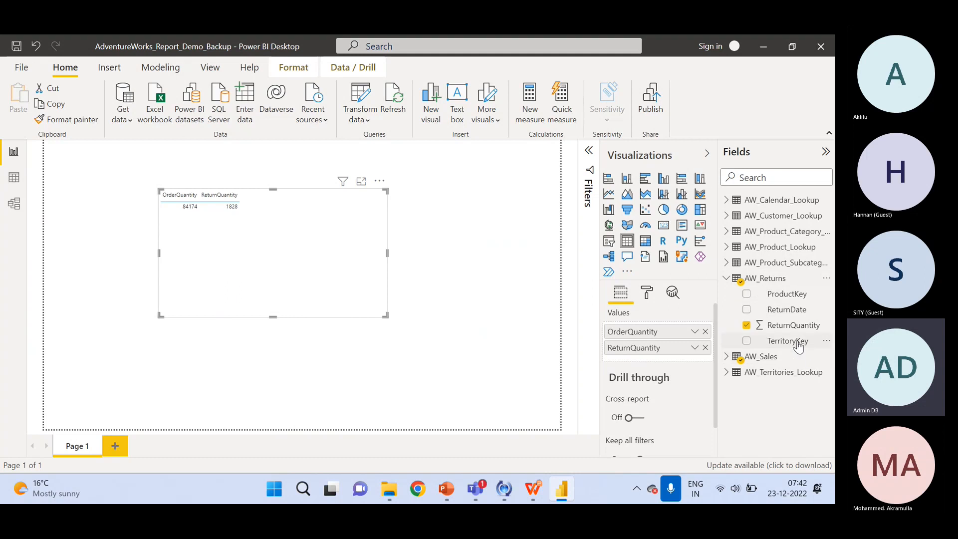
{"action": "left_click_drag", "start_coordinate": [799, 345], "coordinate": [668, 330]}
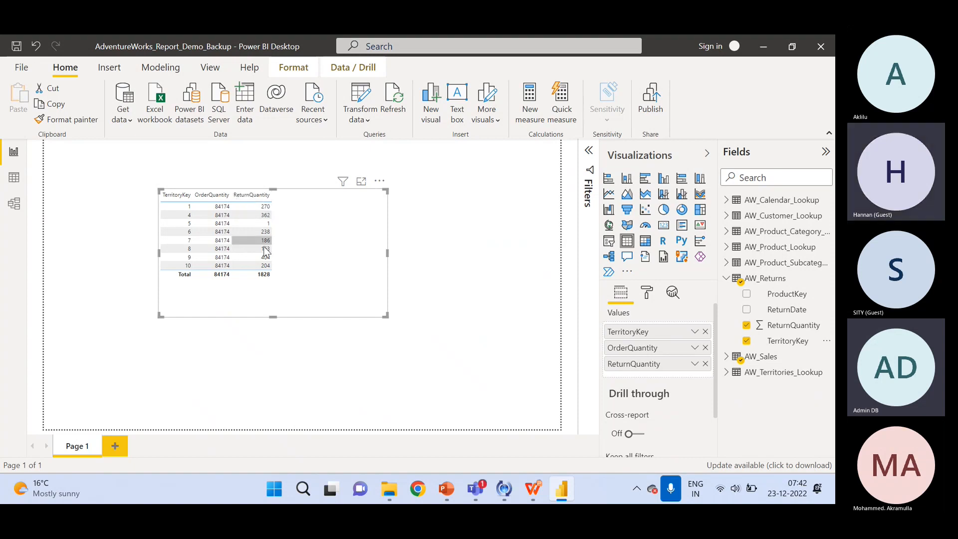
Step: Compare the report table grouped by AW_Returns TerritoryKey with the relationships of AW_Returns and AW_Sales in the model diagram
{"action": "left_click", "coordinate": [14, 204]}
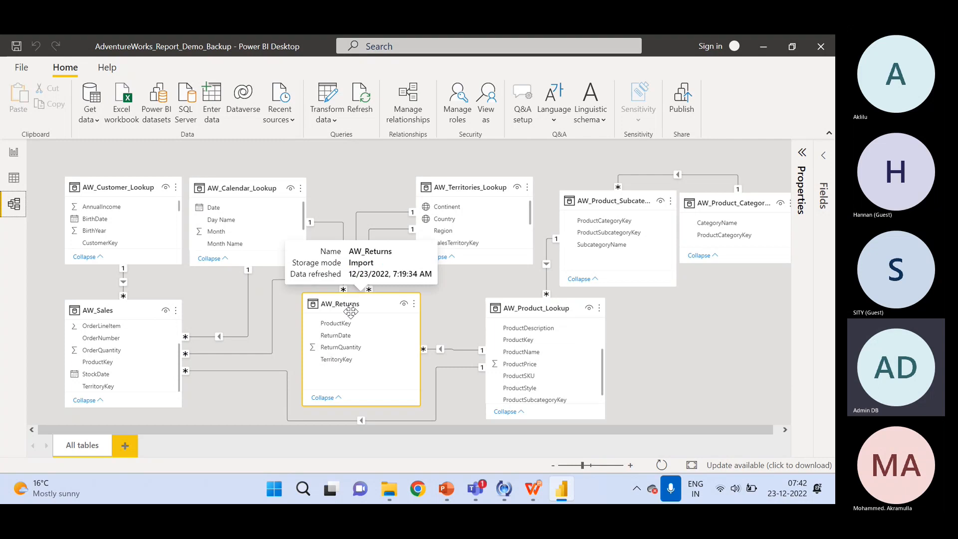
{"action": "left_click", "coordinate": [126, 313]}
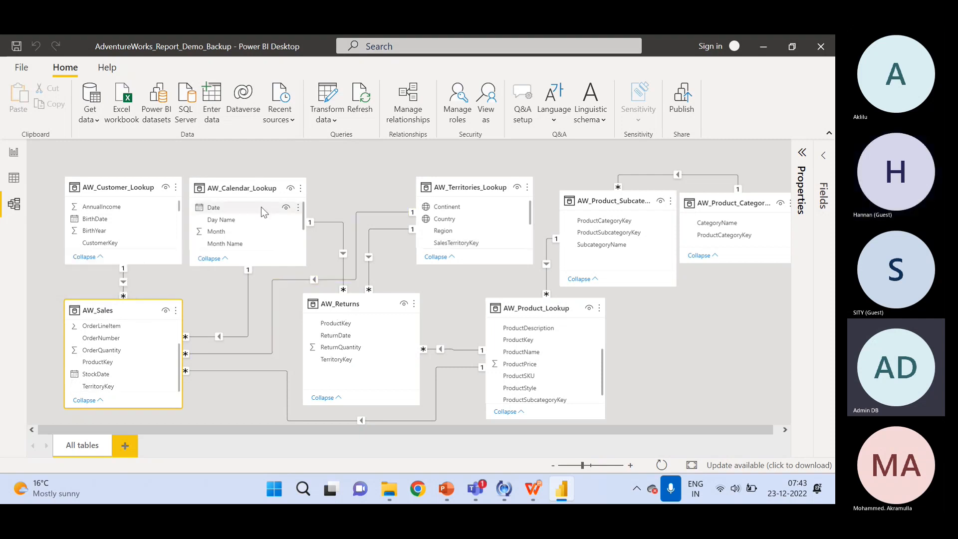
{"action": "right_click", "coordinate": [342, 303]}
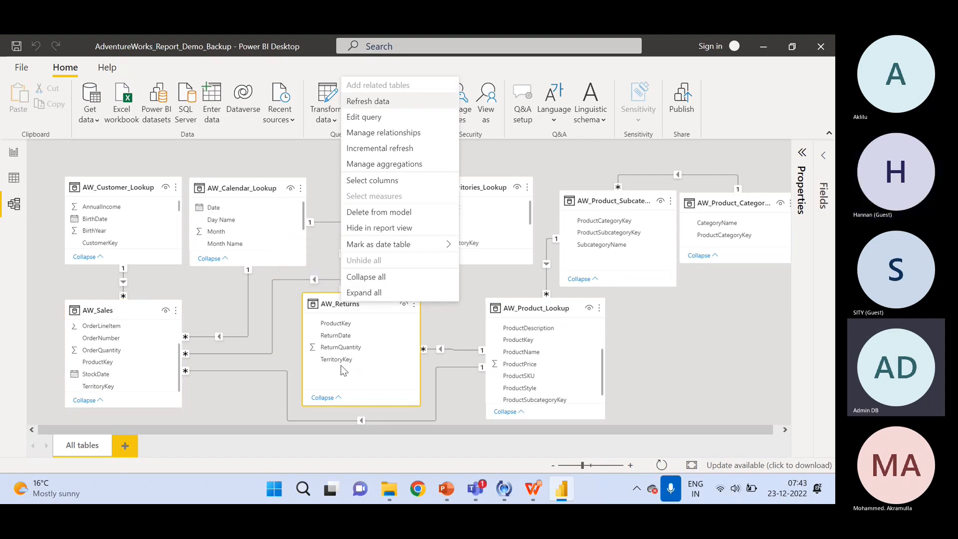
{"action": "left_click", "coordinate": [111, 309]}
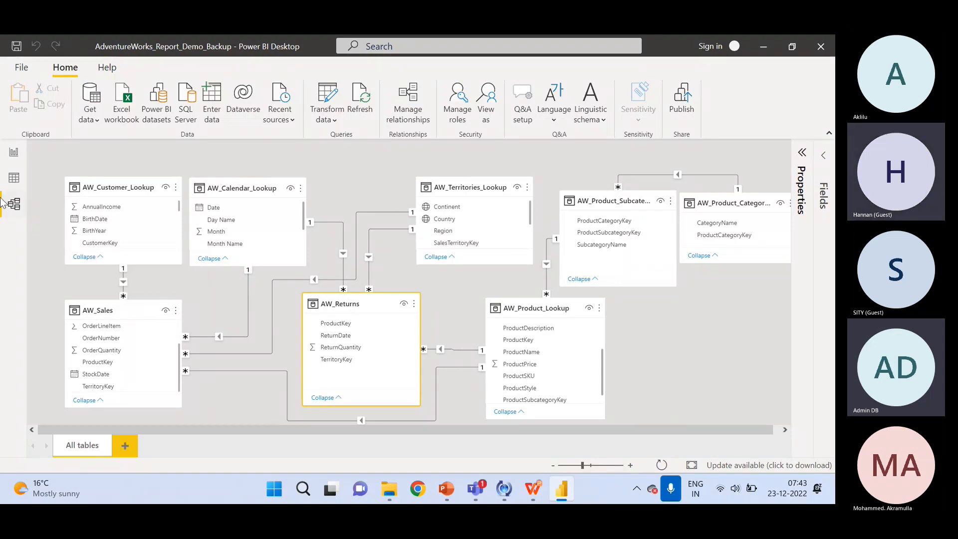
{"action": "left_click", "coordinate": [14, 151]}
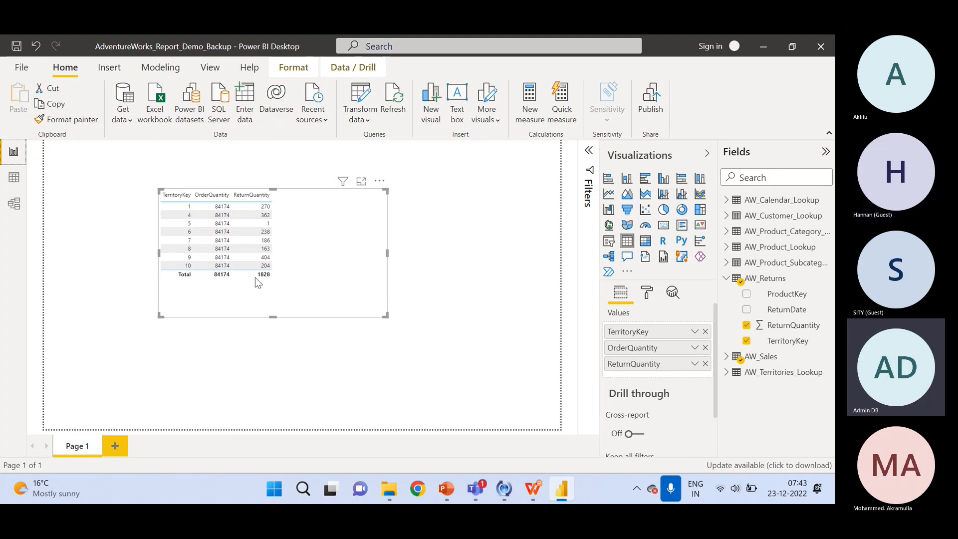
{"action": "left_click", "coordinate": [14, 204]}
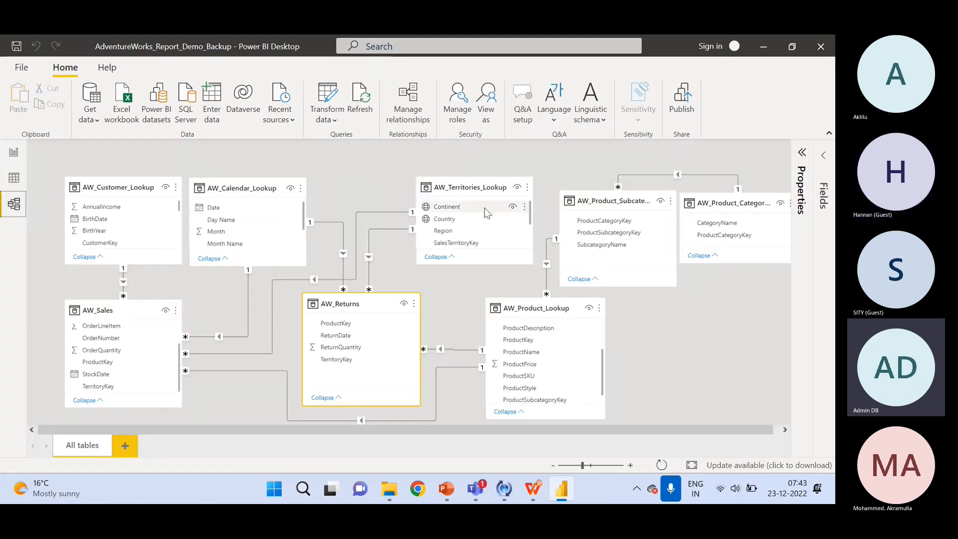
Step: Examine in the model diagram how AW_Territories_Lookup relates to both AW_Returns and AW_Sales
{"action": "left_click", "coordinate": [461, 187]}
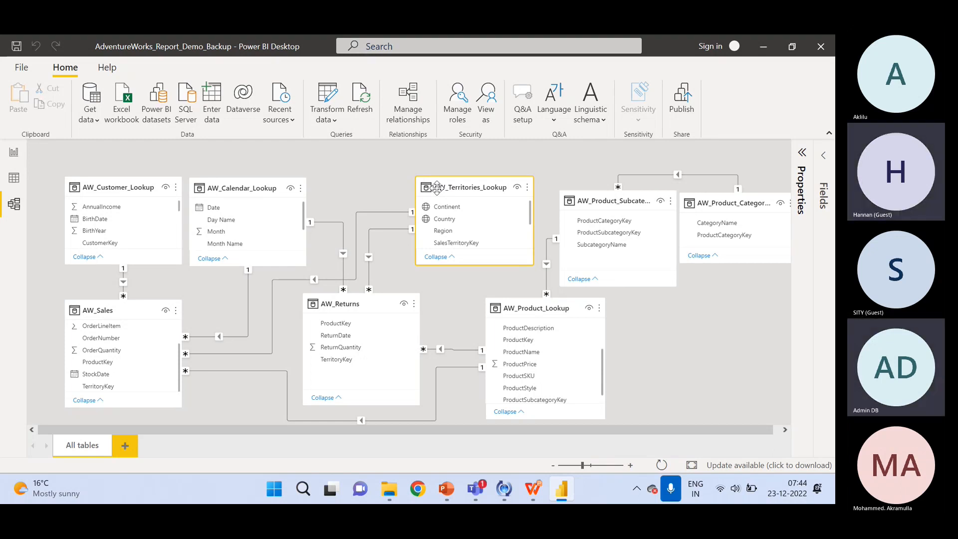
{"action": "left_click", "coordinate": [326, 305]}
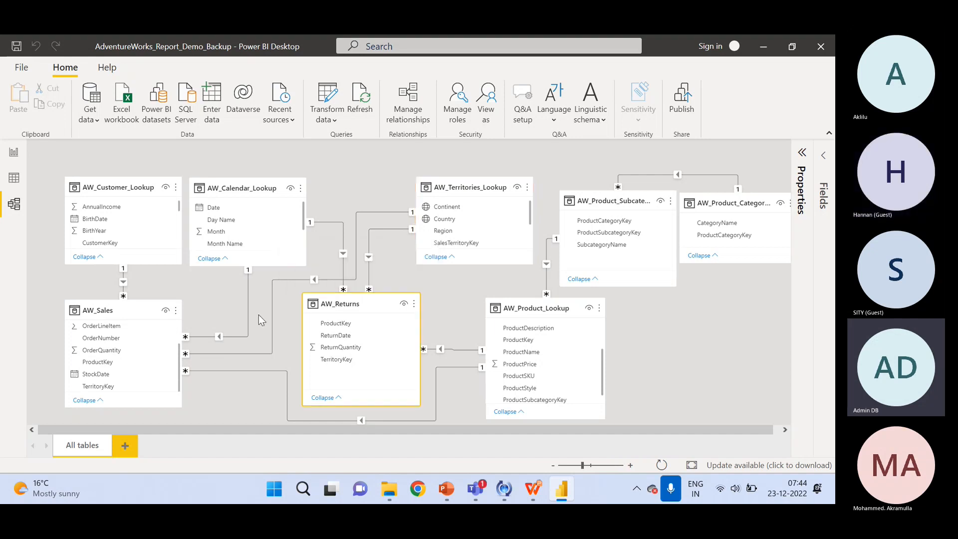
{"action": "left_click", "coordinate": [85, 320]}
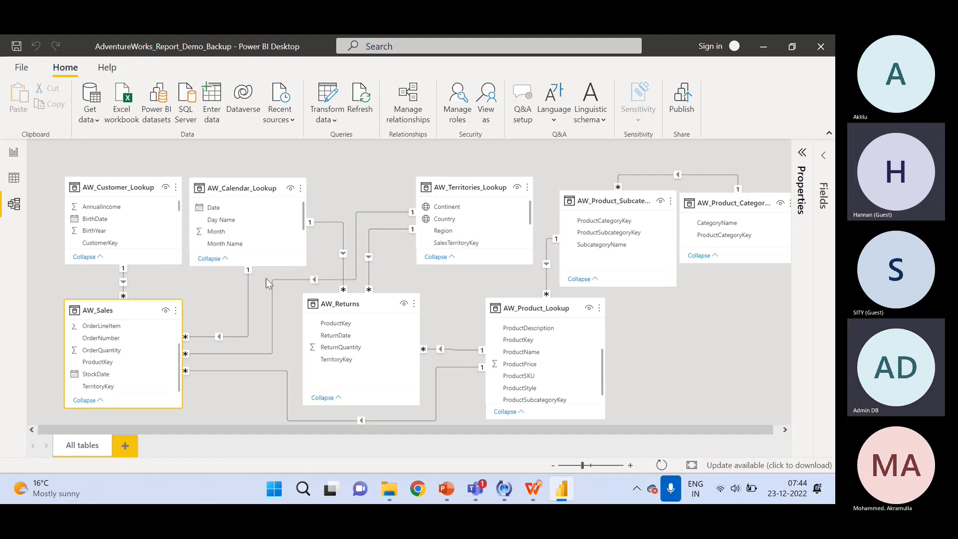
{"action": "left_click", "coordinate": [451, 185]}
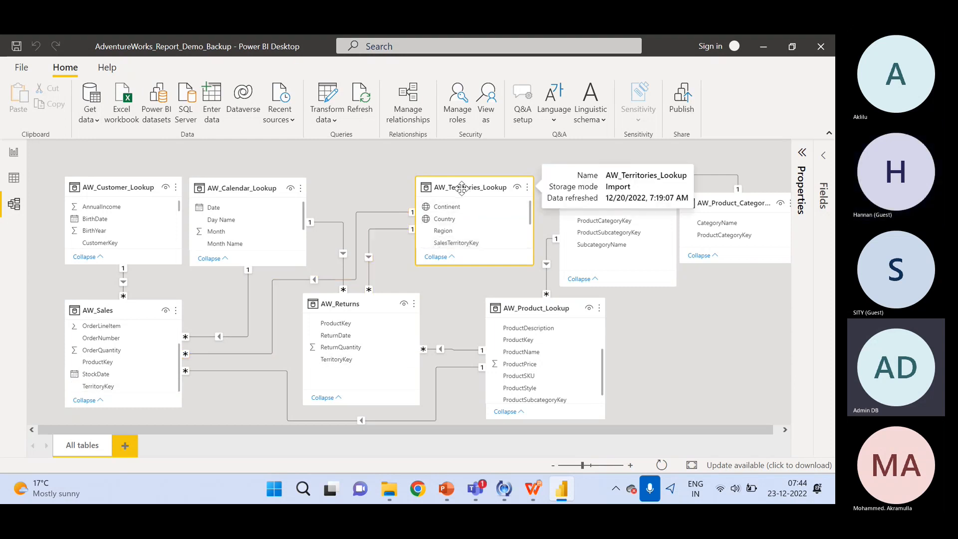
{"action": "left_click", "coordinate": [100, 310]}
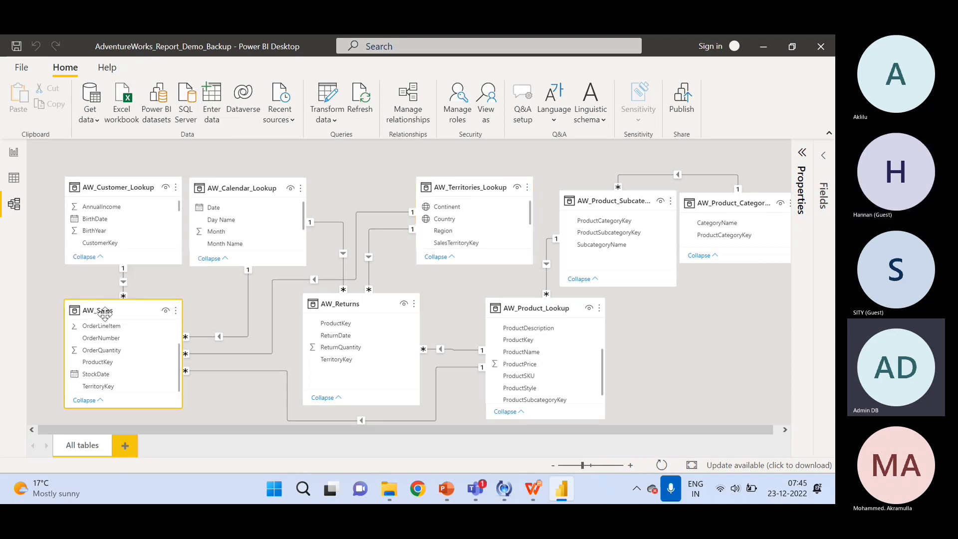
Step: Examine the filter direction of the relationship between SalesTerritoryKey in AW_Territories_Lookup and TerritoryKey in AW_Returns, and how it affects AW_Sales
{"action": "mouse_move", "coordinate": [347, 312]}
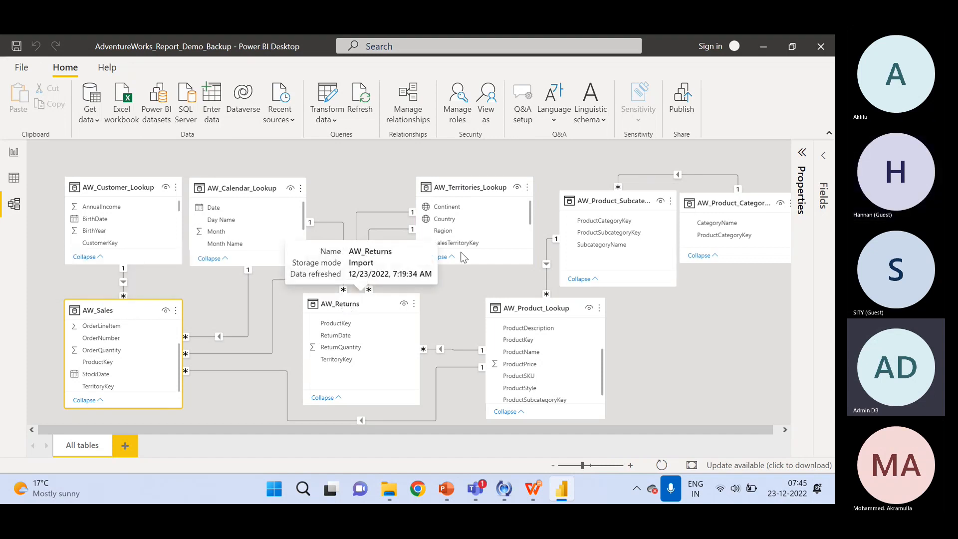
{"action": "left_click", "coordinate": [398, 231]}
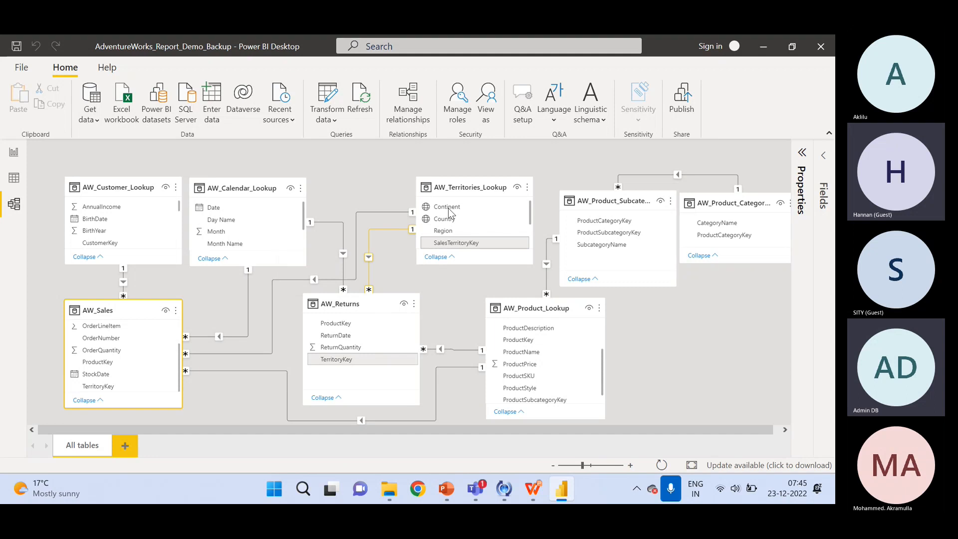
{"action": "left_click", "coordinate": [465, 189]}
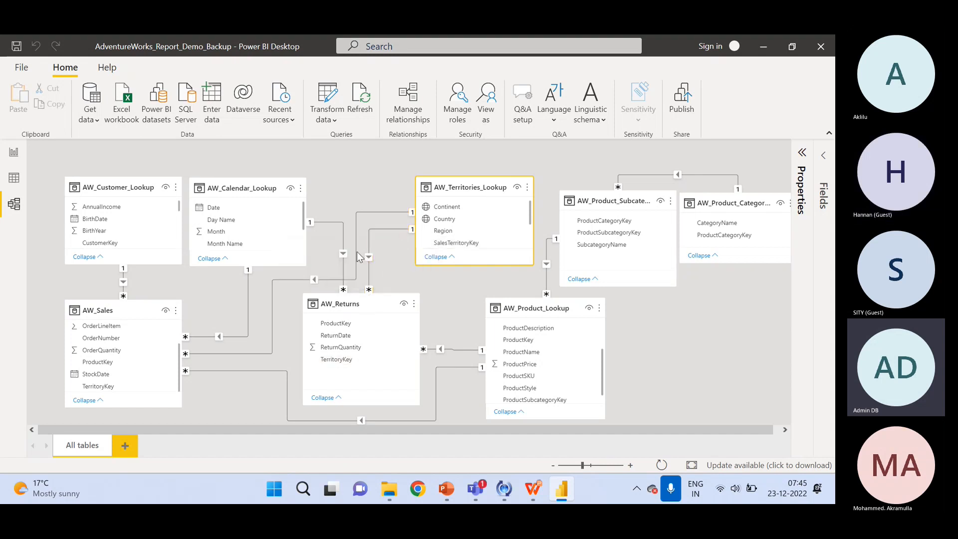
{"action": "left_click", "coordinate": [368, 305]}
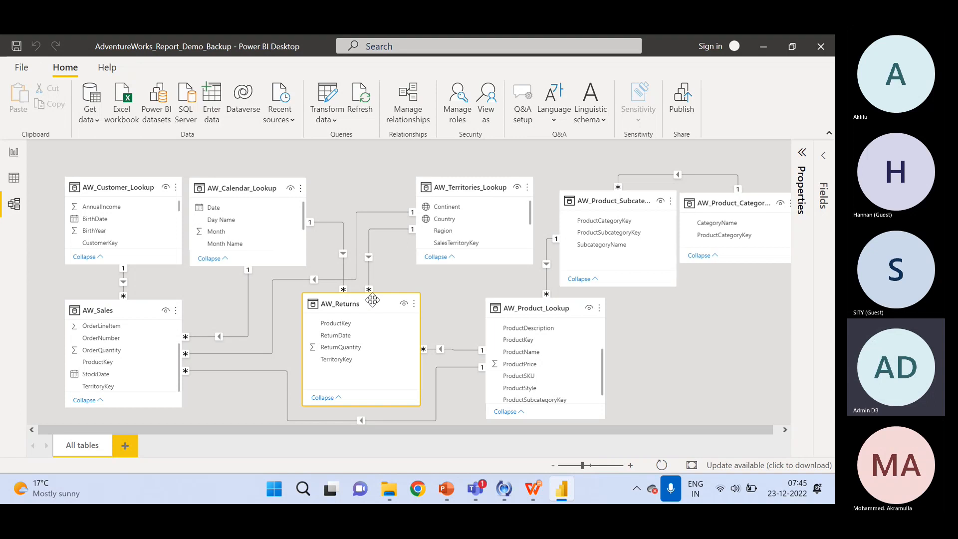
{"action": "left_click", "coordinate": [482, 188]}
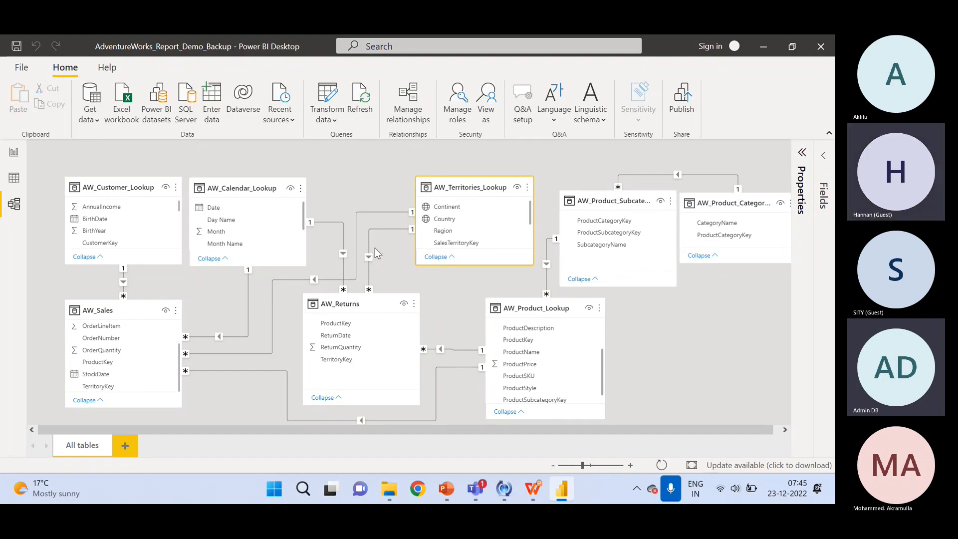
{"action": "left_click", "coordinate": [369, 306]}
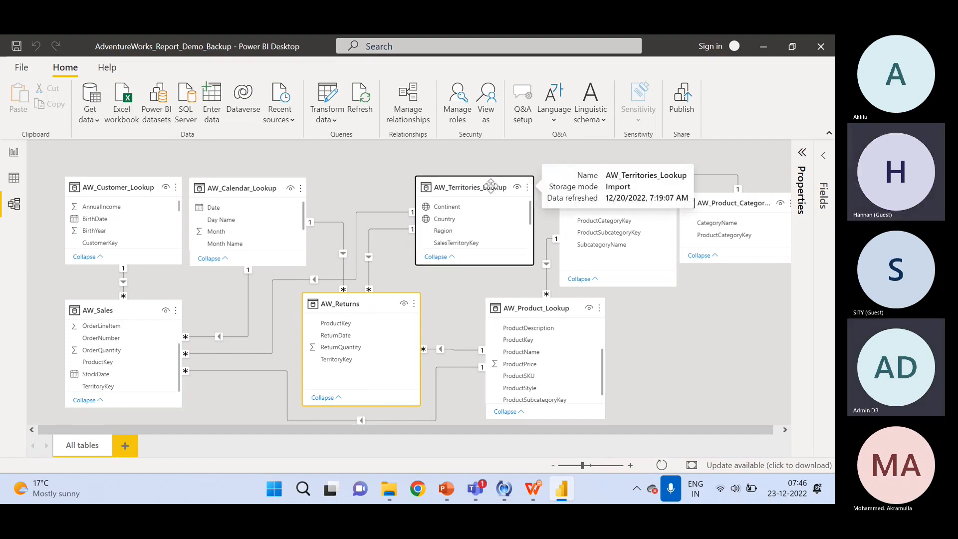
{"action": "left_click", "coordinate": [474, 188]}
{"action": "left_click", "coordinate": [343, 306]}
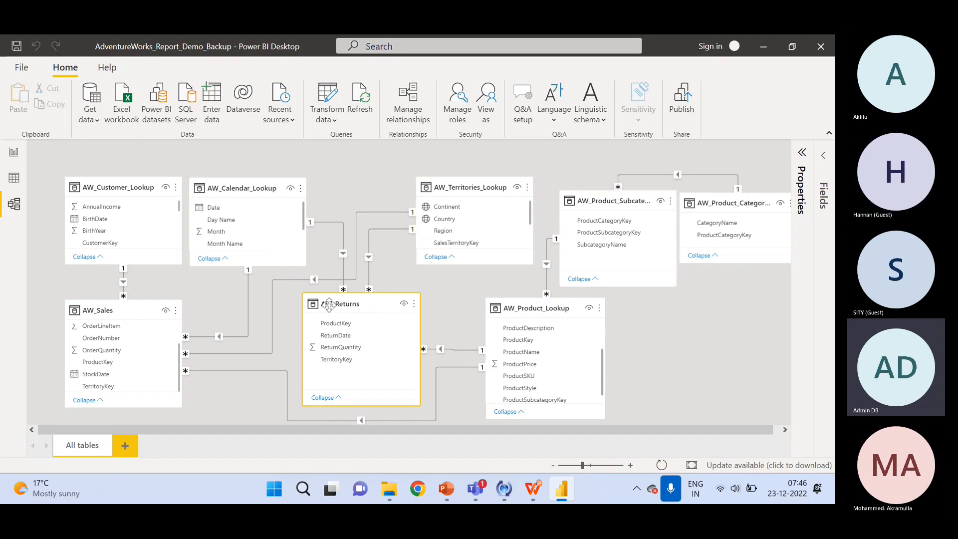
{"action": "left_click", "coordinate": [130, 310]}
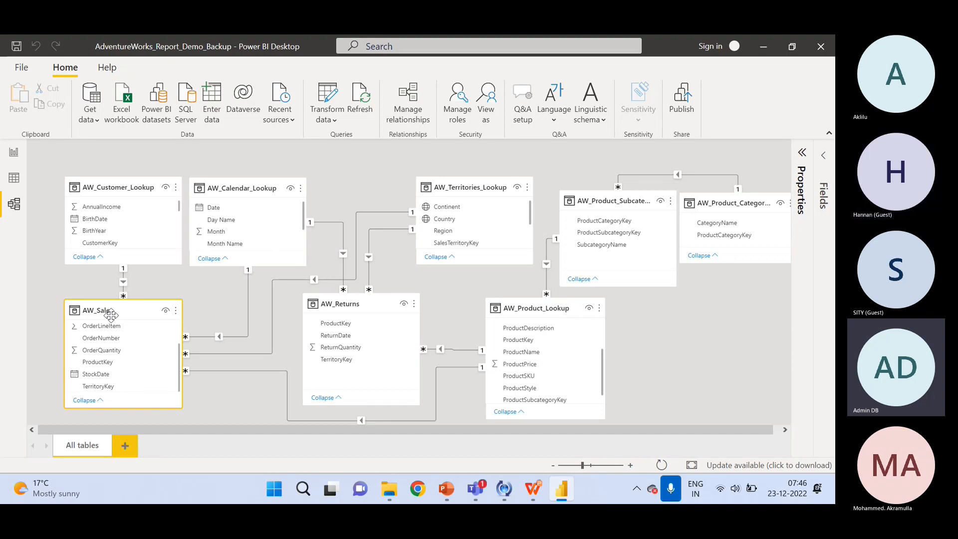
{"action": "left_click", "coordinate": [340, 304]}
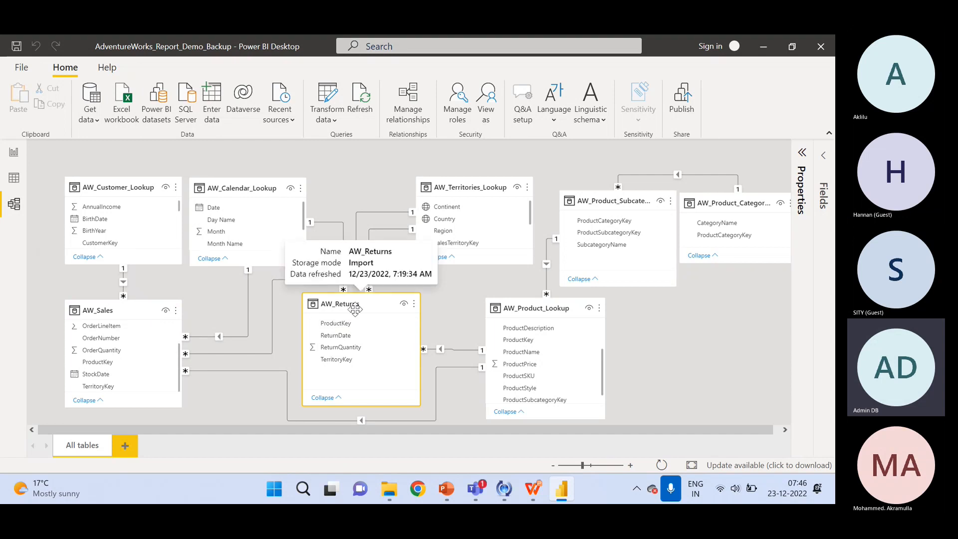
{"action": "left_click", "coordinate": [463, 188]}
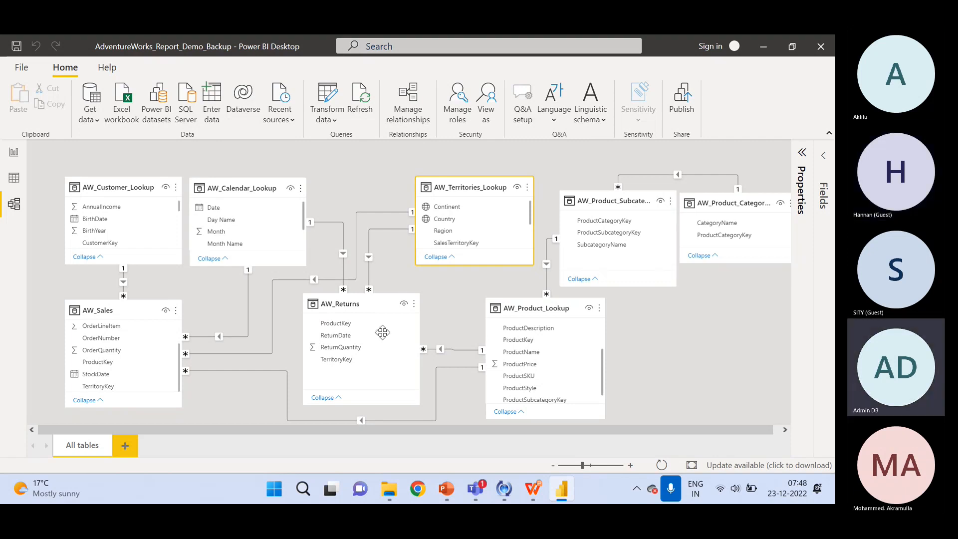
{"action": "left_click", "coordinate": [358, 362]}
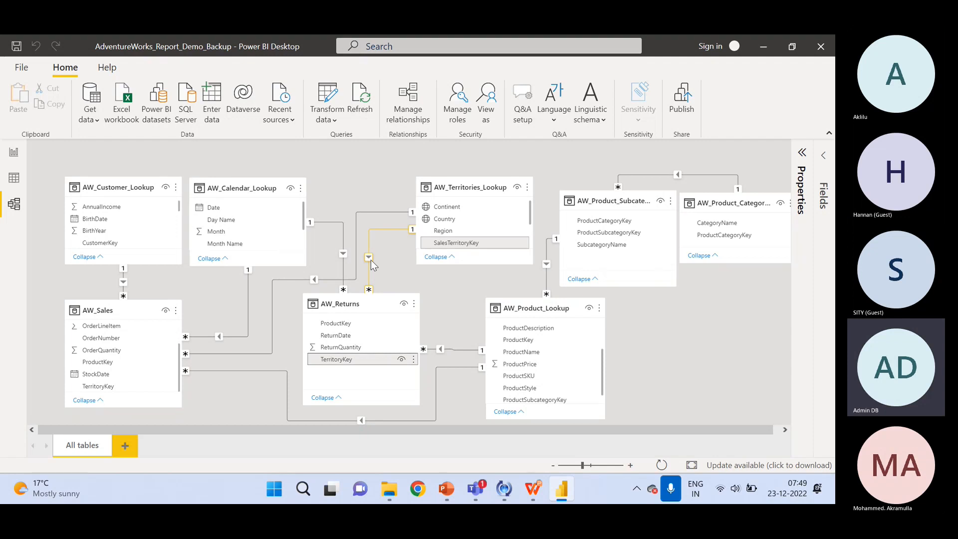
{"action": "left_click", "coordinate": [401, 114]}
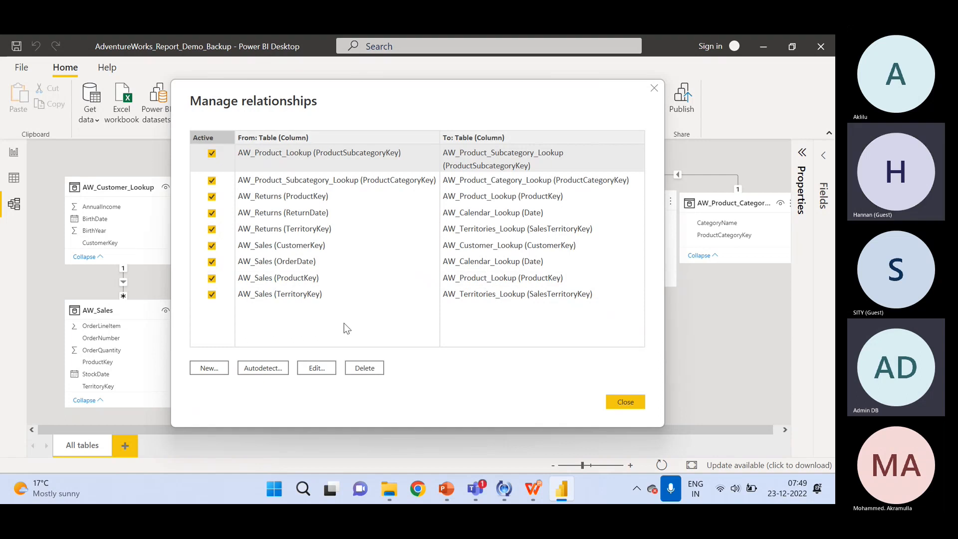
{"action": "left_click", "coordinate": [324, 368]}
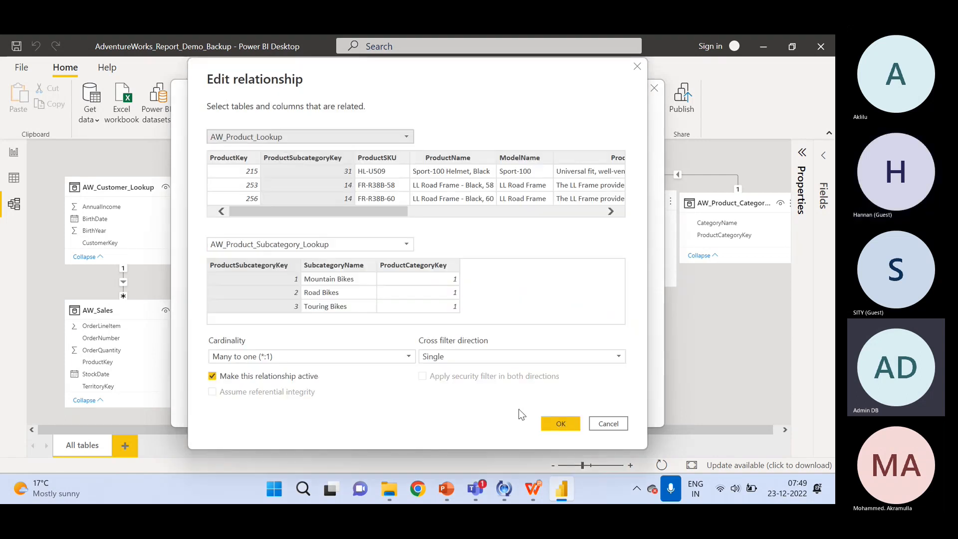
{"action": "left_click", "coordinate": [517, 359]}
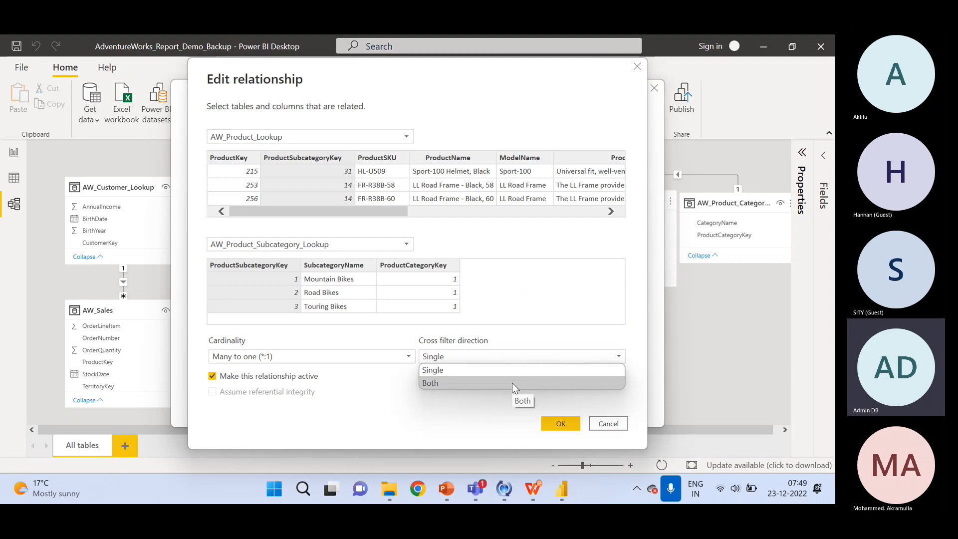
{"action": "left_click", "coordinate": [512, 383]}
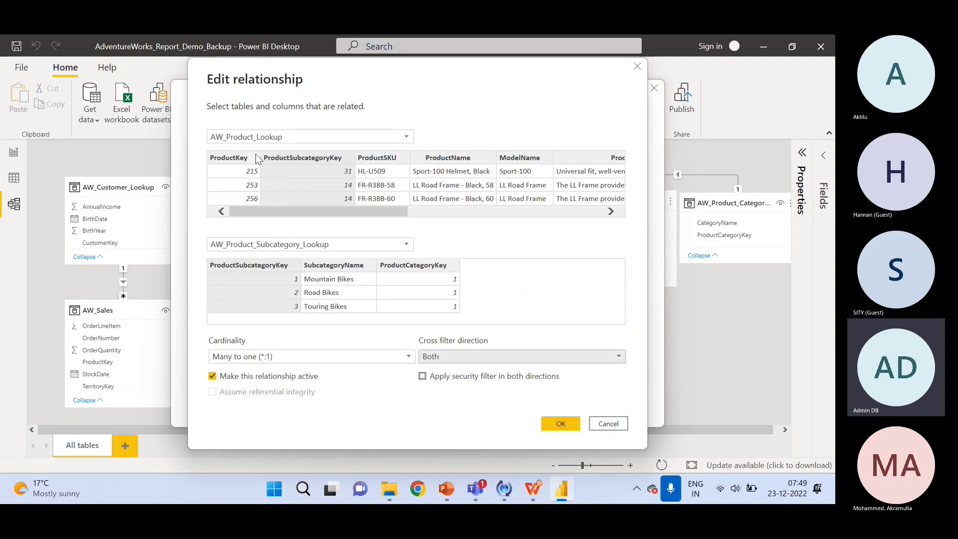
{"action": "left_click", "coordinate": [608, 424]}
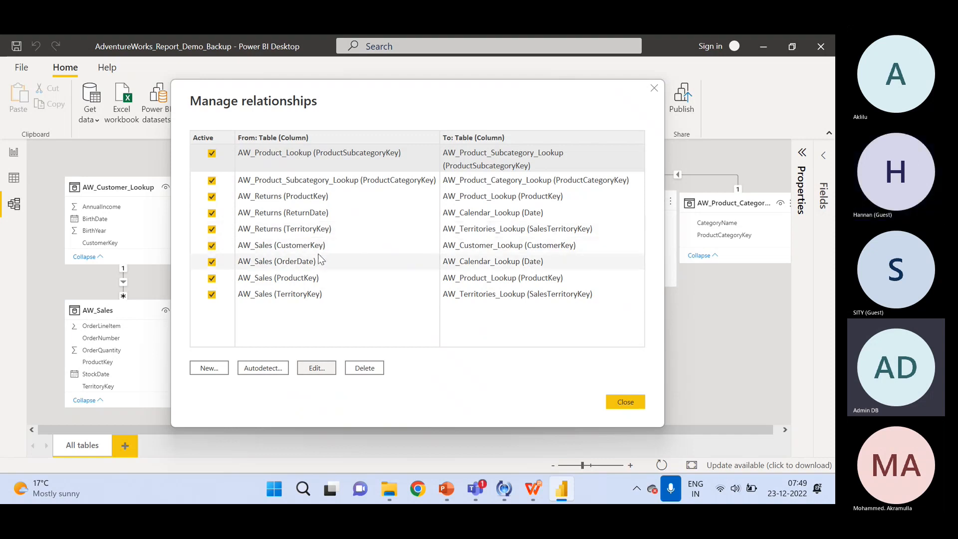
{"action": "left_click", "coordinate": [614, 402]}
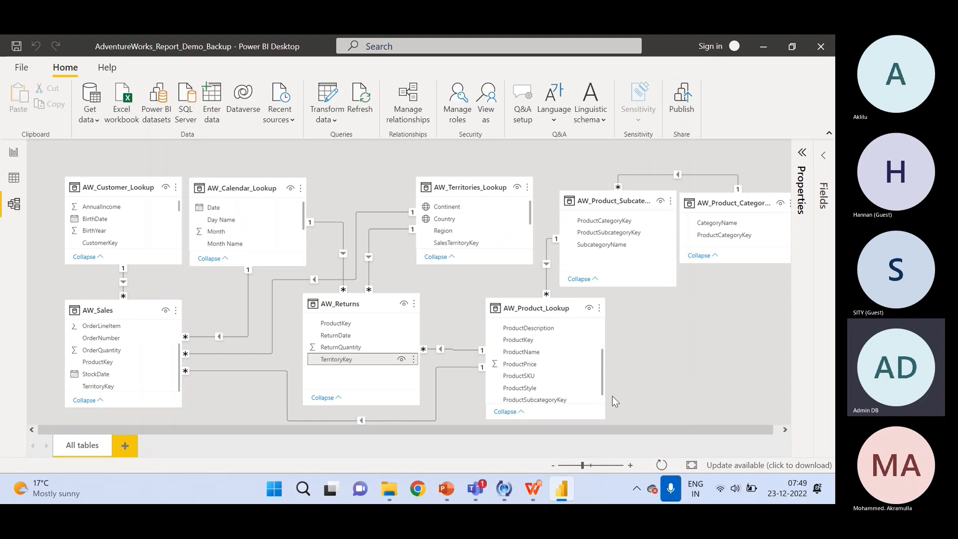
Step: Set the cross filter direction of the relationship between AW_Returns and AW_Territories_Lookup to Both
{"action": "double_click", "coordinate": [384, 235]}
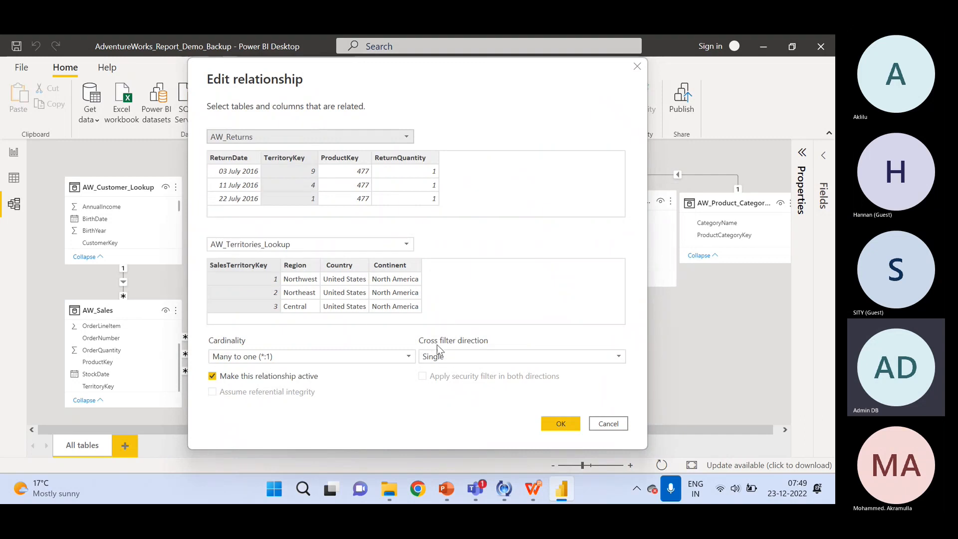
{"action": "left_click", "coordinate": [448, 357]}
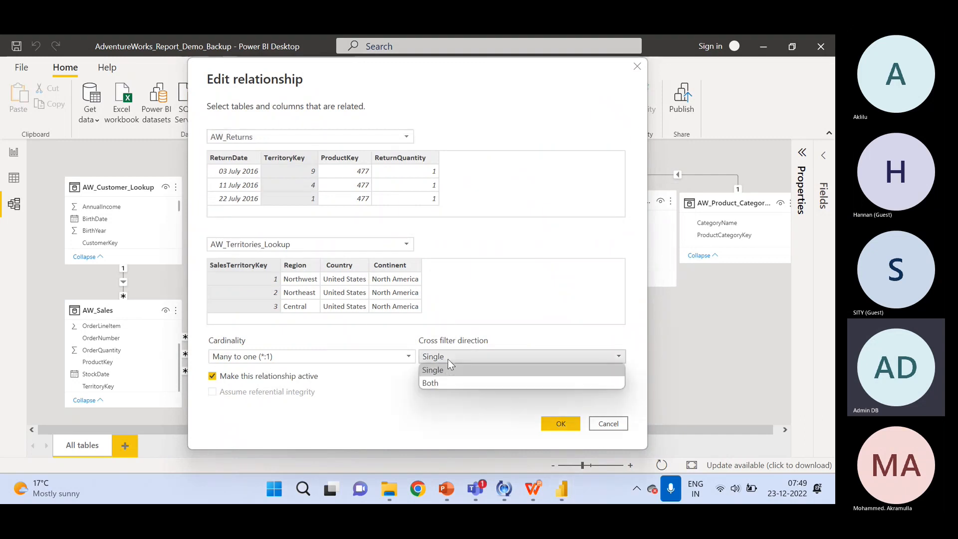
{"action": "left_click", "coordinate": [451, 385]}
{"action": "left_click", "coordinate": [565, 425]}
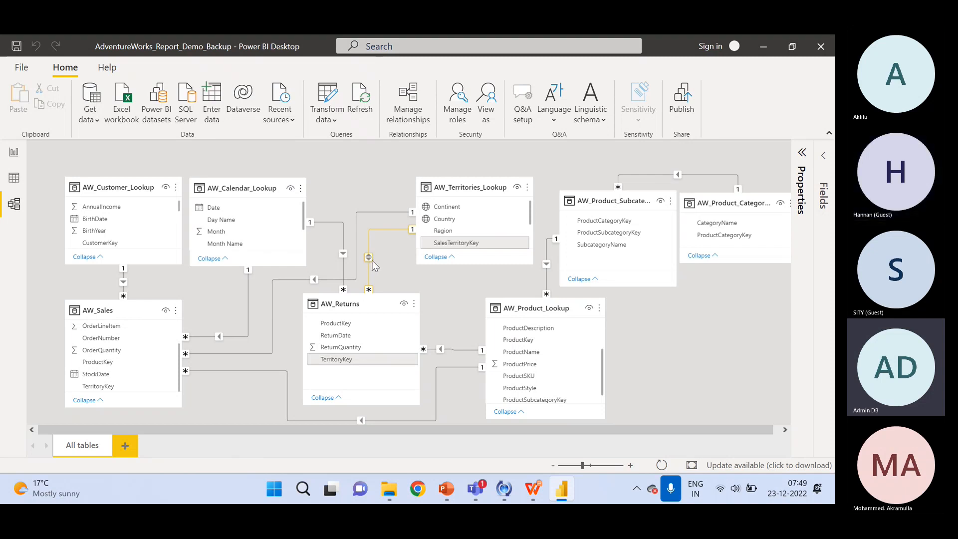
Step: Review the AW_Returns and AW_Territories_Lookup relationship, and move the AW_Product_Lookup table closer to AW_Returns in the diagram
{"action": "left_click", "coordinate": [355, 361]}
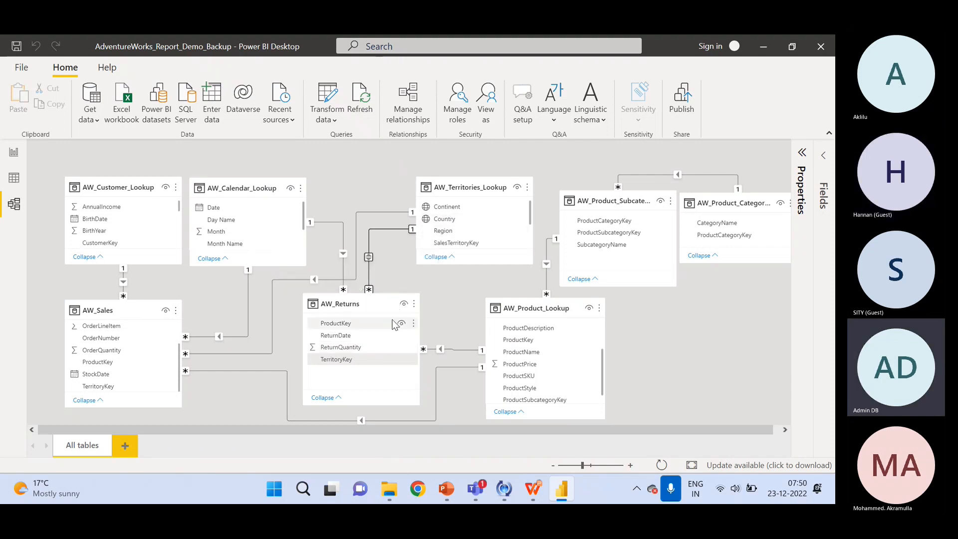
{"action": "left_click", "coordinate": [452, 192]}
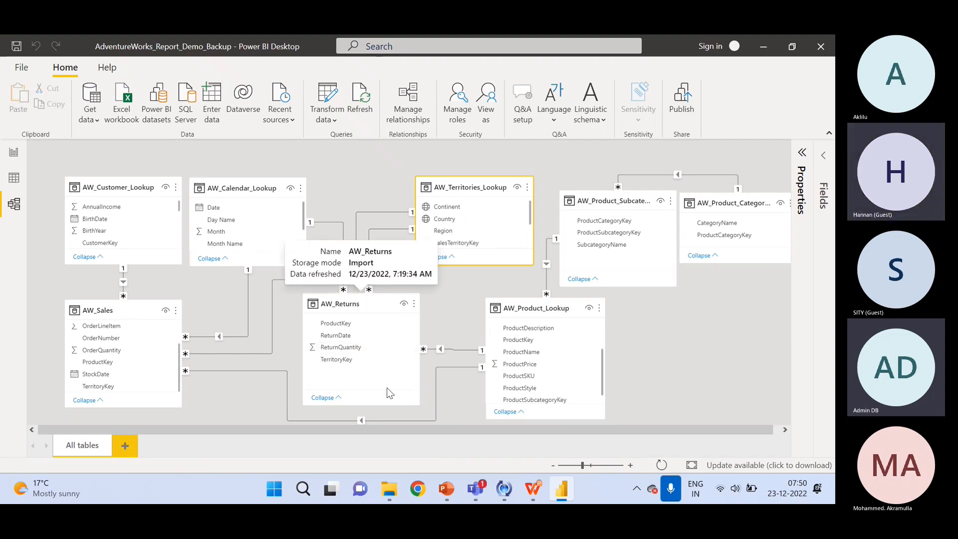
{"action": "left_click", "coordinate": [349, 305]}
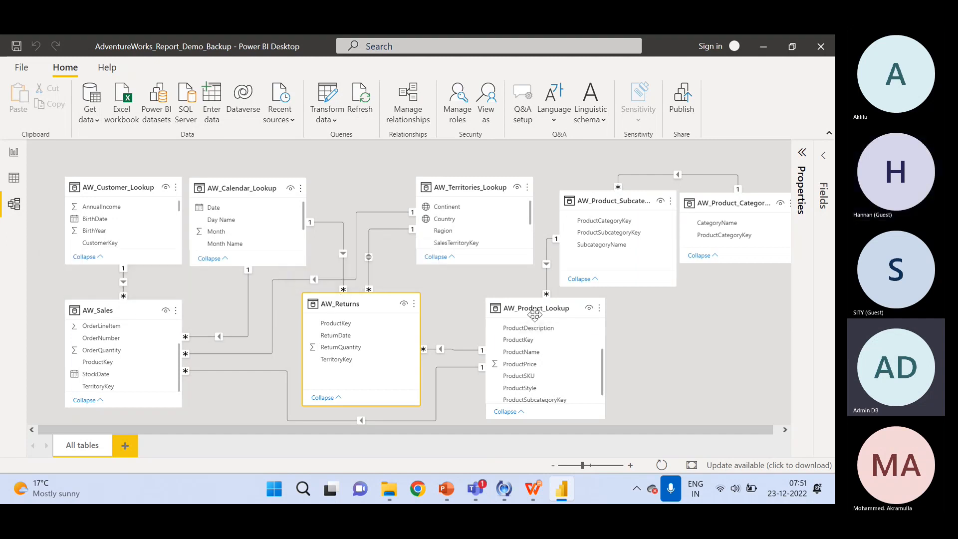
{"action": "left_click_drag", "start_coordinate": [514, 308], "coordinate": [476, 287]}
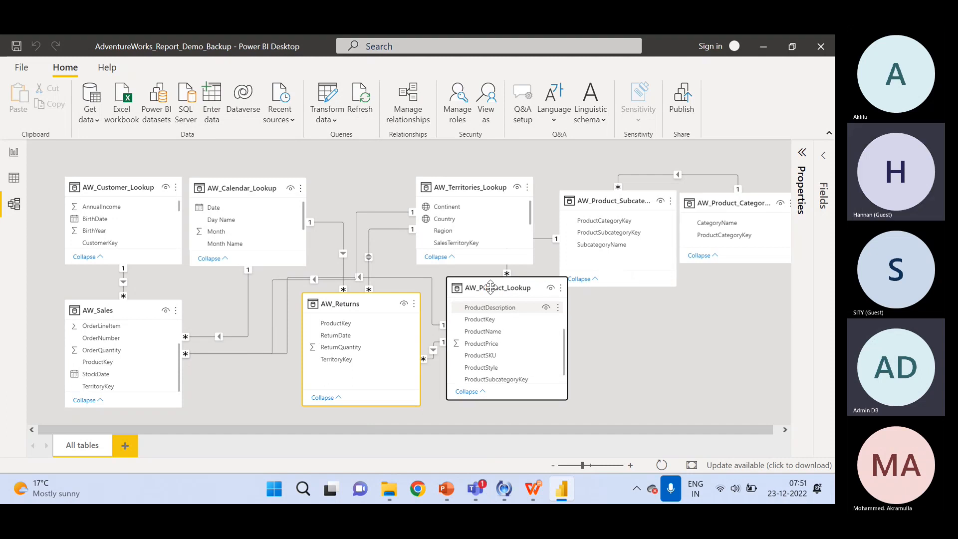
Step: Rearrange AW_Returns and AW_Territories_Lookup slightly in the model diagram and move AW_Sales next to AW_Returns
{"action": "left_click_drag", "start_coordinate": [365, 303], "coordinate": [374, 305]}
{"action": "mouse_move", "coordinate": [460, 188]}
{"action": "left_mouse_down"}
{"action": "mouse_move", "coordinate": [466, 195]}
{"action": "mouse_move", "coordinate": [464, 188]}
{"action": "left_mouse_up"}
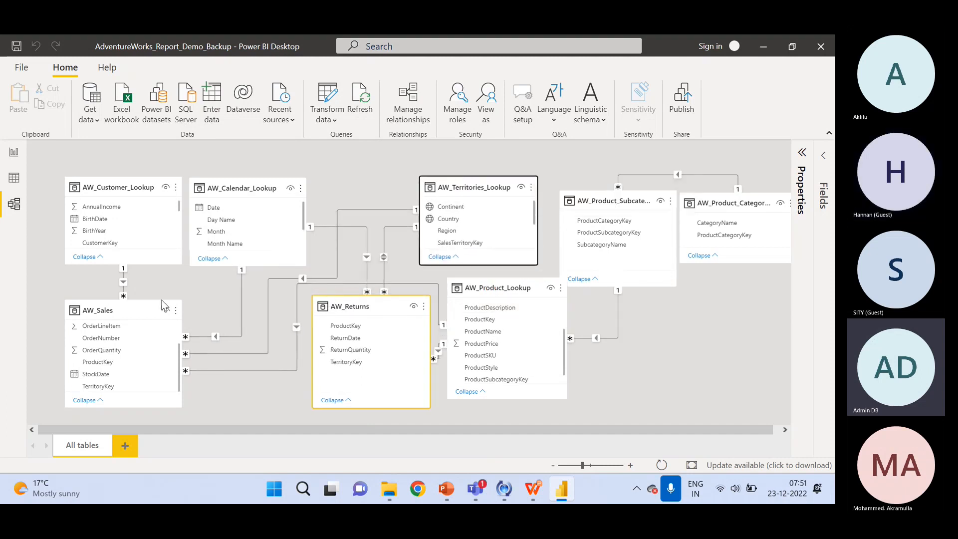
{"action": "left_click_drag", "start_coordinate": [131, 308], "coordinate": [247, 302]}
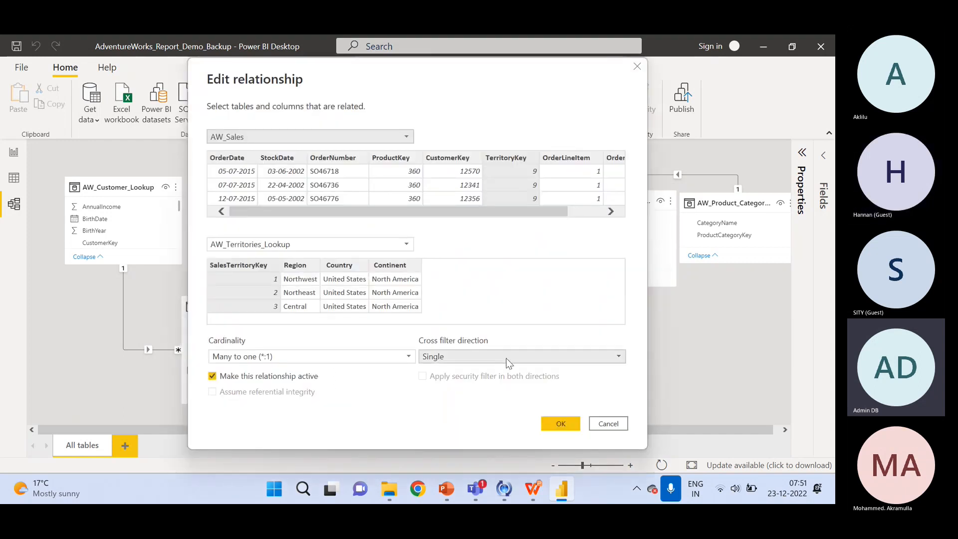
Step: Try to set the cross filter direction of the relationship between AW_Sales and AW_Territories_Lookup to Both
{"action": "left_click", "coordinate": [506, 358]}
{"action": "left_click", "coordinate": [507, 382]}
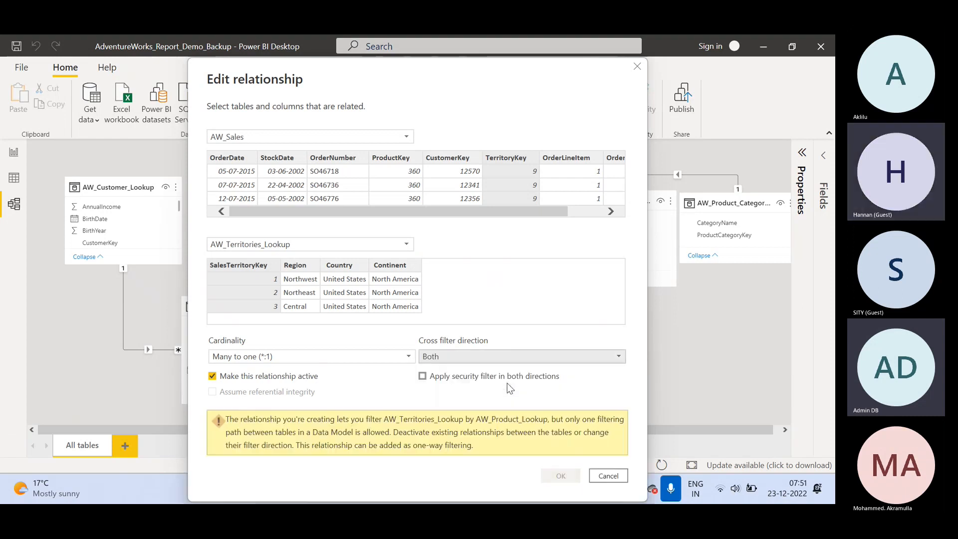
{"action": "left_click_drag", "start_coordinate": [377, 68], "coordinate": [371, 45]}
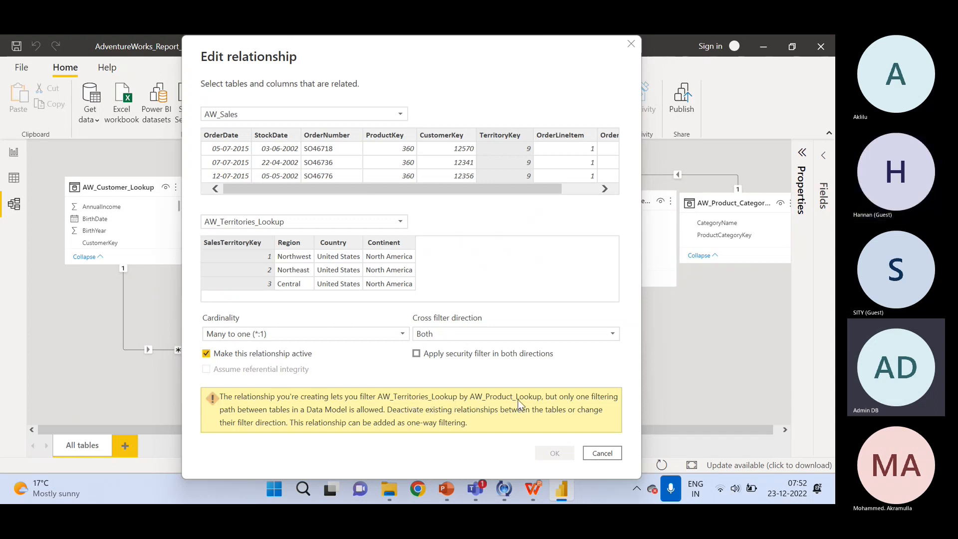
{"action": "left_click_drag", "start_coordinate": [361, 61], "coordinate": [1, 40]}
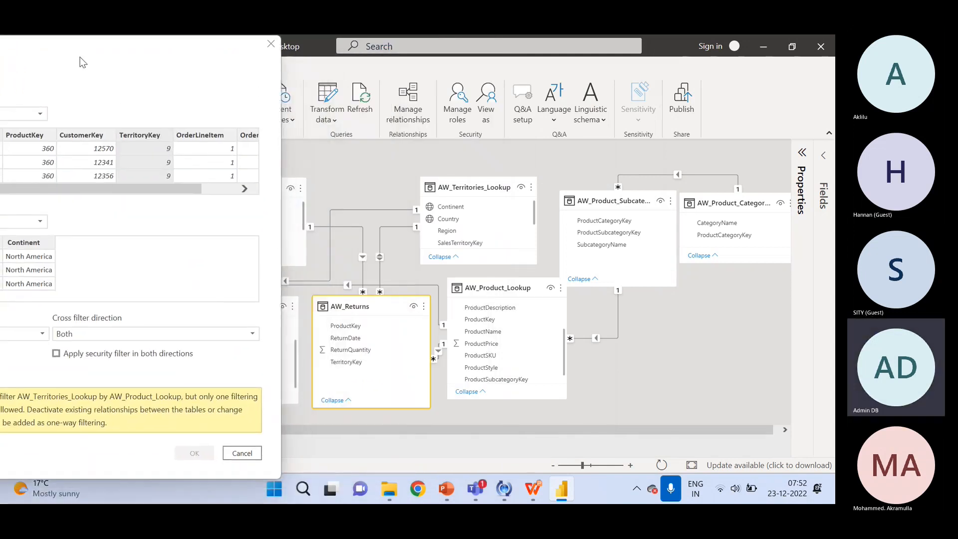
{"action": "left_click_drag", "start_coordinate": [81, 48], "coordinate": [785, 36]}
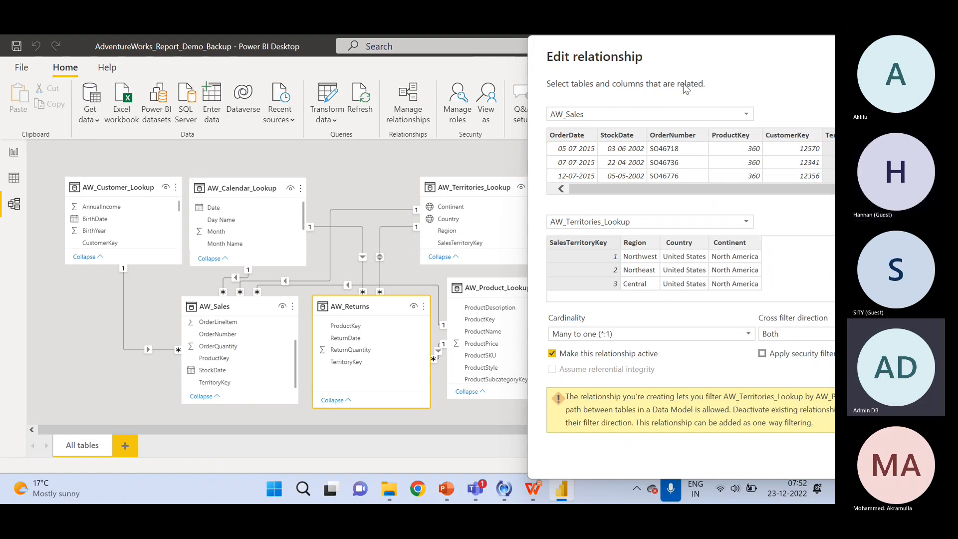
{"action": "left_click_drag", "start_coordinate": [681, 46], "coordinate": [529, 34]}
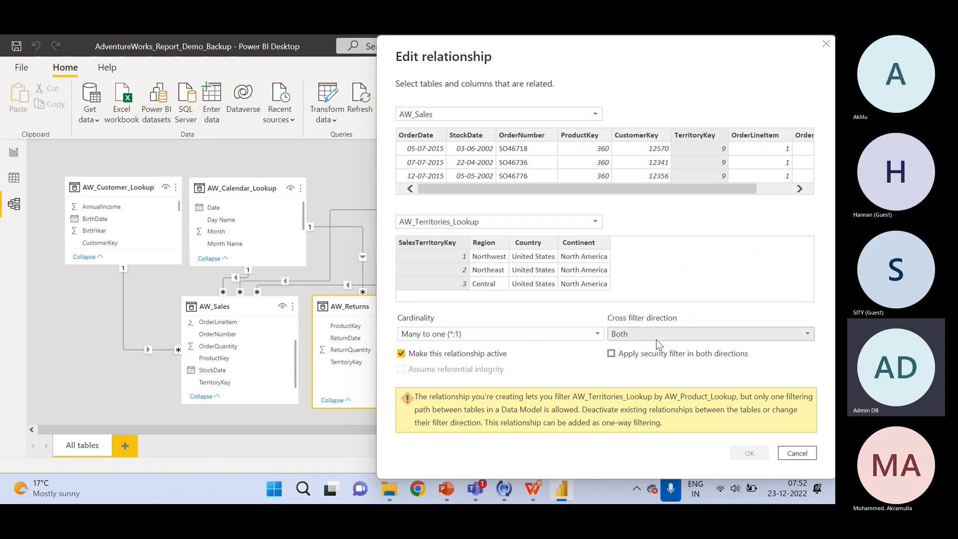
{"action": "left_click", "coordinate": [797, 453]}
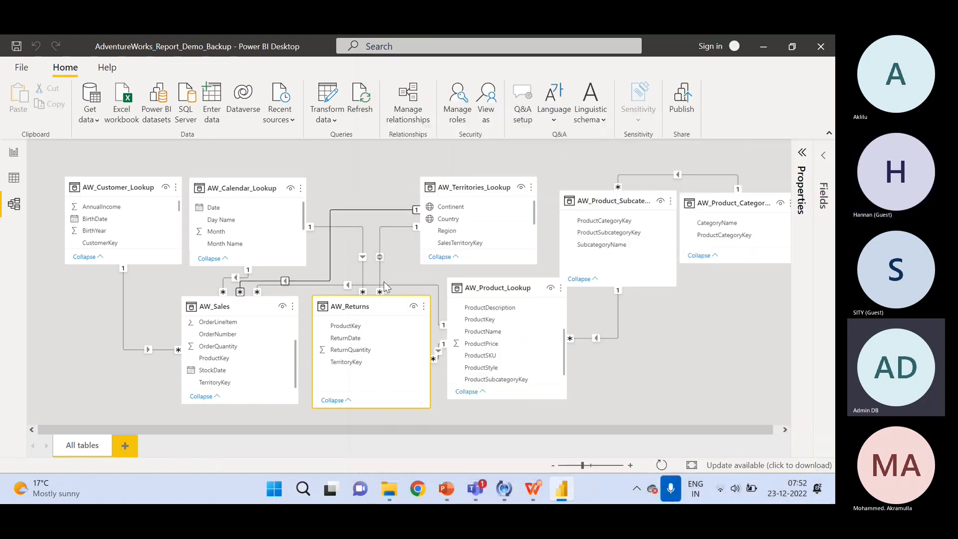
Step: Trace the filter paths between AW_Sales, AW_Territories_Lookup and AW_Product_Lookup, and shift AW_Returns slightly toward AW_Sales in the diagram
{"action": "left_click", "coordinate": [233, 306]}
{"action": "left_click", "coordinate": [448, 189]}
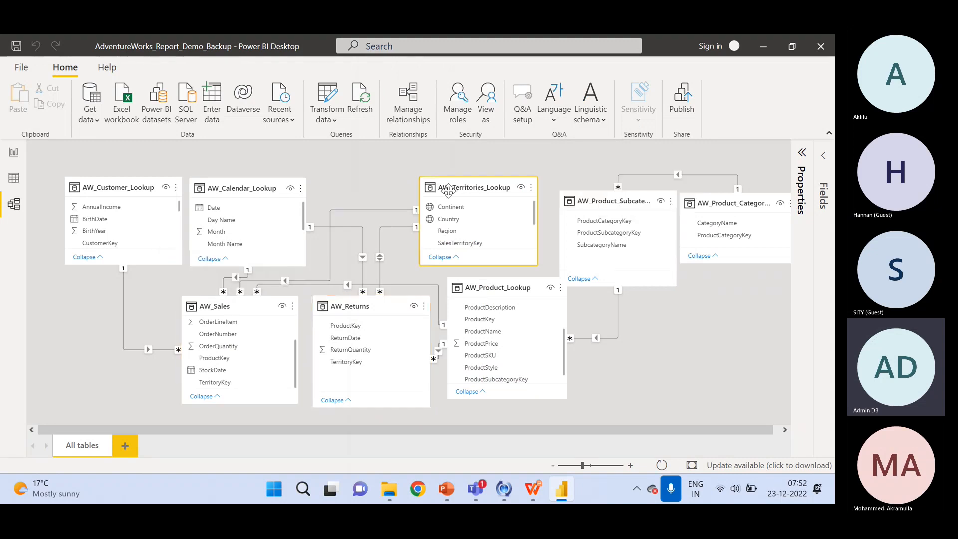
{"action": "left_click", "coordinate": [330, 260]}
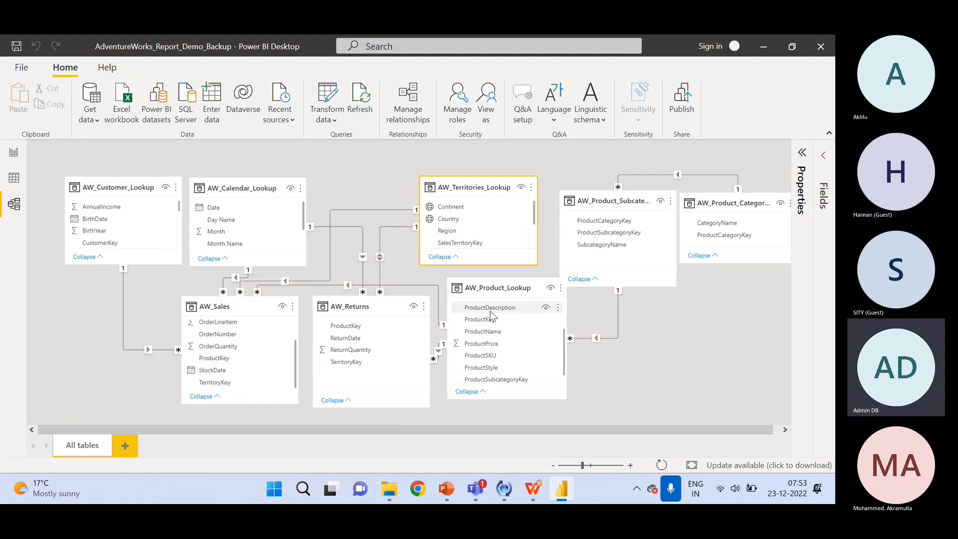
{"action": "left_click", "coordinate": [494, 289]}
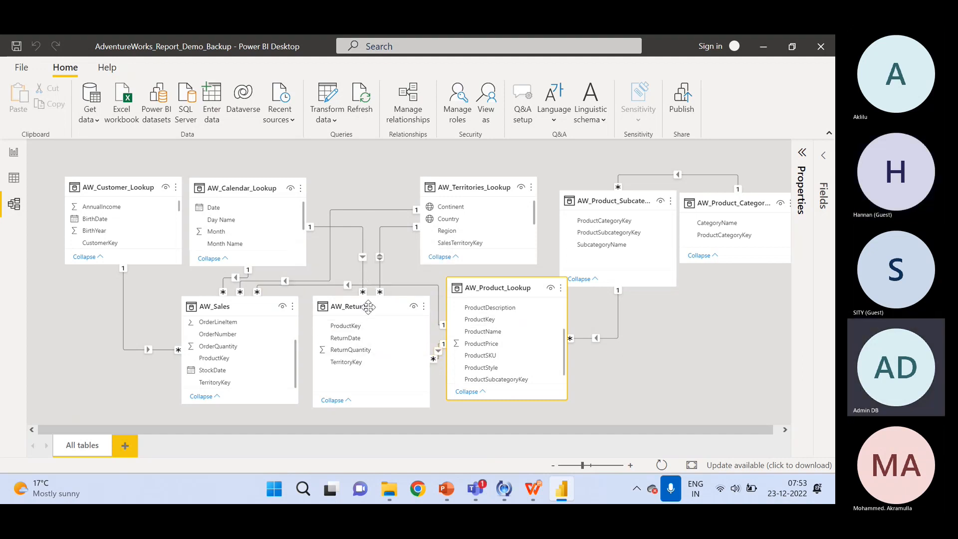
{"action": "left_click_drag", "start_coordinate": [369, 306], "coordinate": [359, 310]}
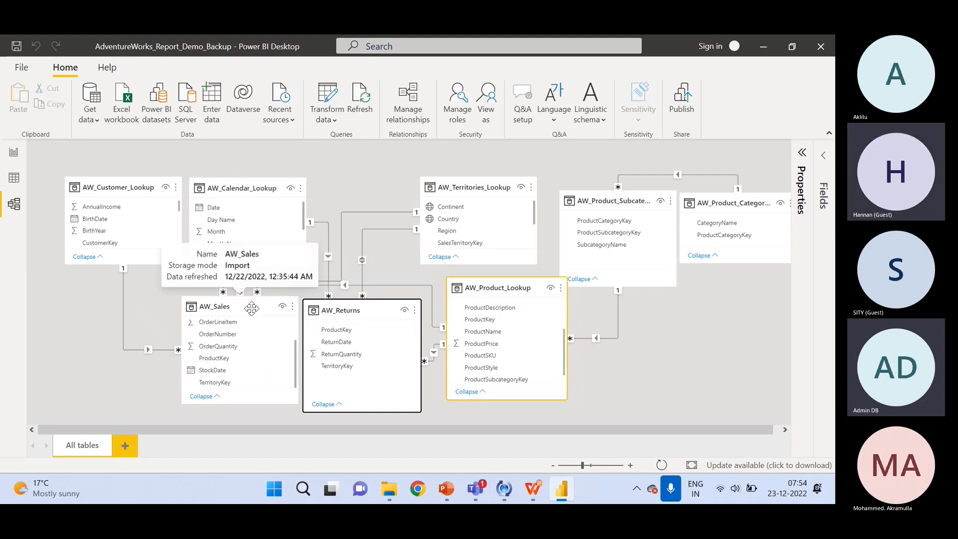
{"action": "left_click", "coordinate": [367, 311]}
Step: Examine the report table's quantities by TerritoryKey, and how AW_Territories_Lookup connects to AW_Sales in the model diagram
{"action": "left_click", "coordinate": [17, 154]}
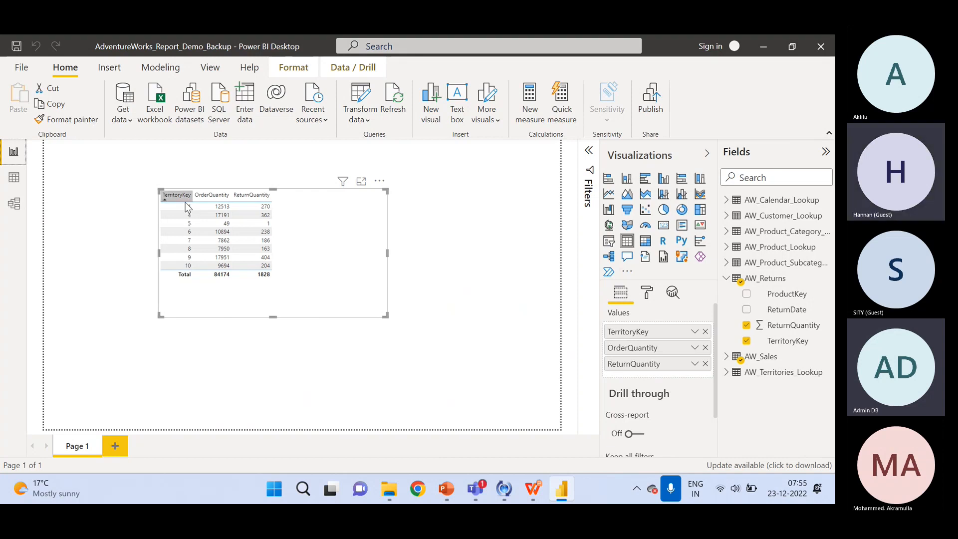
{"action": "left_click", "coordinate": [14, 204]}
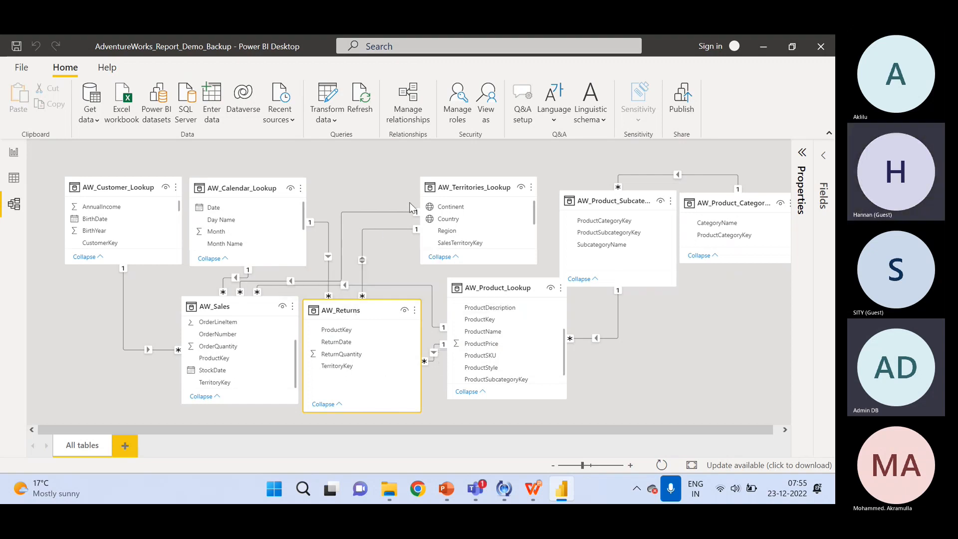
{"action": "left_click", "coordinate": [494, 188]}
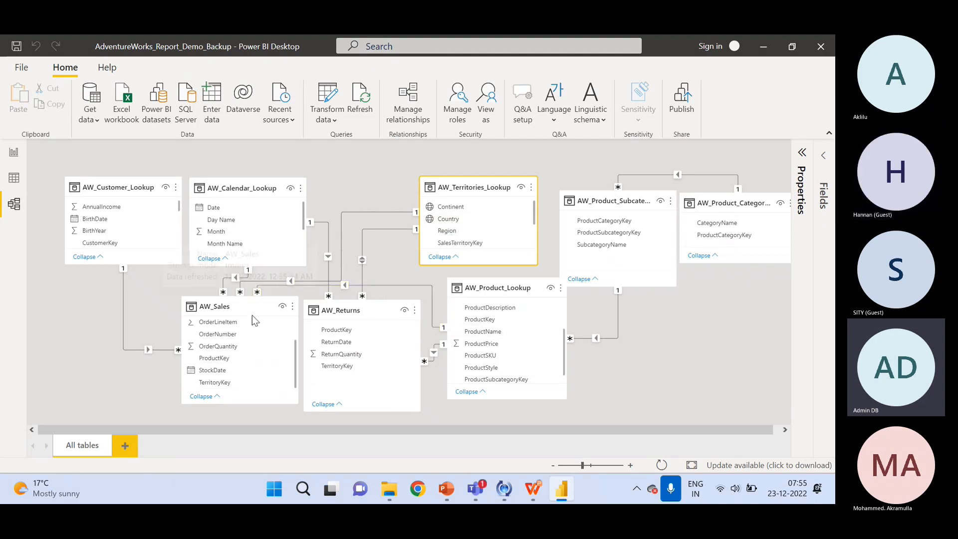
{"action": "left_click", "coordinate": [220, 310]}
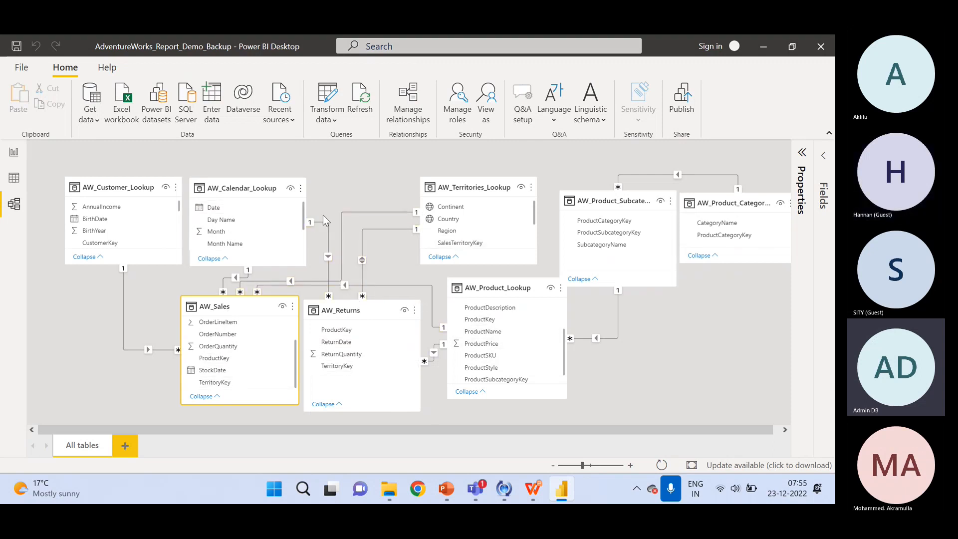
{"action": "left_click", "coordinate": [472, 187]}
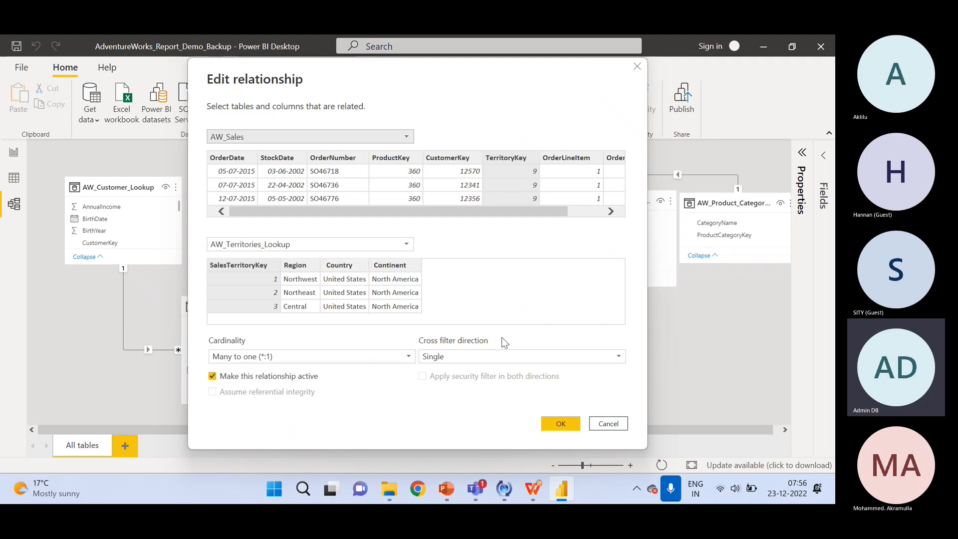
Step: Try again to make the AW_Sales to AW_Territories_Lookup relationship filter in both directions, and read the resulting warning
{"action": "left_click", "coordinate": [504, 356]}
{"action": "left_click", "coordinate": [507, 383]}
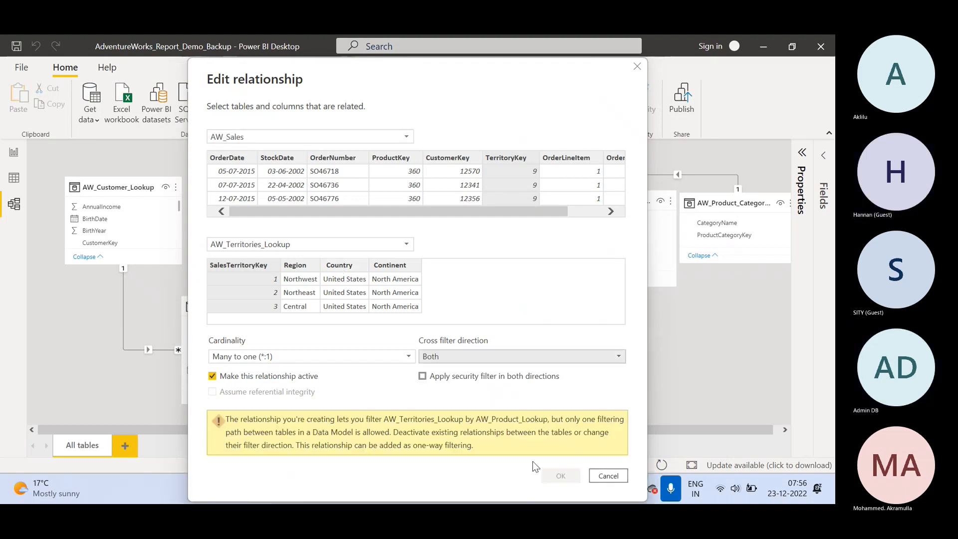
{"action": "left_click_drag", "start_coordinate": [448, 89], "coordinate": [708, 103]}
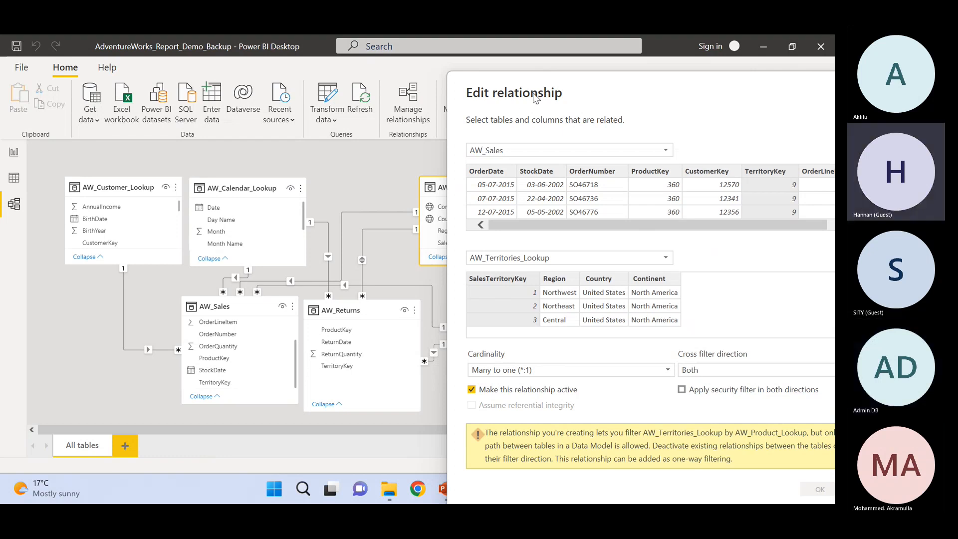
{"action": "left_click_drag", "start_coordinate": [587, 78], "coordinate": [394, 46]}
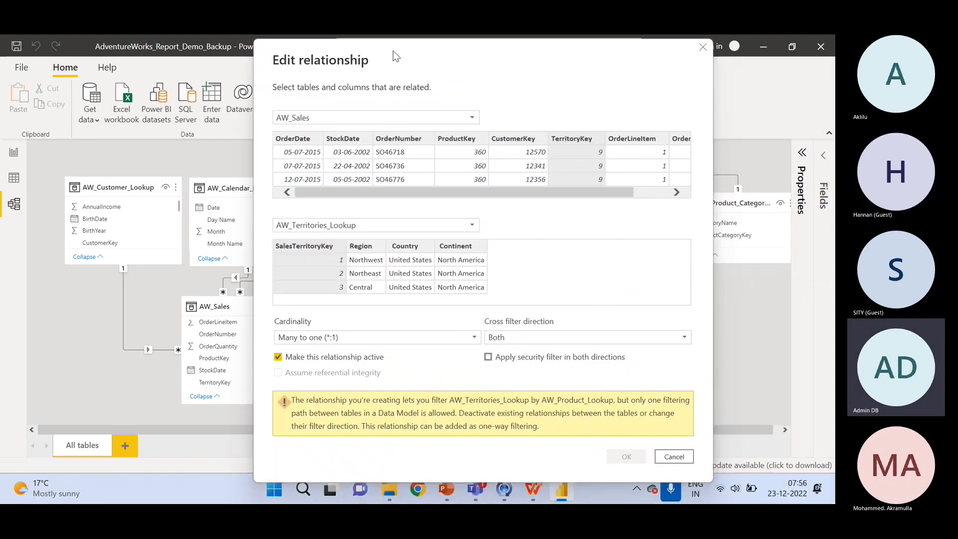
{"action": "left_click", "coordinate": [685, 458]}
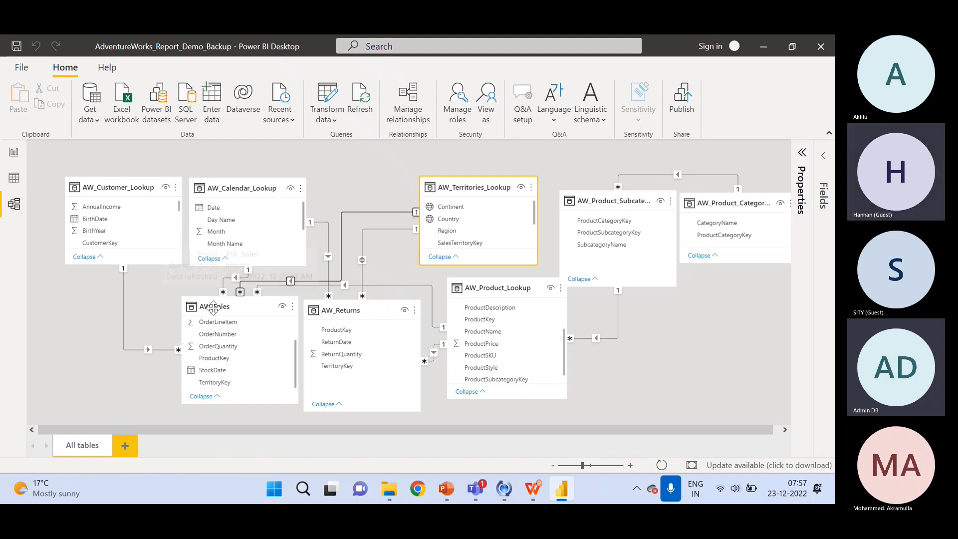
Step: Move AW_Sales farther from AW_Returns in the diagram and review the link between AW_Returns and AW_Territories_Lookup
{"action": "left_click_drag", "start_coordinate": [209, 307], "coordinate": [156, 311]}
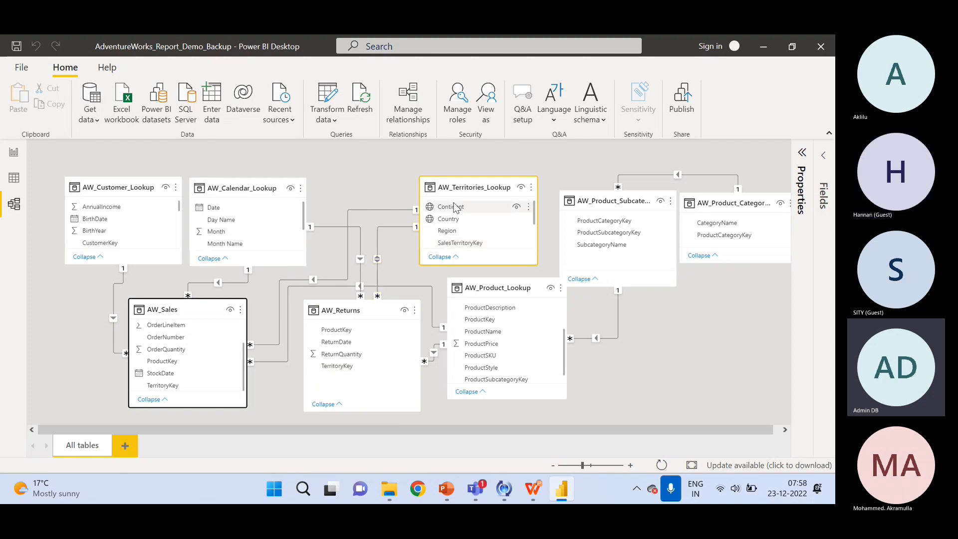
{"action": "left_click", "coordinate": [363, 311]}
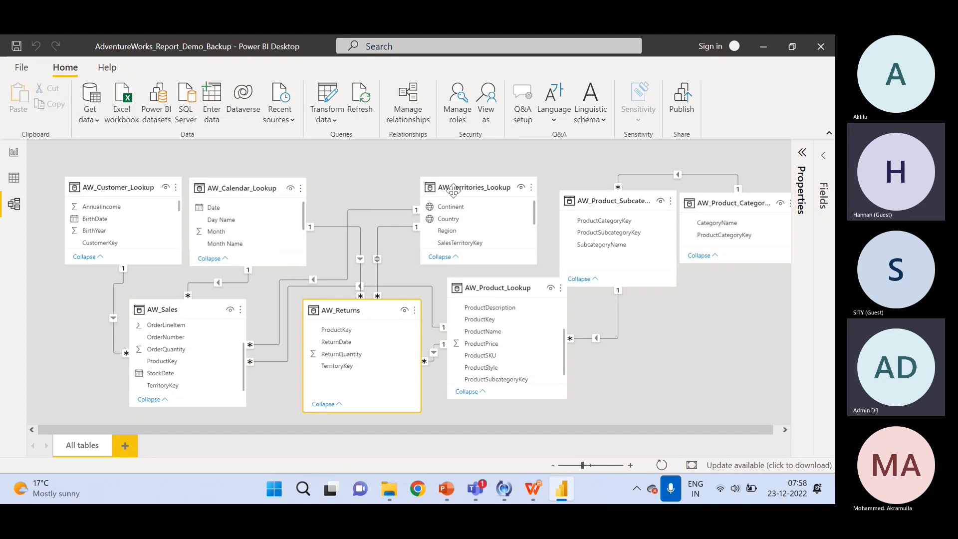
{"action": "mouse_move", "coordinate": [460, 190]}
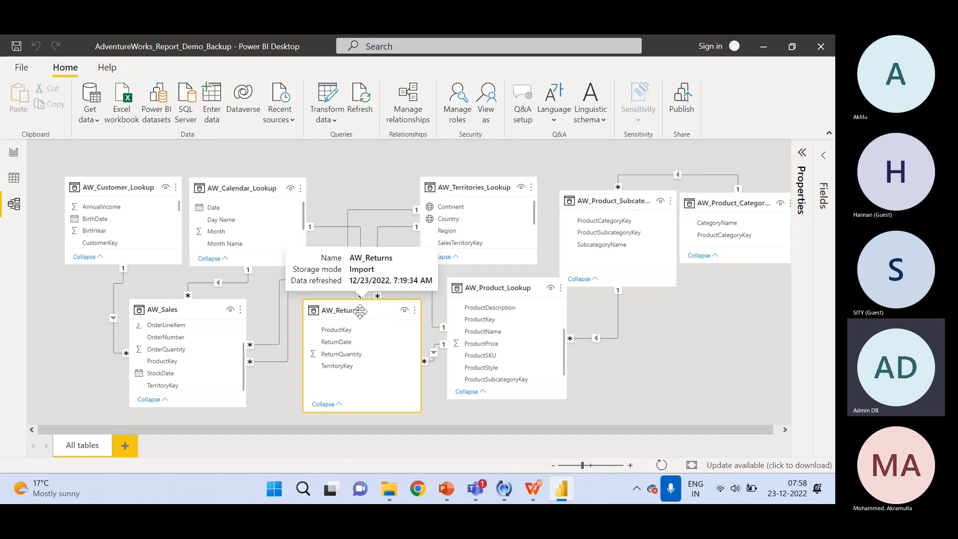
Step: Compare OrderQuantity and ReturnQuantity by TerritoryKey in the report table with the filter path from AW_Returns through AW_Territories_Lookup to AW_Sales
{"action": "left_click", "coordinate": [19, 153]}
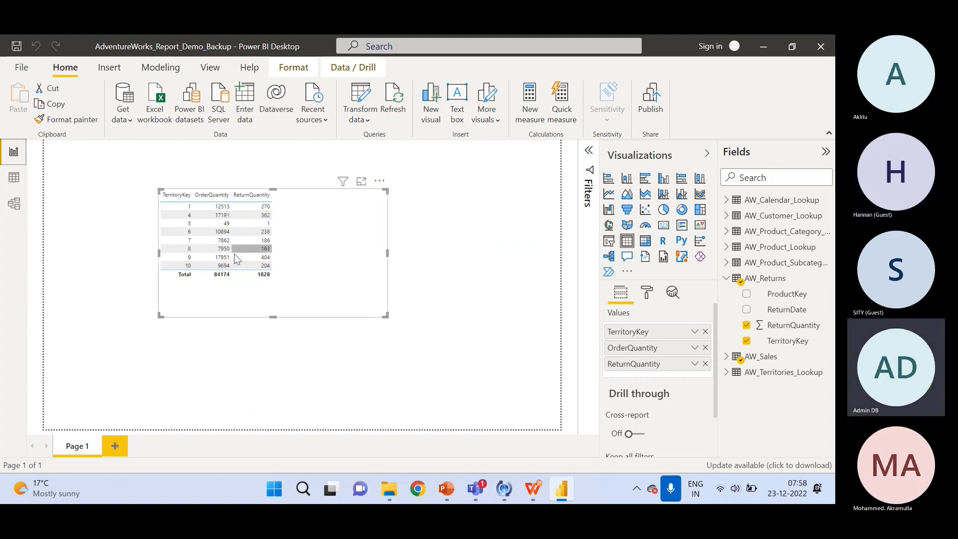
{"action": "left_click", "coordinate": [14, 204]}
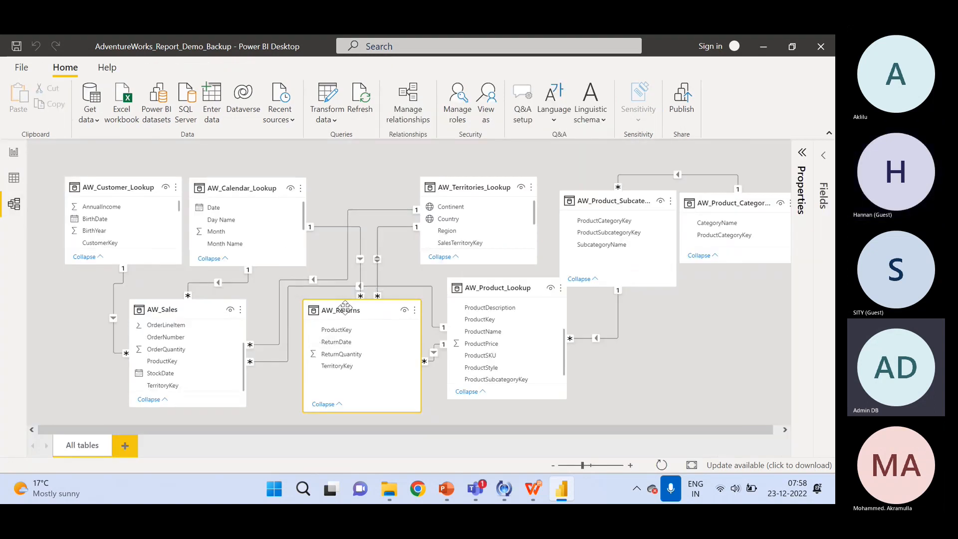
{"action": "left_click", "coordinate": [184, 311]}
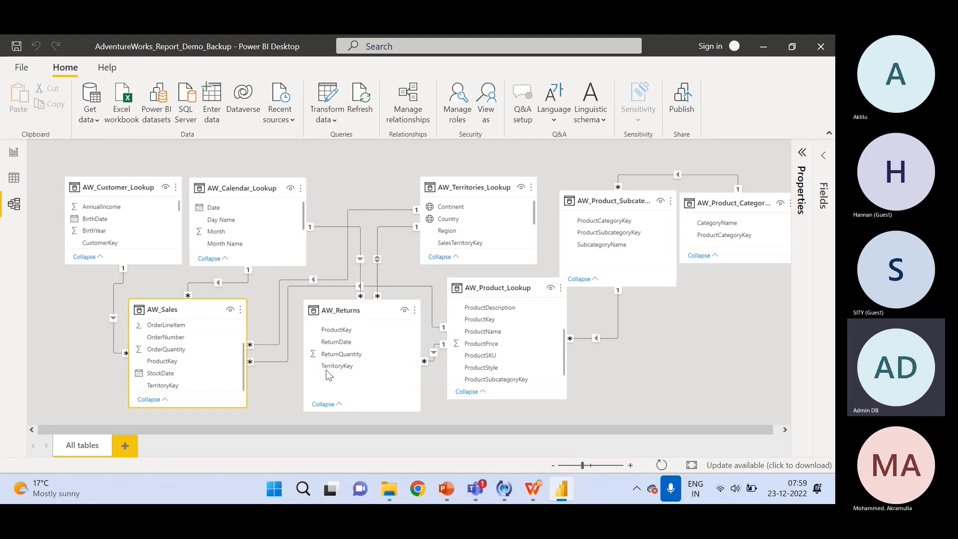
{"action": "left_click", "coordinate": [350, 310]}
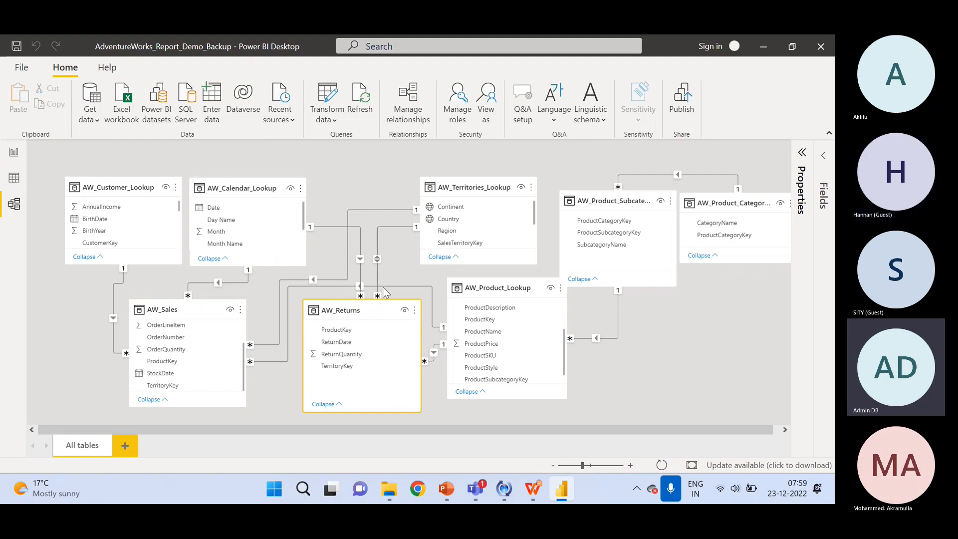
{"action": "left_click", "coordinate": [464, 188]}
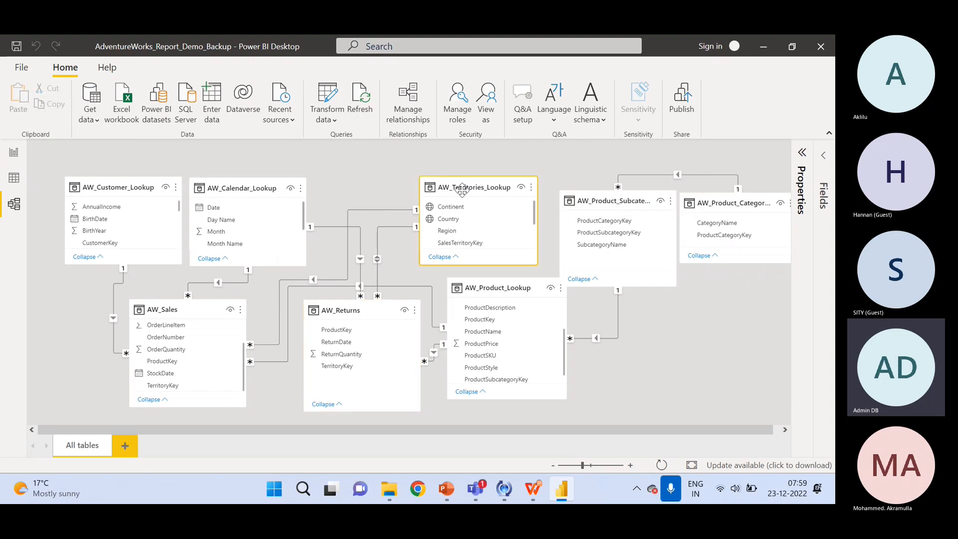
{"action": "left_click", "coordinate": [354, 311]}
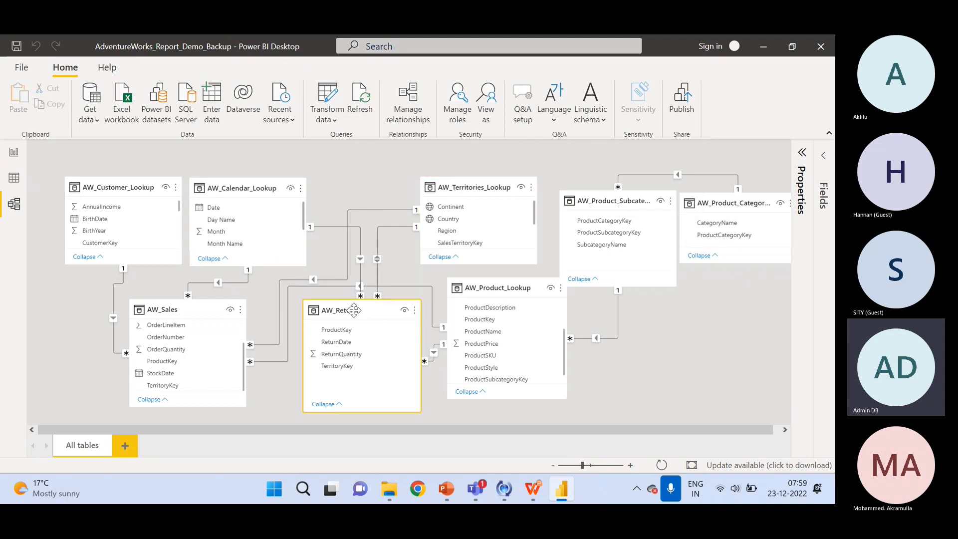
{"action": "left_click", "coordinate": [17, 155]}
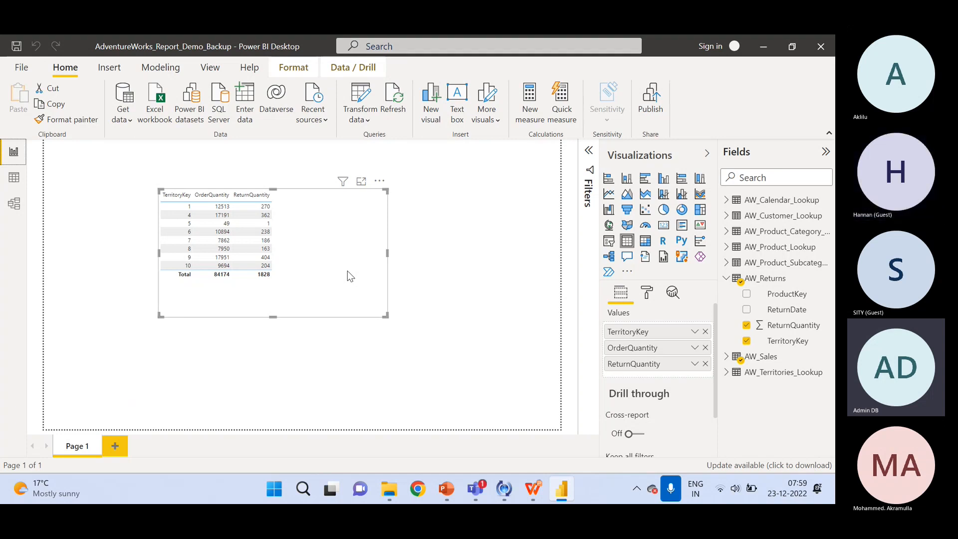
{"action": "left_click", "coordinate": [14, 204]}
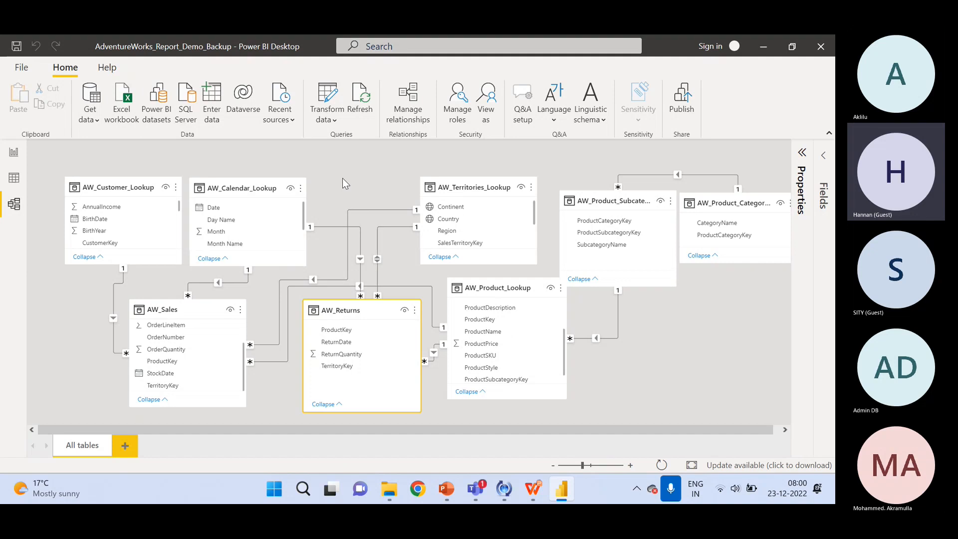
Step: Set the cross filter direction of the AW_Returns to AW_Territories_Lookup relationship to Single
{"action": "double_click", "coordinate": [379, 241]}
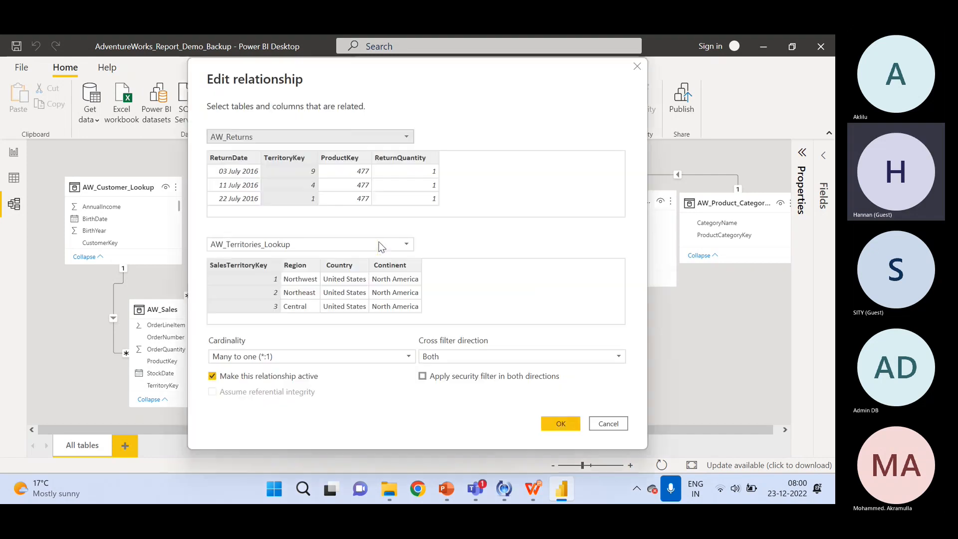
{"action": "left_click", "coordinate": [608, 423]}
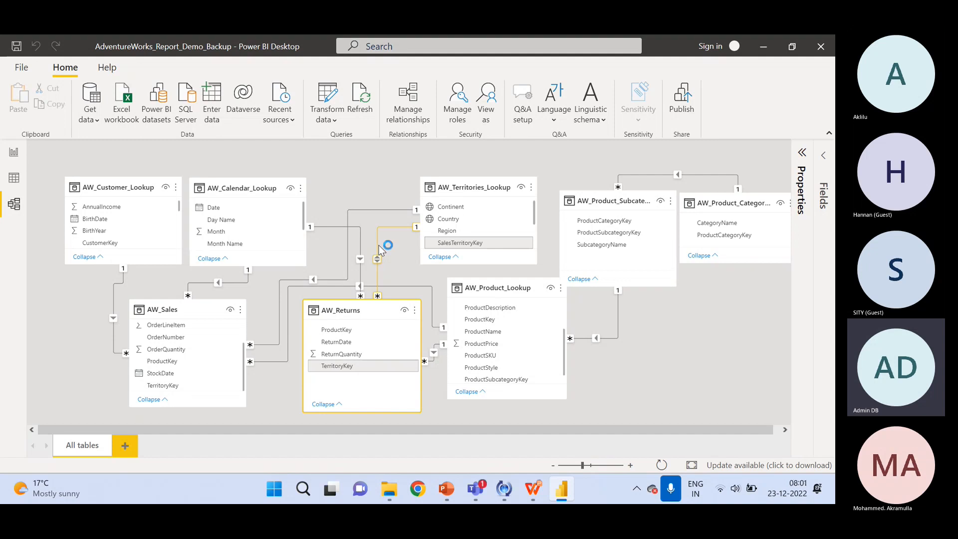
{"action": "left_click", "coordinate": [541, 355]}
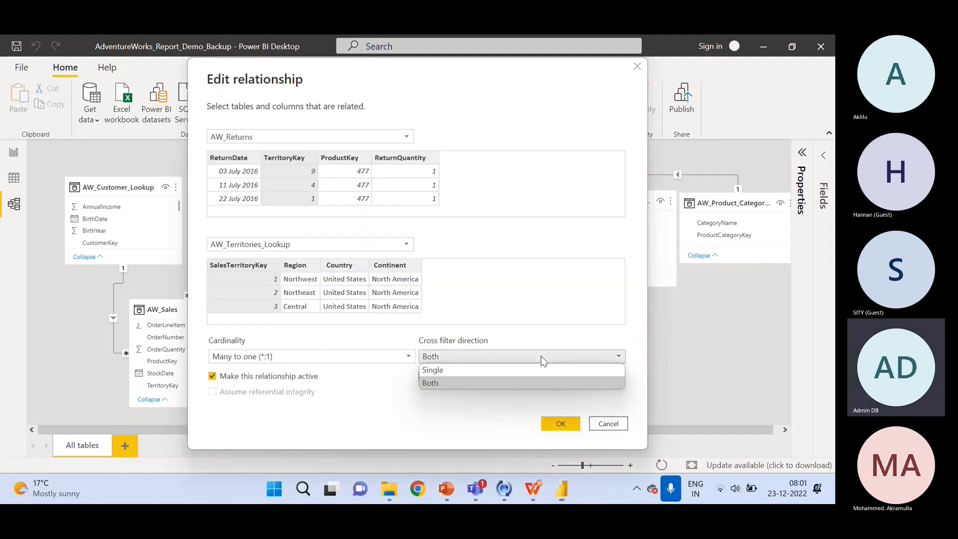
{"action": "left_click", "coordinate": [541, 370]}
{"action": "left_click", "coordinate": [557, 424]}
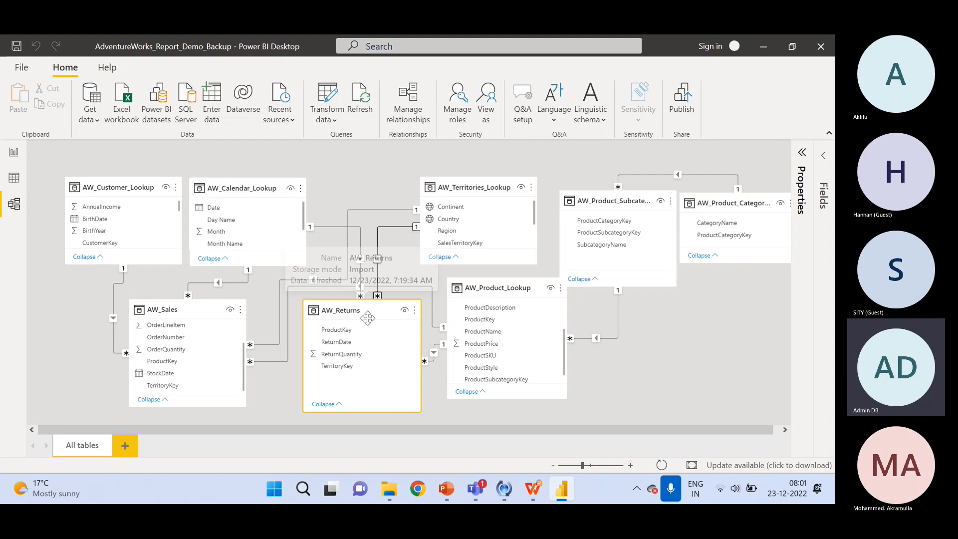
Step: Rearrange the model diagram so AW_Returns sits beside AW_Sales with AW_Territories_Lookup above it
{"action": "left_click_drag", "start_coordinate": [368, 318], "coordinate": [365, 337]}
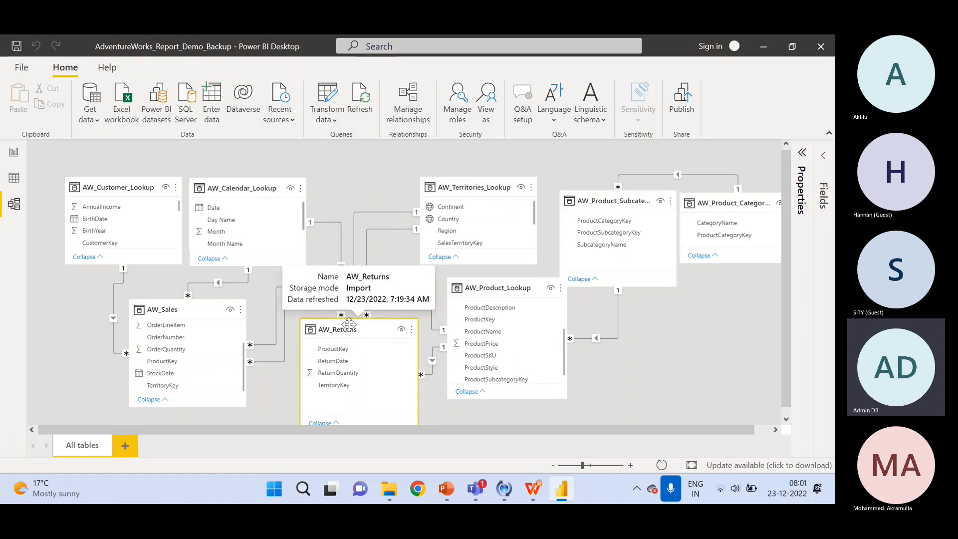
{"action": "left_click_drag", "start_coordinate": [352, 327], "coordinate": [382, 166]}
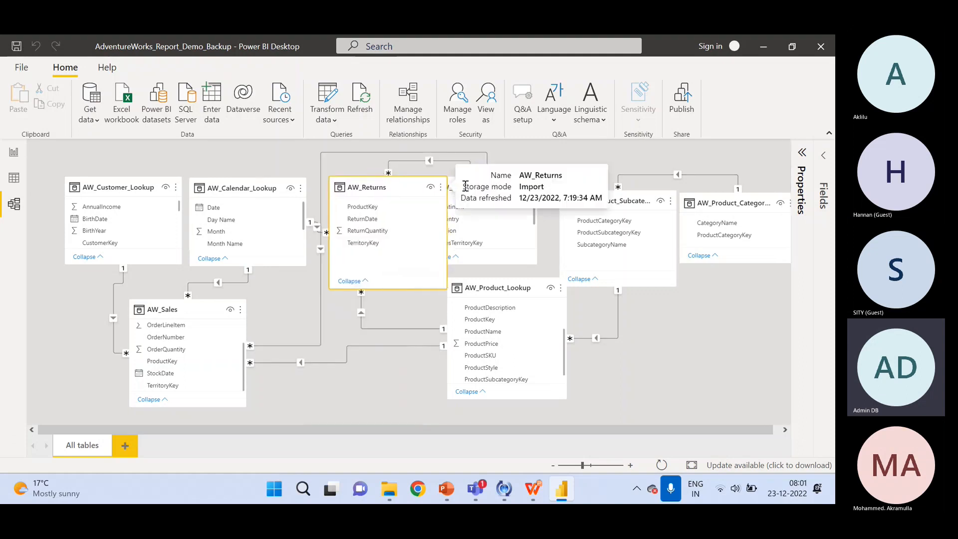
{"action": "left_click_drag", "start_coordinate": [450, 191], "coordinate": [362, 358]}
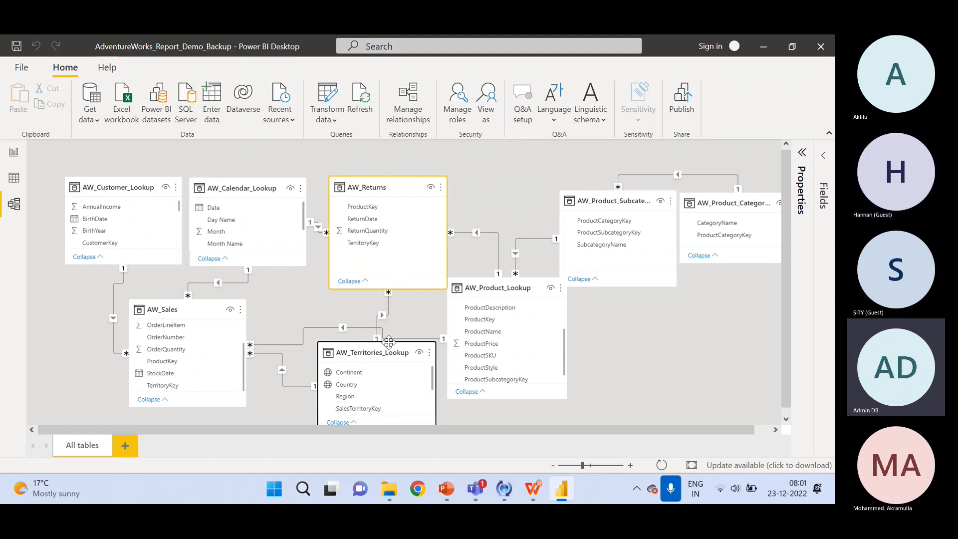
{"action": "left_click_drag", "start_coordinate": [389, 187], "coordinate": [331, 325]}
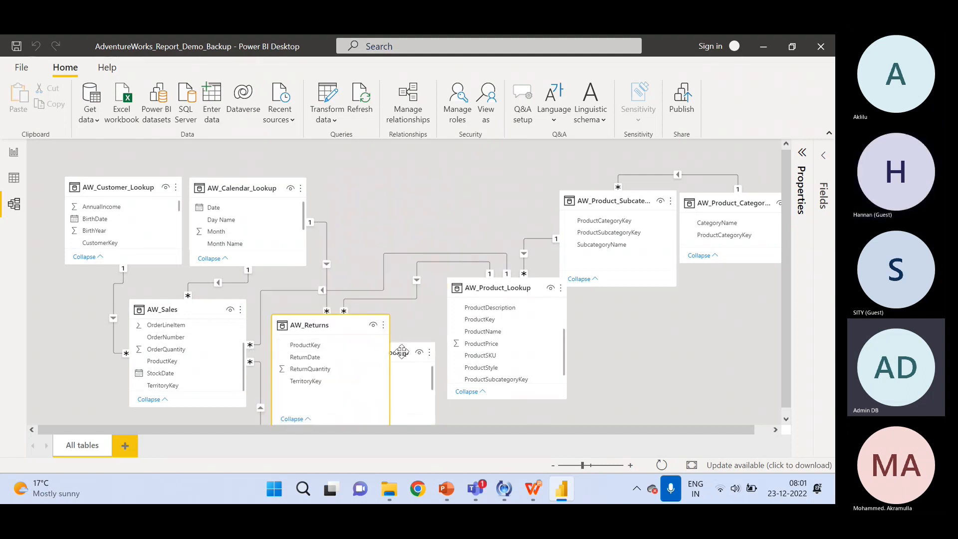
{"action": "left_click_drag", "start_coordinate": [401, 352], "coordinate": [460, 187]}
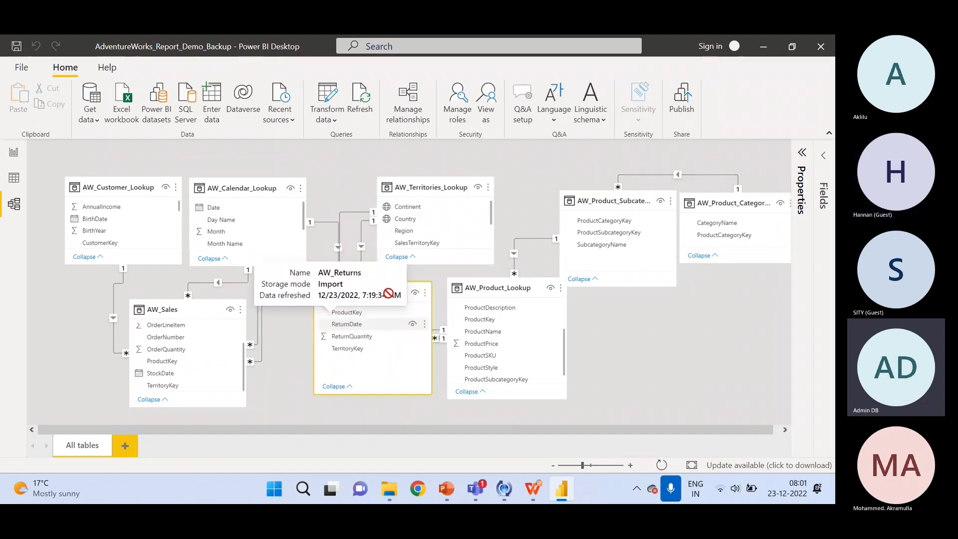
{"action": "left_click_drag", "start_coordinate": [348, 326], "coordinate": [359, 312]}
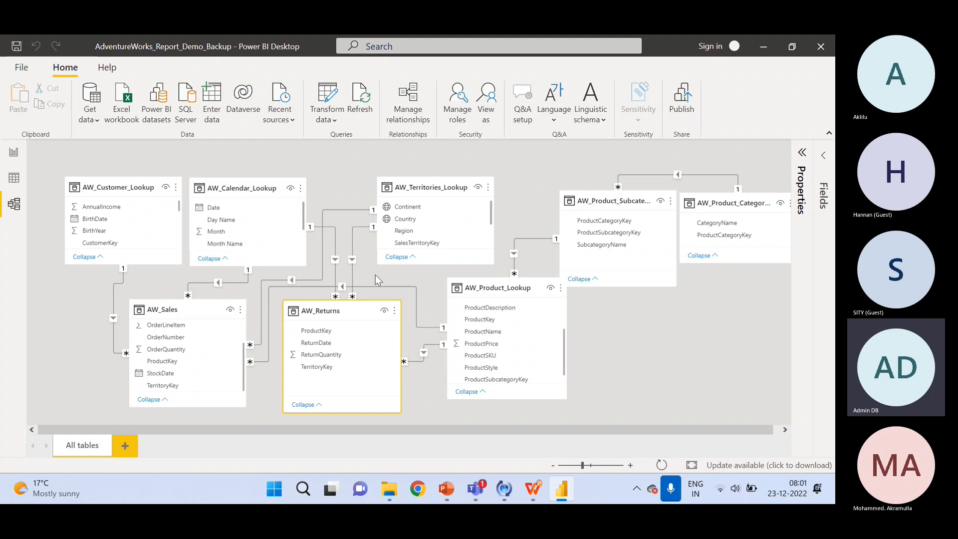
{"action": "left_click", "coordinate": [414, 190]}
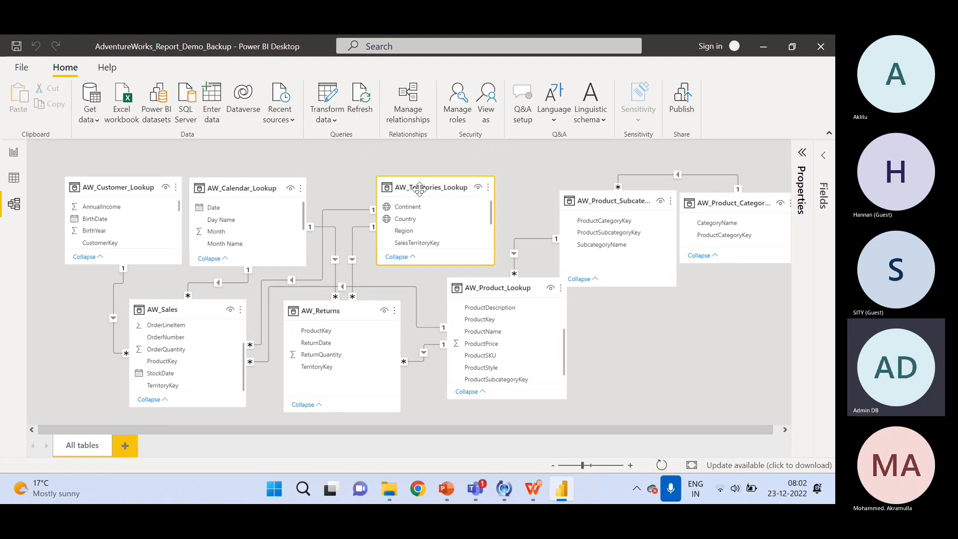
{"action": "left_click", "coordinate": [334, 311]}
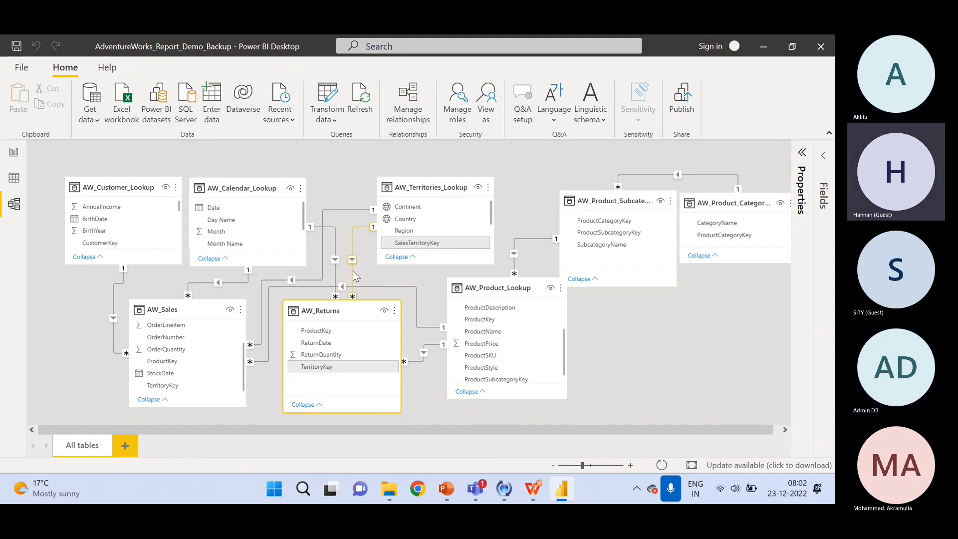
Step: Reposition AW_Product_Lookup and the product subcategory and category tables so all of them fit in the diagram
{"action": "left_click_drag", "start_coordinate": [486, 293], "coordinate": [472, 311]}
{"action": "left_click_drag", "start_coordinate": [580, 201], "coordinate": [549, 193]}
{"action": "left_click_drag", "start_coordinate": [707, 199], "coordinate": [684, 186]}
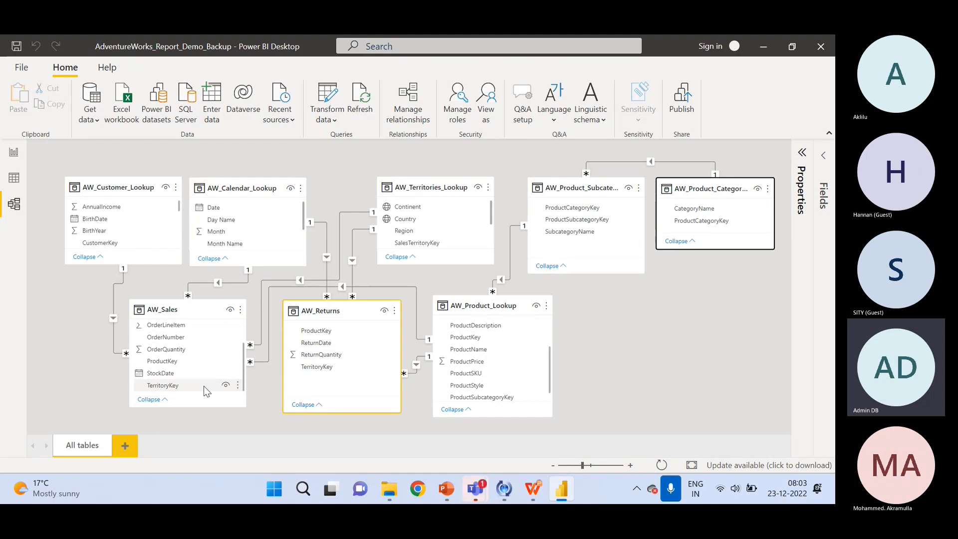
Step: Preview a direct TerritoryKey relationship from AW_Sales to AW_Returns, discard it, and review how AW_Territories_Lookup links to both tables
{"action": "left_click_drag", "start_coordinate": [203, 386], "coordinate": [312, 368]}
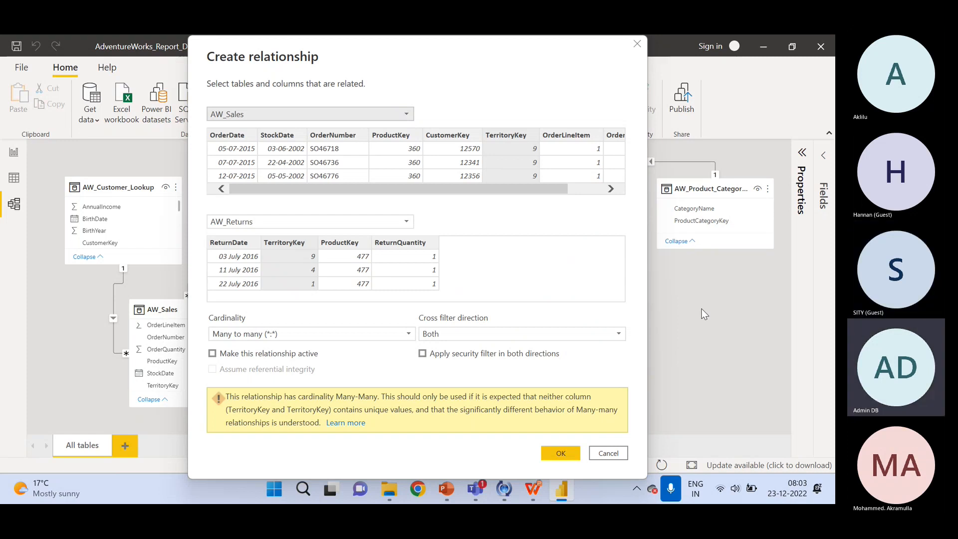
{"action": "left_click", "coordinate": [608, 453]}
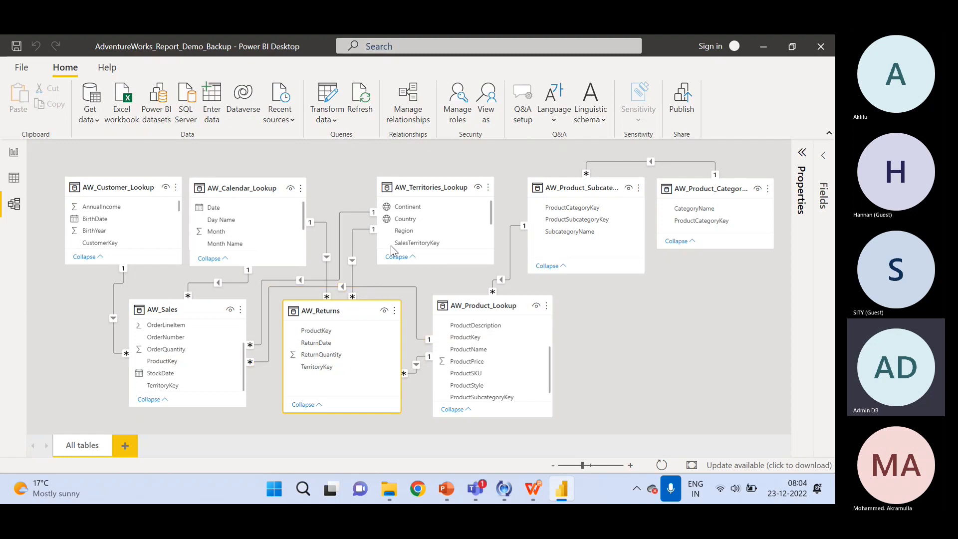
{"action": "left_click", "coordinate": [405, 186]}
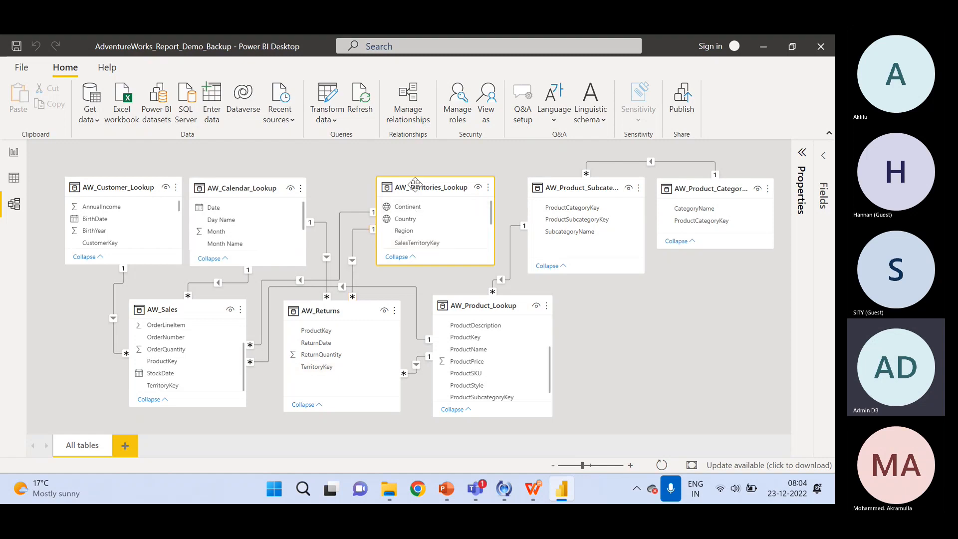
{"action": "mouse_move", "coordinate": [438, 193]}
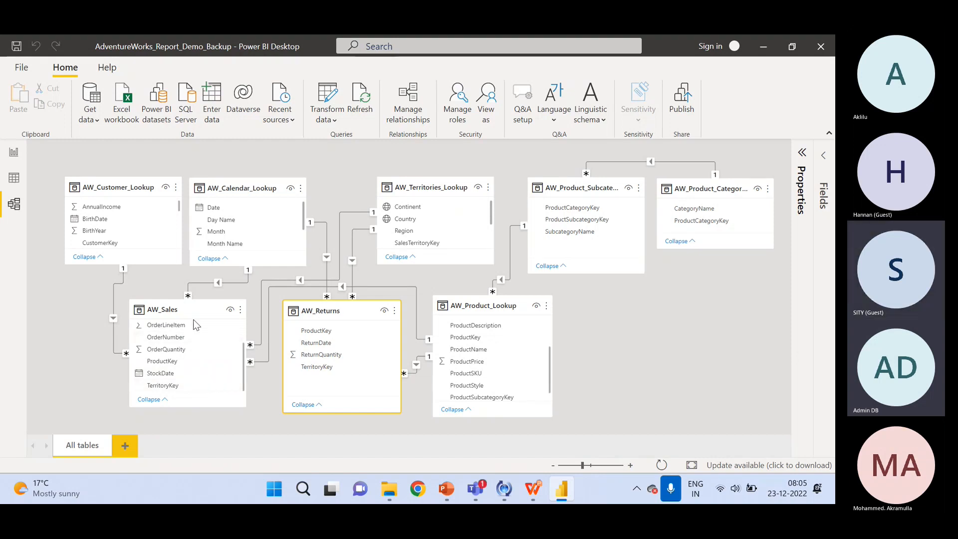
{"action": "mouse_move", "coordinate": [191, 315]}
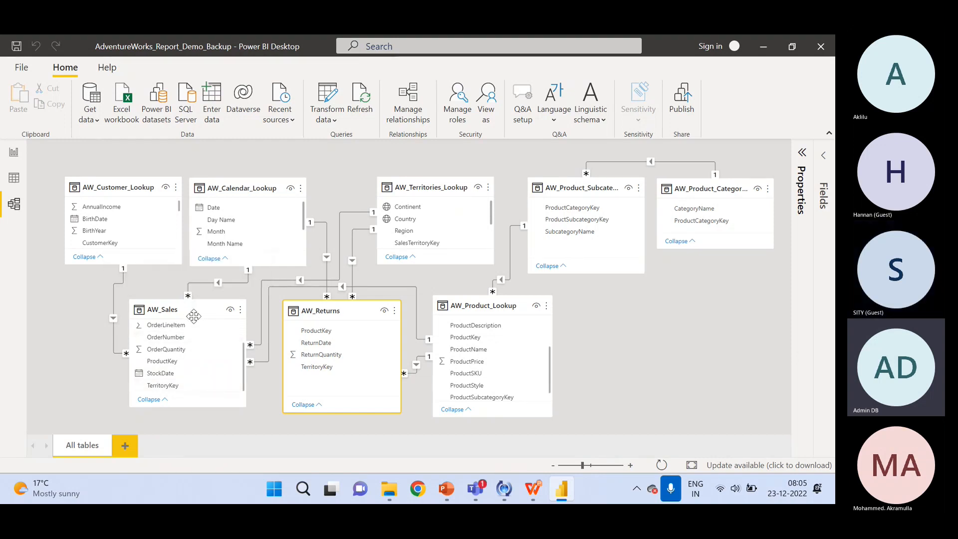
{"action": "mouse_move", "coordinate": [343, 311]}
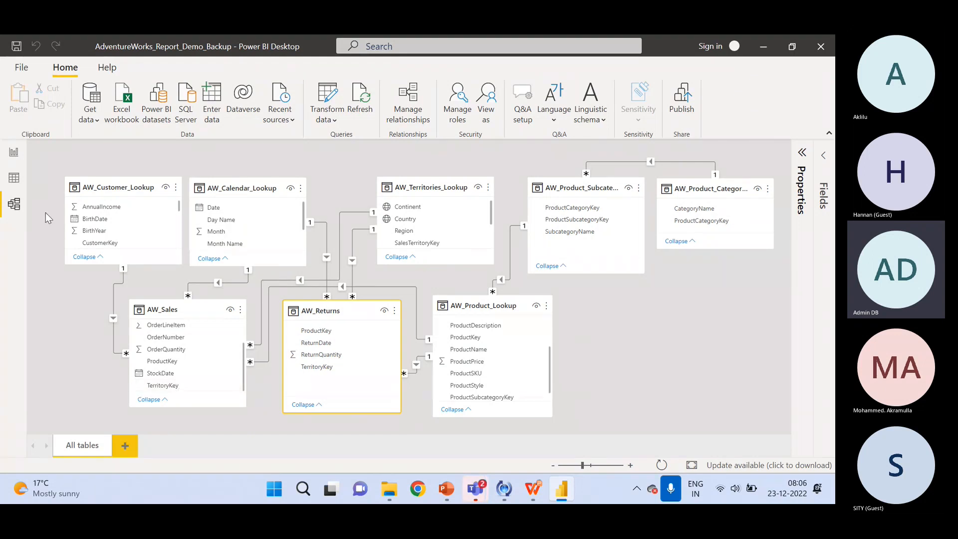
Step: Examine the TerritoryKey values in the data of AW_Sales and AW_Returns
{"action": "left_click", "coordinate": [12, 180]}
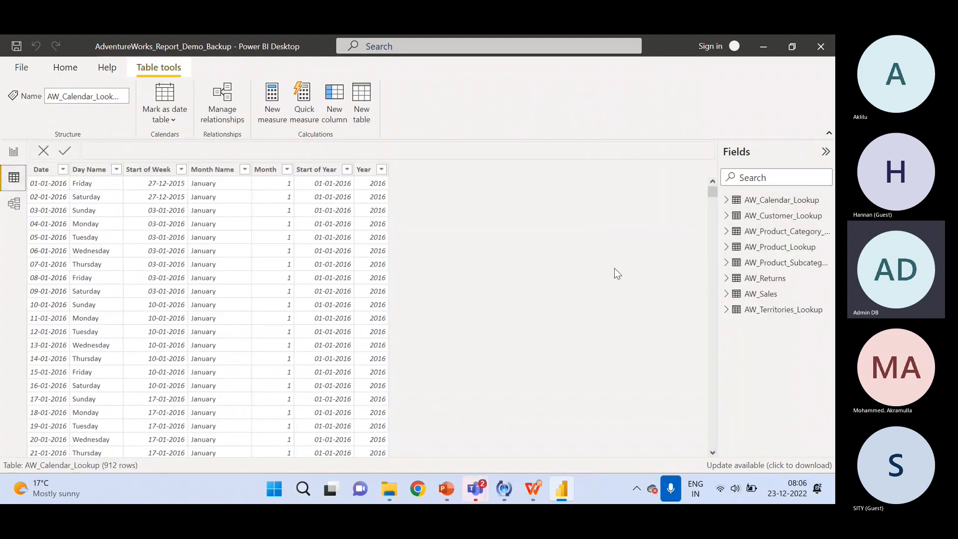
{"action": "left_click", "coordinate": [766, 294]}
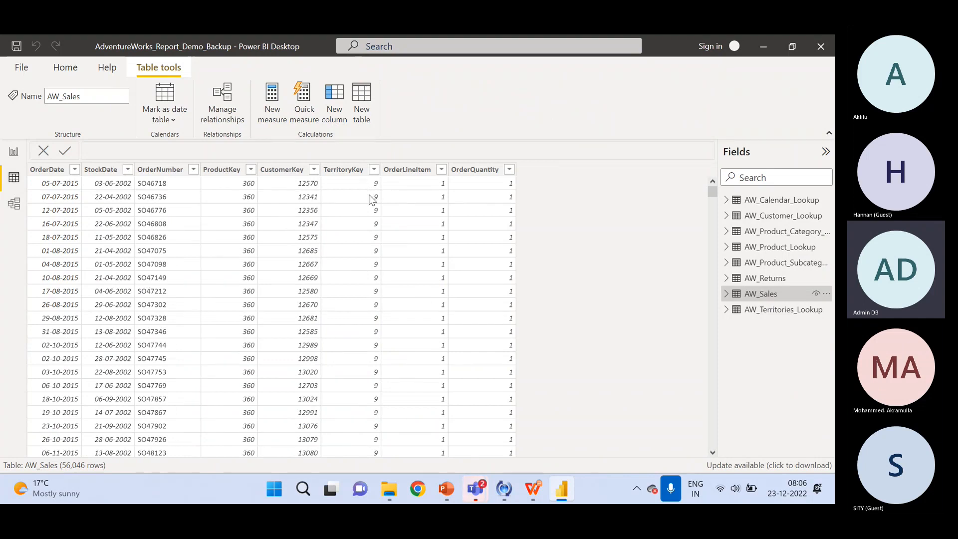
{"action": "left_click", "coordinate": [756, 282]}
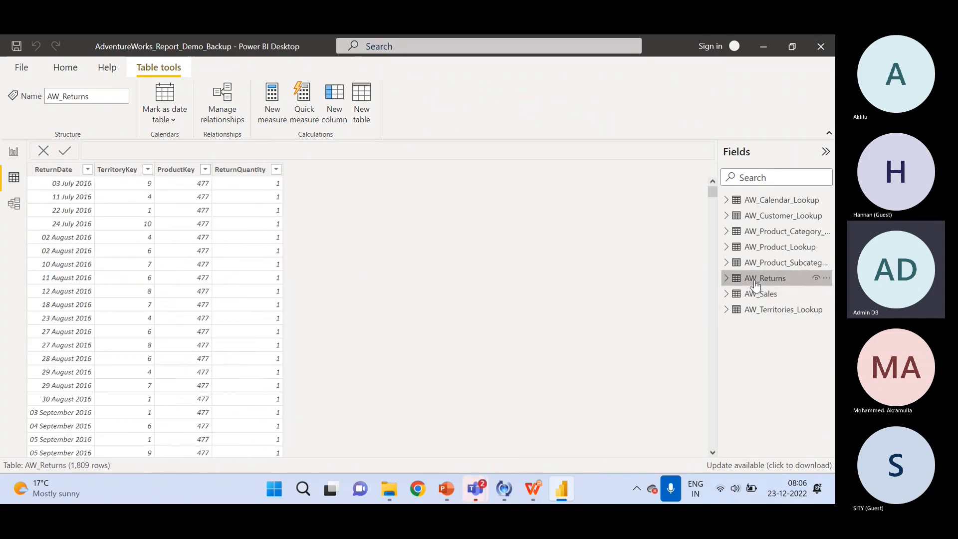
Step: Filter AW_Returns to TerritoryKey 9 to inspect its rows, and clear all filters
{"action": "left_click", "coordinate": [148, 169]}
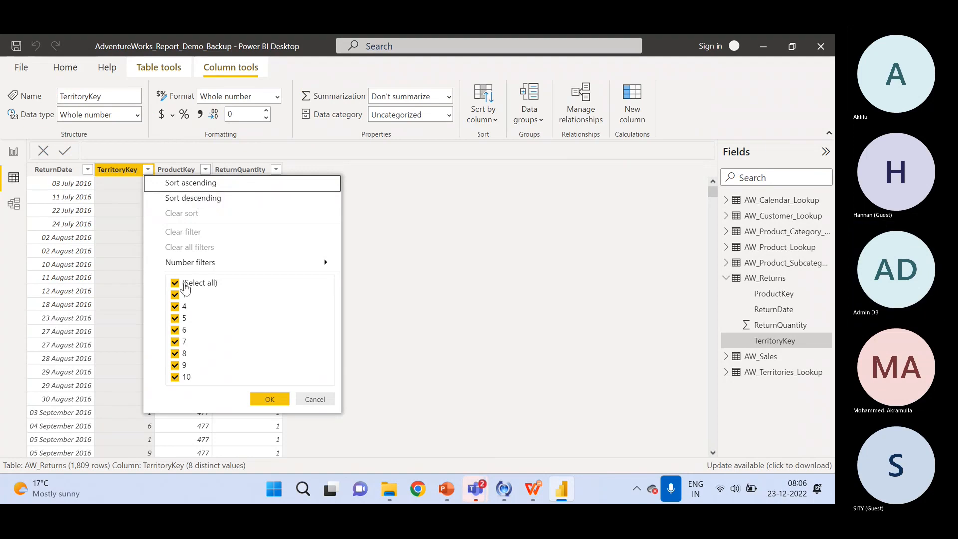
{"action": "left_click", "coordinate": [175, 283]}
{"action": "left_click", "coordinate": [175, 365]}
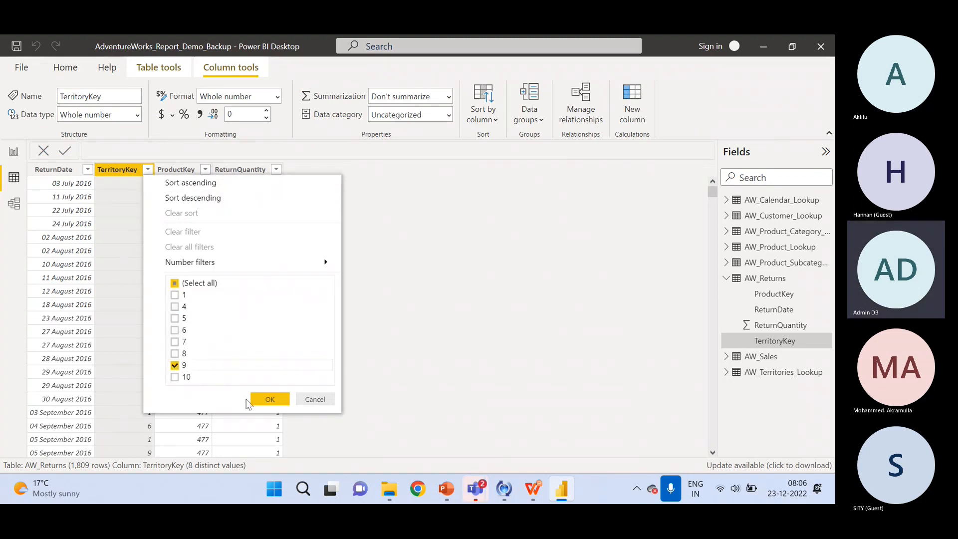
{"action": "left_click", "coordinate": [270, 399]}
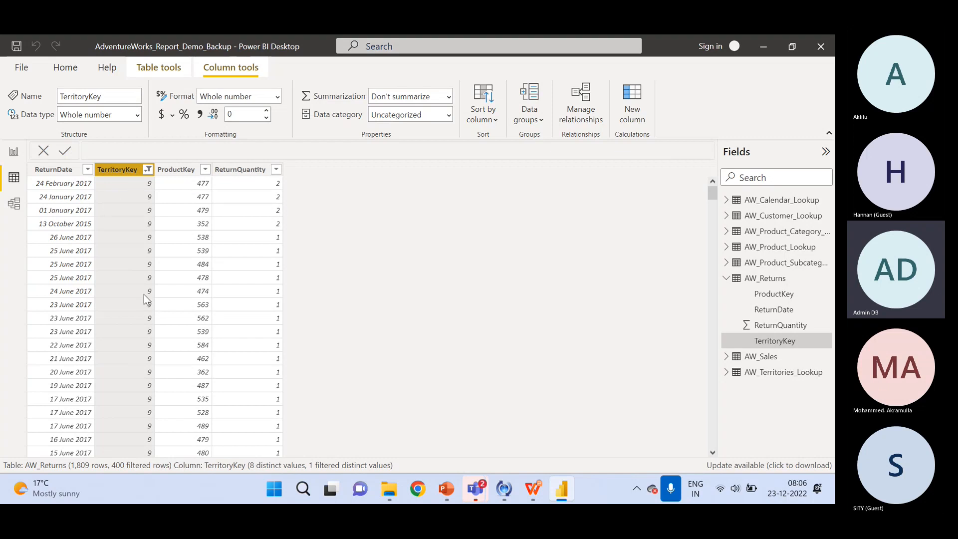
{"action": "left_click", "coordinate": [148, 170]}
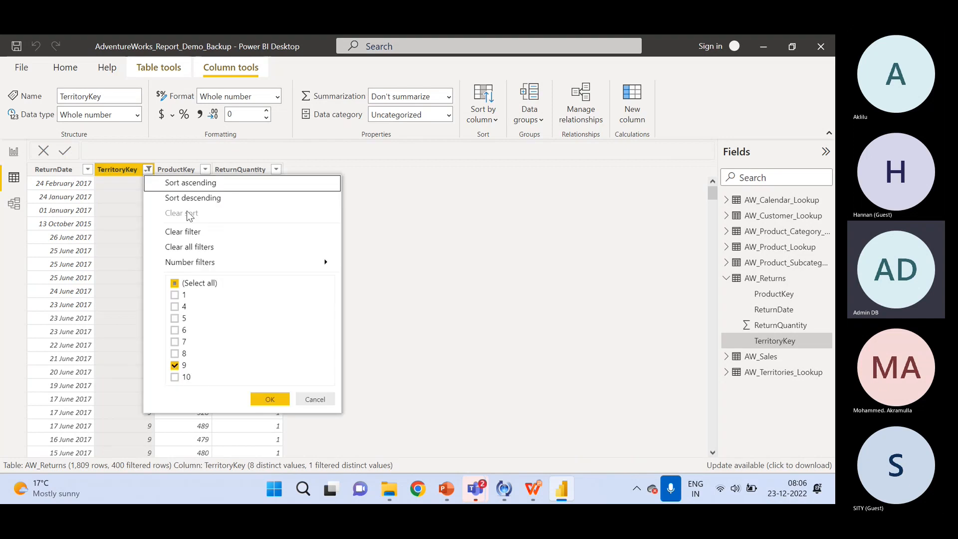
{"action": "left_click", "coordinate": [191, 249]}
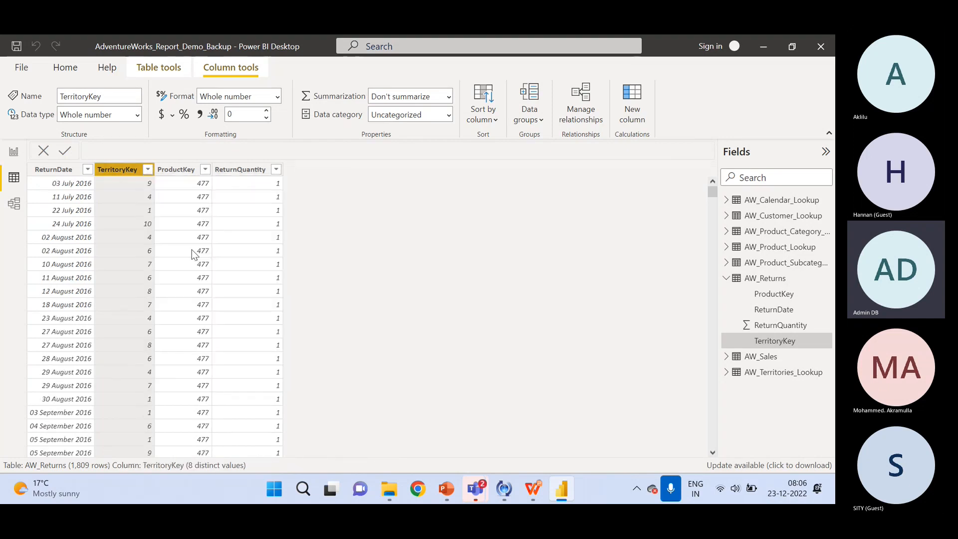
Step: Back in the model diagram, examine the proposed many-to-many settings for linking AW_Sales and AW_Returns on TerritoryKey, and close them without creating the relationship
{"action": "left_click", "coordinate": [14, 203]}
{"action": "left_click", "coordinate": [177, 310]}
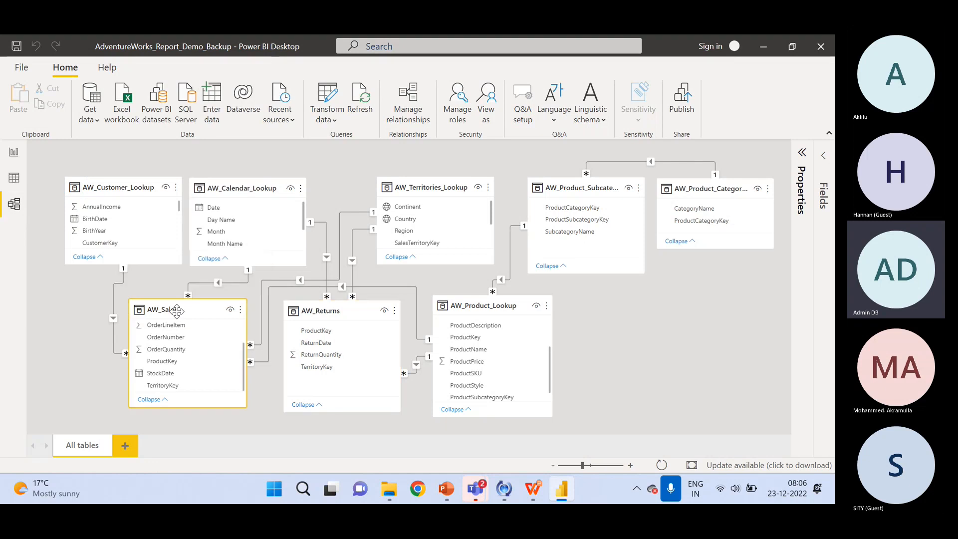
{"action": "left_click", "coordinate": [326, 309]}
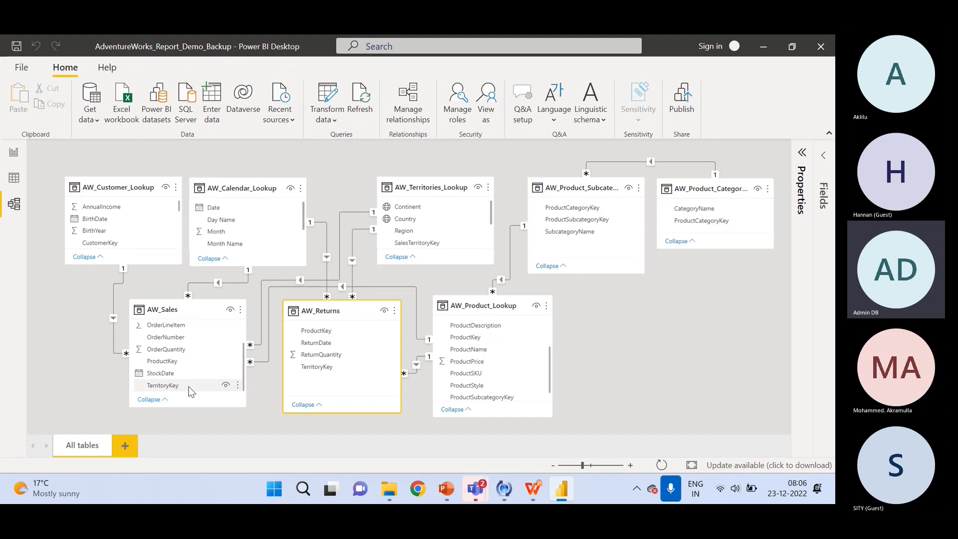
{"action": "left_click_drag", "start_coordinate": [188, 387], "coordinate": [327, 367]}
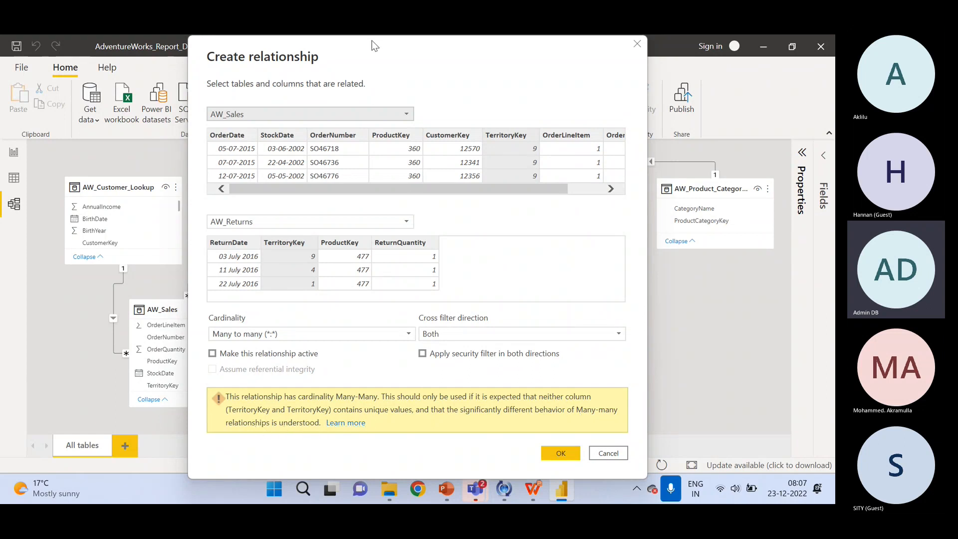
{"action": "left_click_drag", "start_coordinate": [372, 43], "coordinate": [594, 38]}
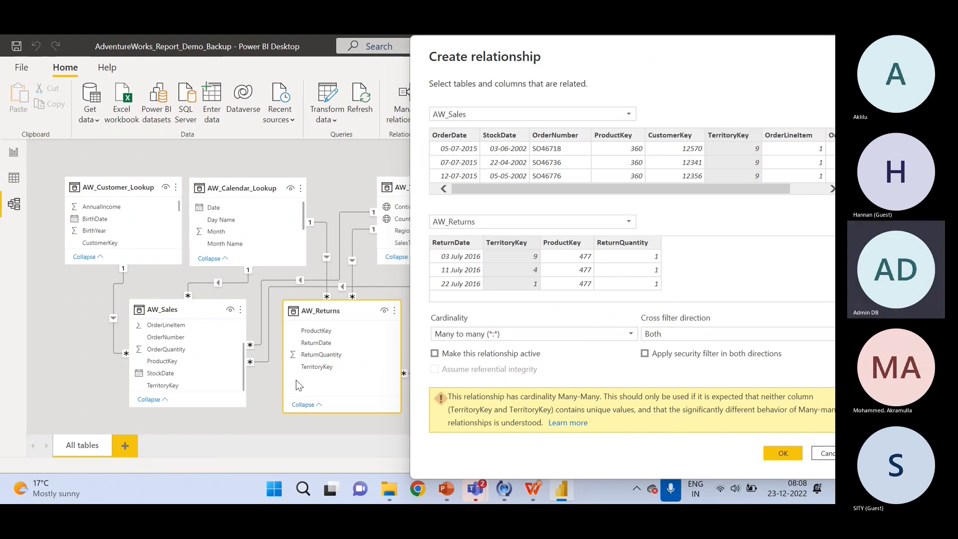
{"action": "left_click_drag", "start_coordinate": [610, 55], "coordinate": [514, 60]}
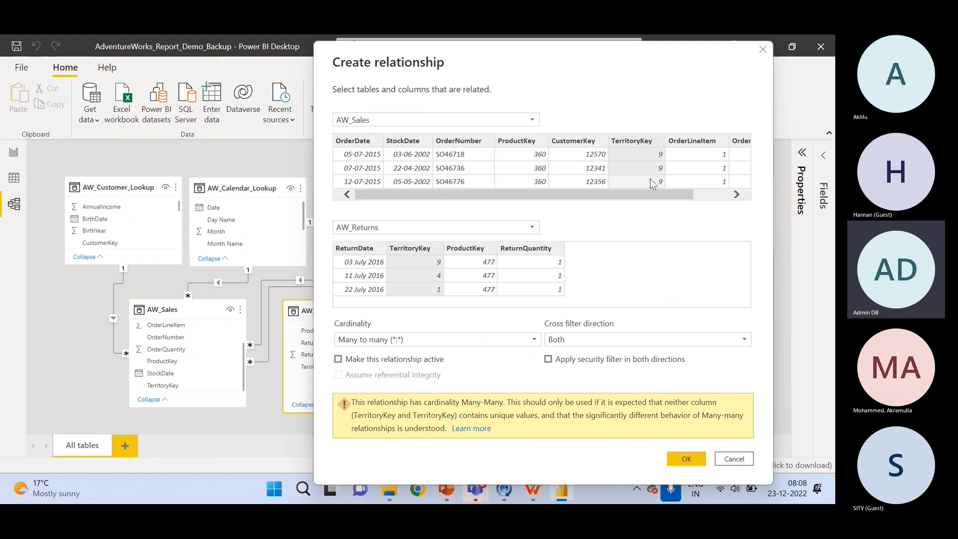
{"action": "left_click", "coordinate": [763, 49]}
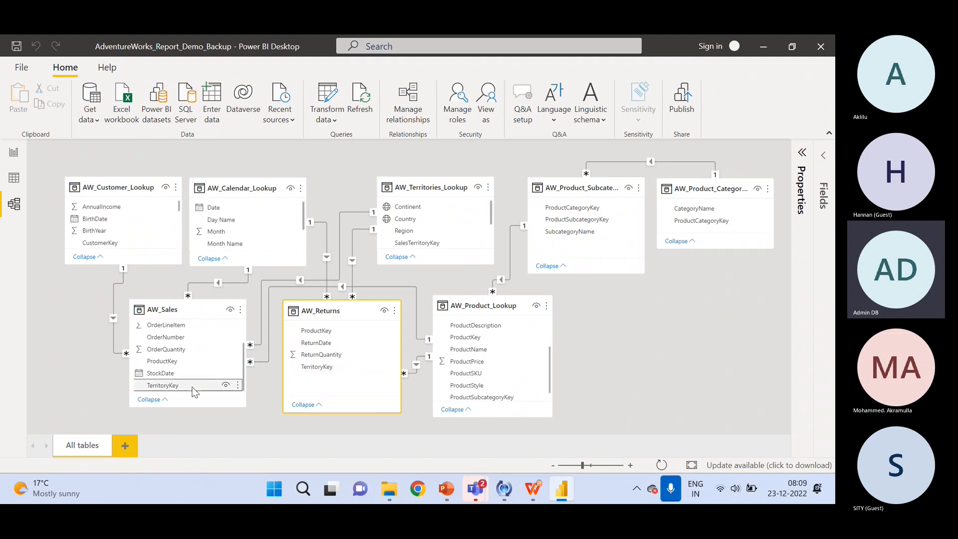
{"action": "left_click", "coordinate": [313, 372]}
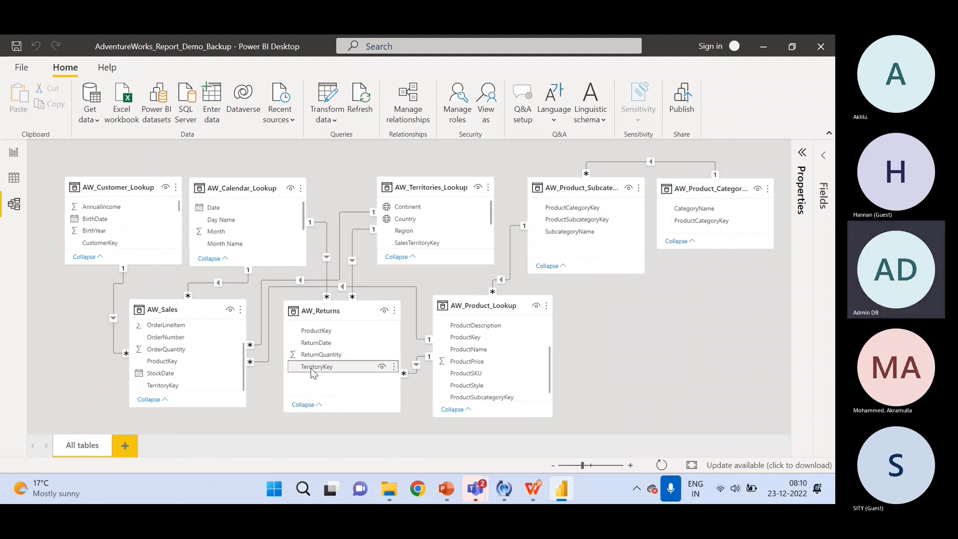
{"action": "mouse_move", "coordinate": [176, 310]}
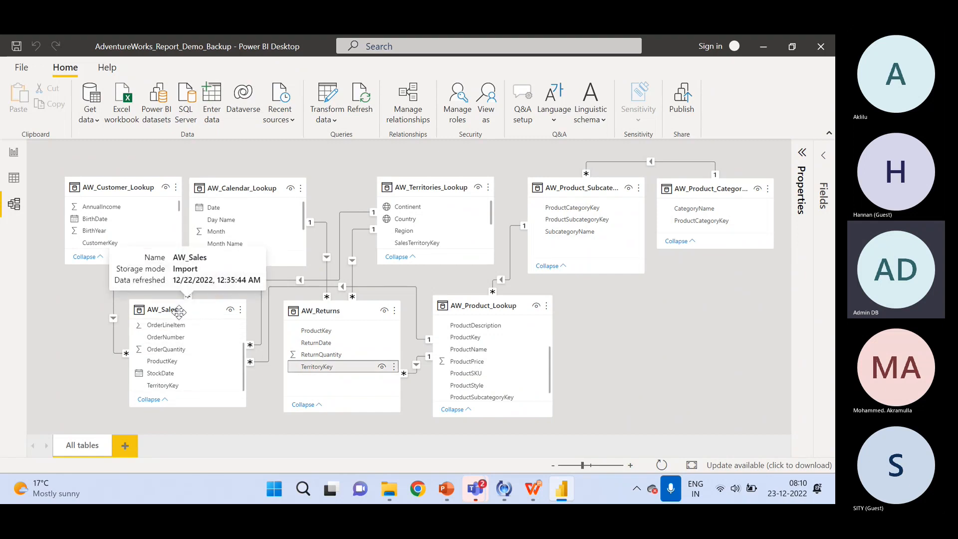
Step: Examine how AW_Territories_Lookup and AW_Customer_Lookup connect to AW_Sales and AW_Returns in the model diagram
{"action": "mouse_move", "coordinate": [304, 310]}
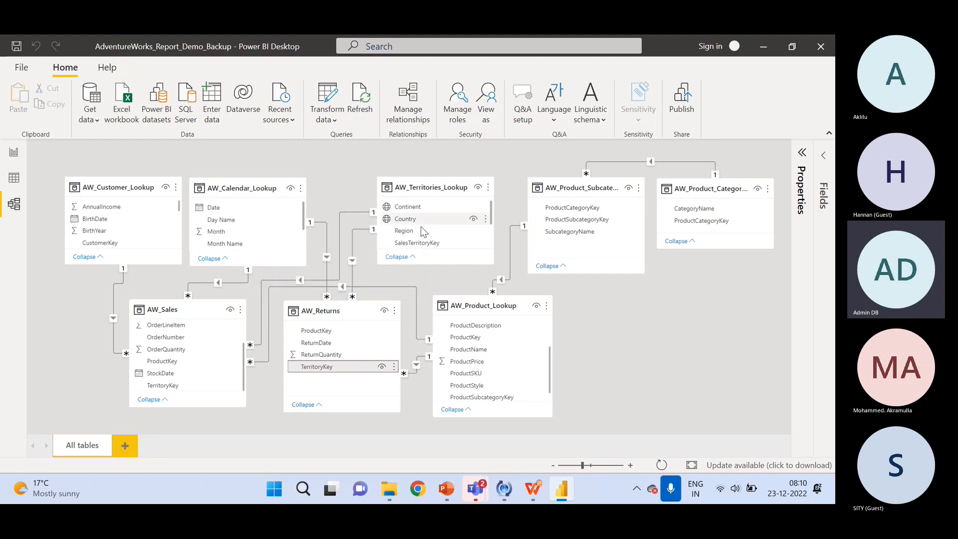
{"action": "left_click", "coordinate": [421, 184]}
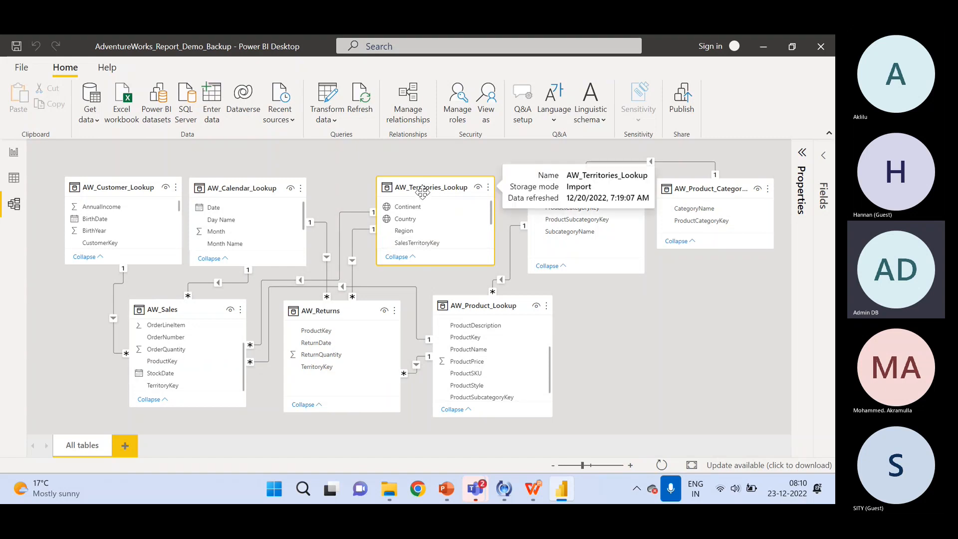
{"action": "left_click", "coordinate": [338, 315]}
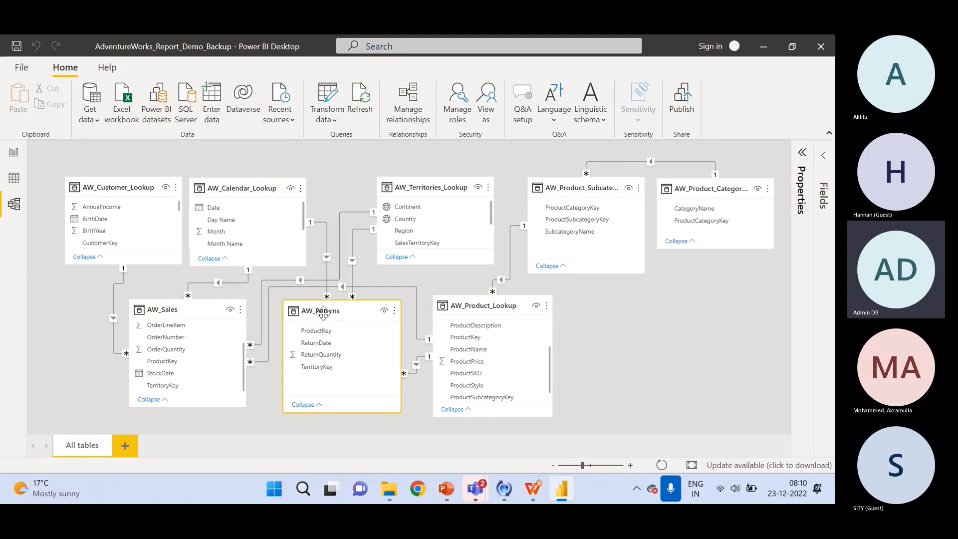
{"action": "left_click", "coordinate": [160, 307]}
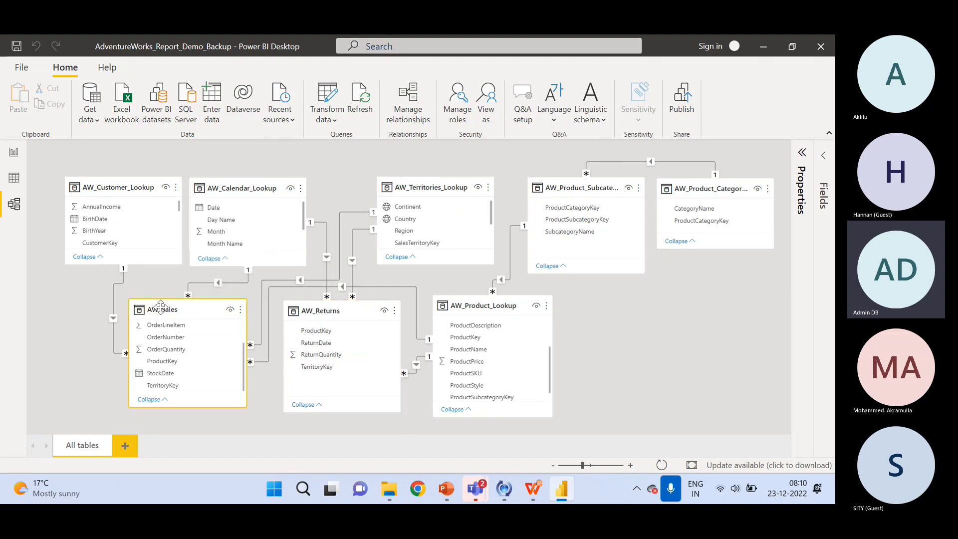
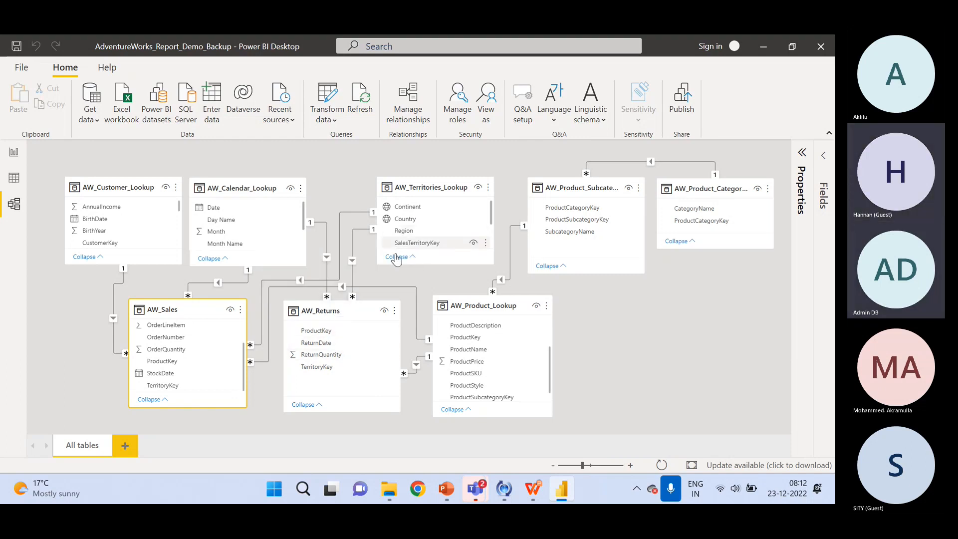
{"action": "left_click", "coordinate": [363, 310]}
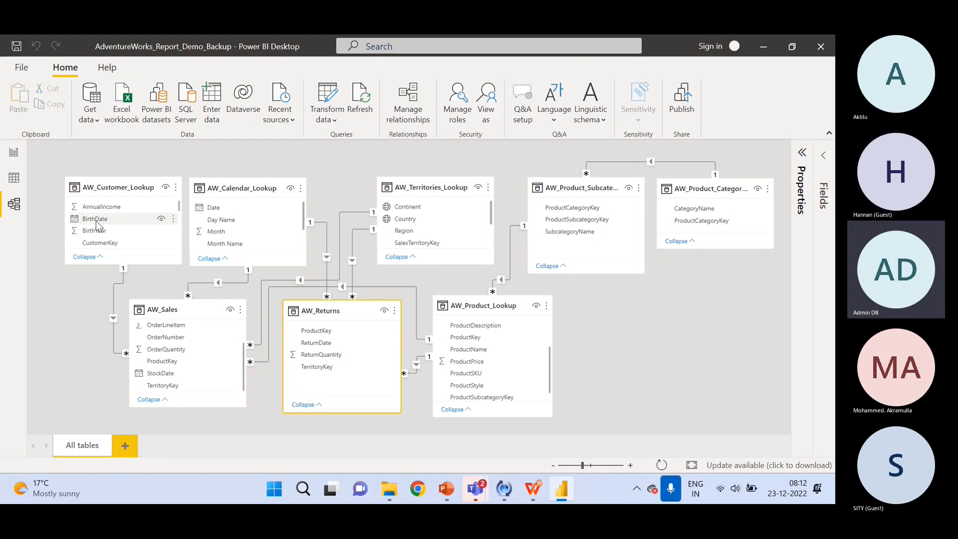
{"action": "left_click", "coordinate": [100, 183]}
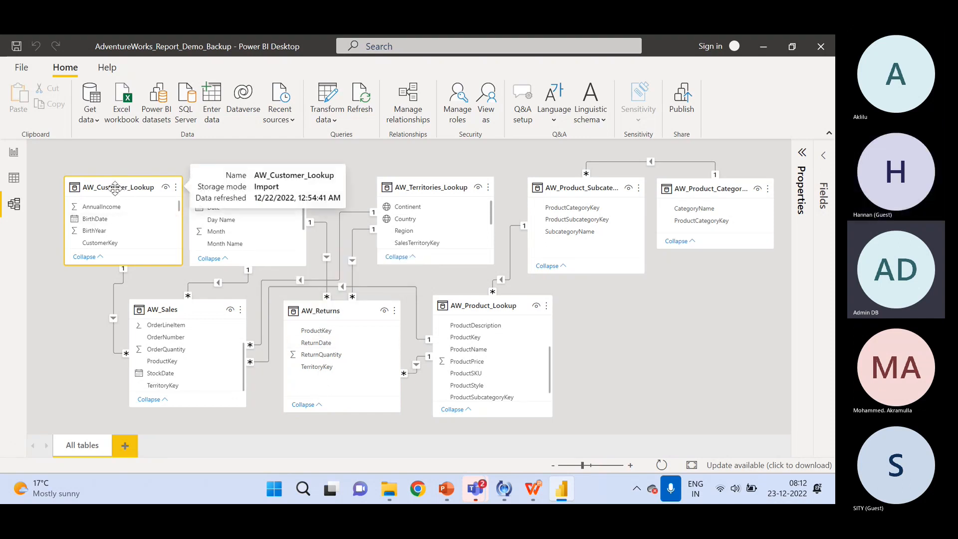
{"action": "left_click", "coordinate": [333, 311]}
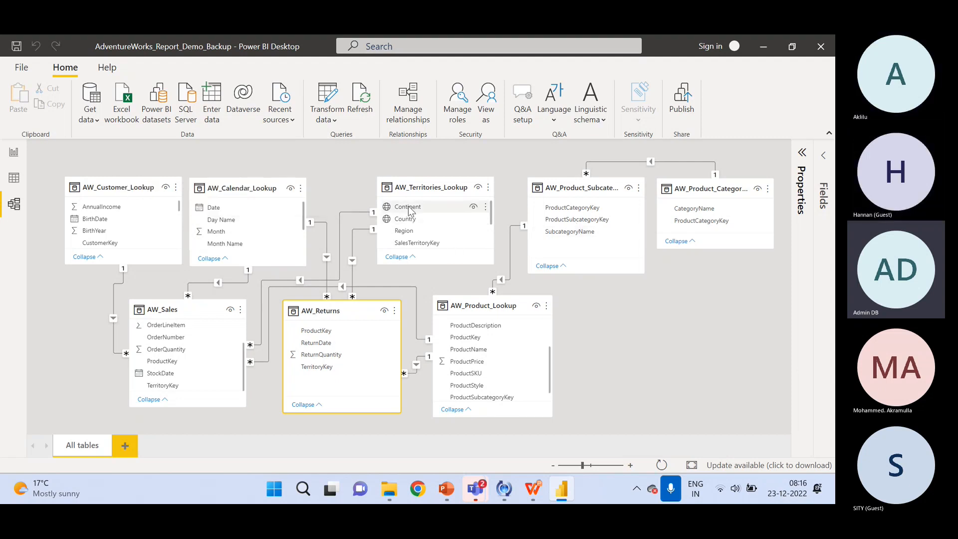
Step: Rearrange the lookup tables in the diagram, placing AW_Territories_Lookup beside AW_Calendar_Lookup and spacing out the three product tables
{"action": "left_click_drag", "start_coordinate": [407, 187], "coordinate": [349, 186]}
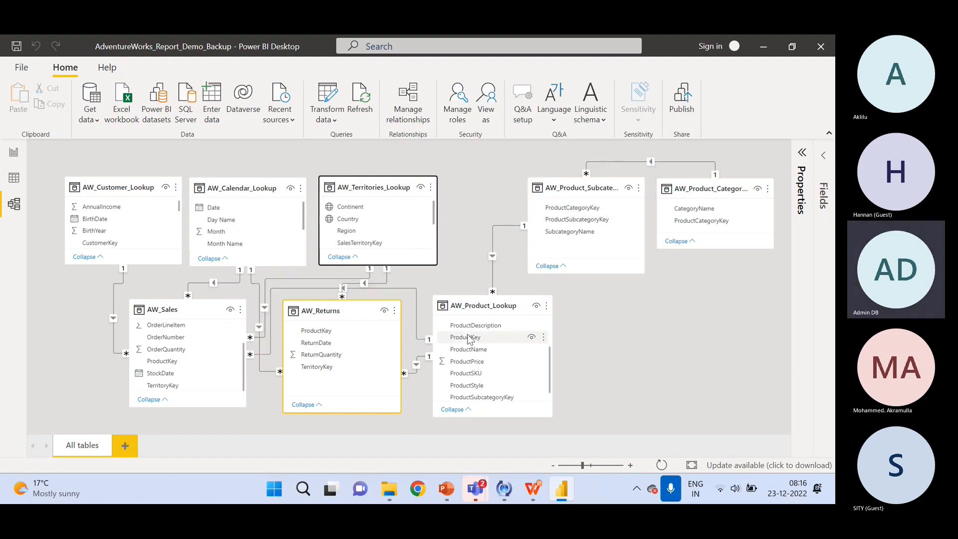
{"action": "left_click_drag", "start_coordinate": [473, 306], "coordinate": [474, 251]}
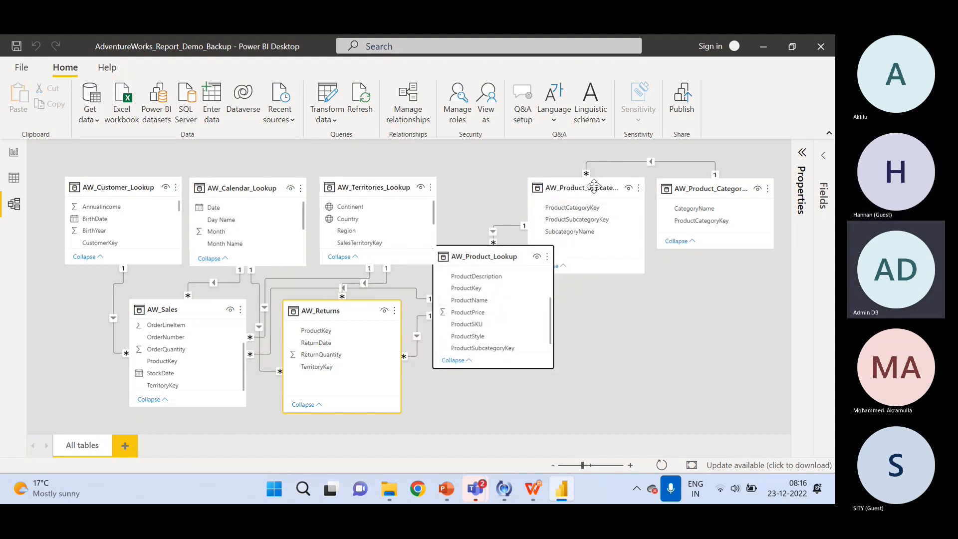
{"action": "left_click_drag", "start_coordinate": [587, 188], "coordinate": [605, 190]}
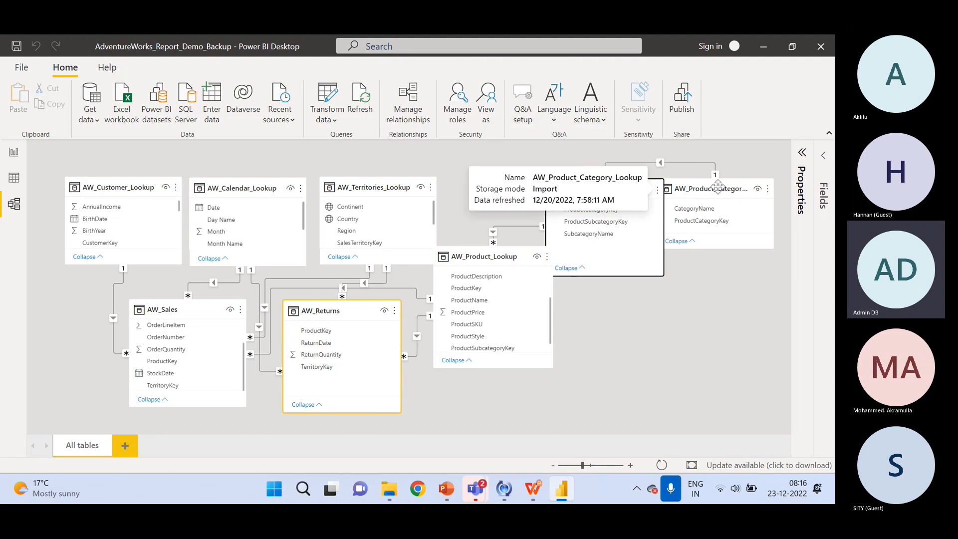
{"action": "left_click_drag", "start_coordinate": [689, 190], "coordinate": [713, 198]}
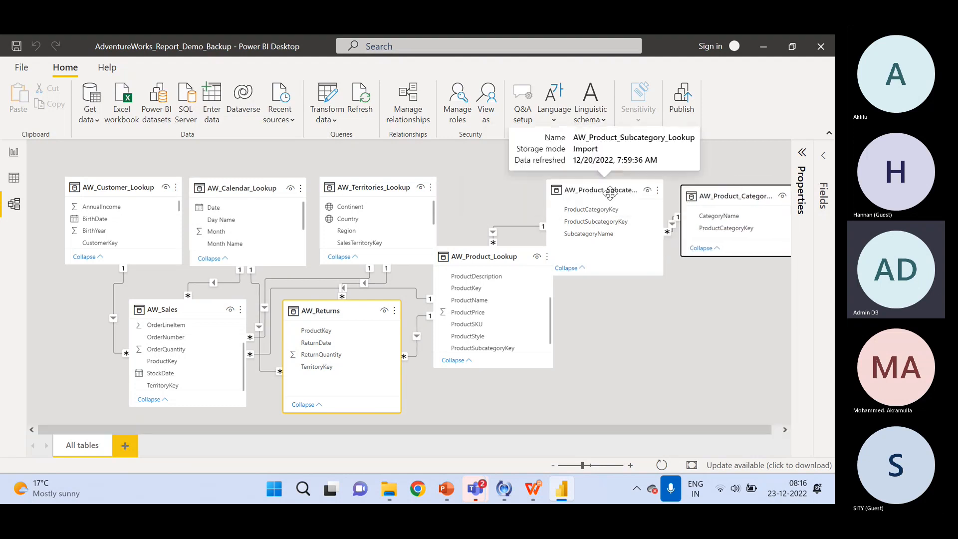
{"action": "left_click_drag", "start_coordinate": [613, 188], "coordinate": [624, 188]}
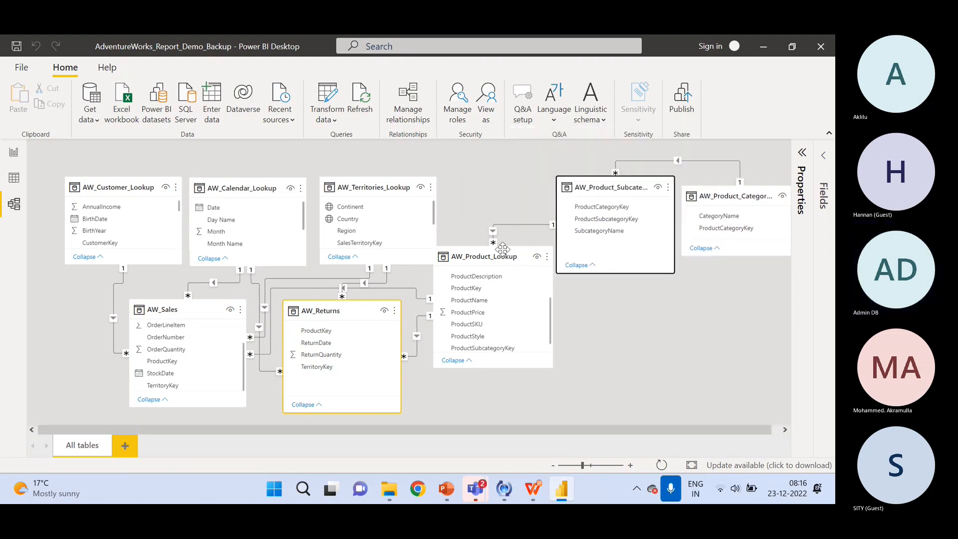
{"action": "left_click_drag", "start_coordinate": [502, 252], "coordinate": [508, 263]}
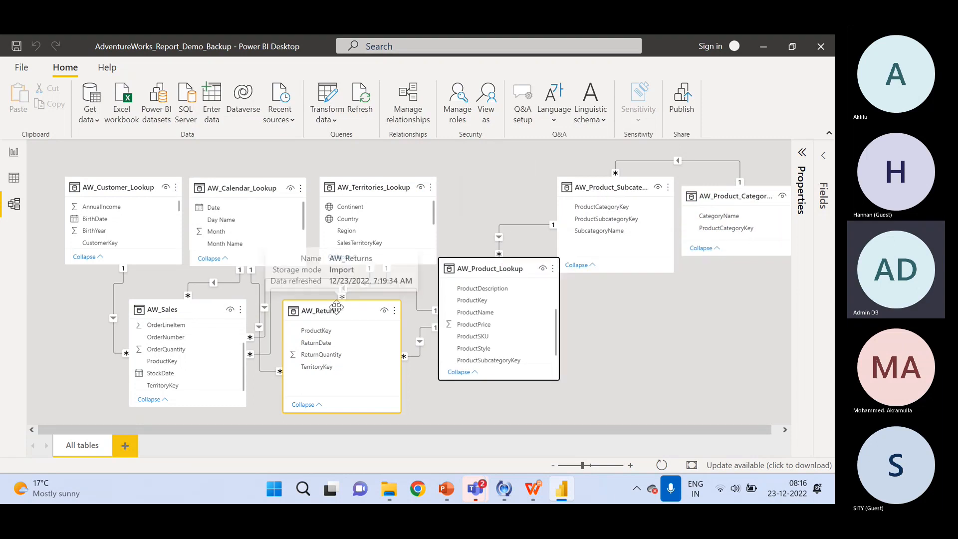
Step: Reposition AW_Sales and AW_Returns beneath the customer, calendar and territory lookups, with AW_Product_Lookup lowered alongside AW_Returns
{"action": "left_click_drag", "start_coordinate": [335, 310], "coordinate": [335, 325]}
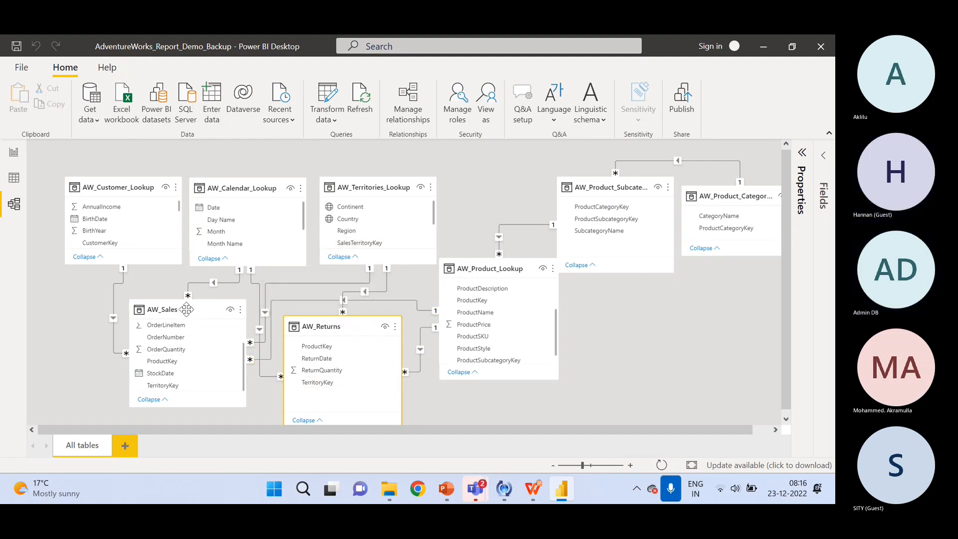
{"action": "left_click_drag", "start_coordinate": [190, 310], "coordinate": [159, 318]}
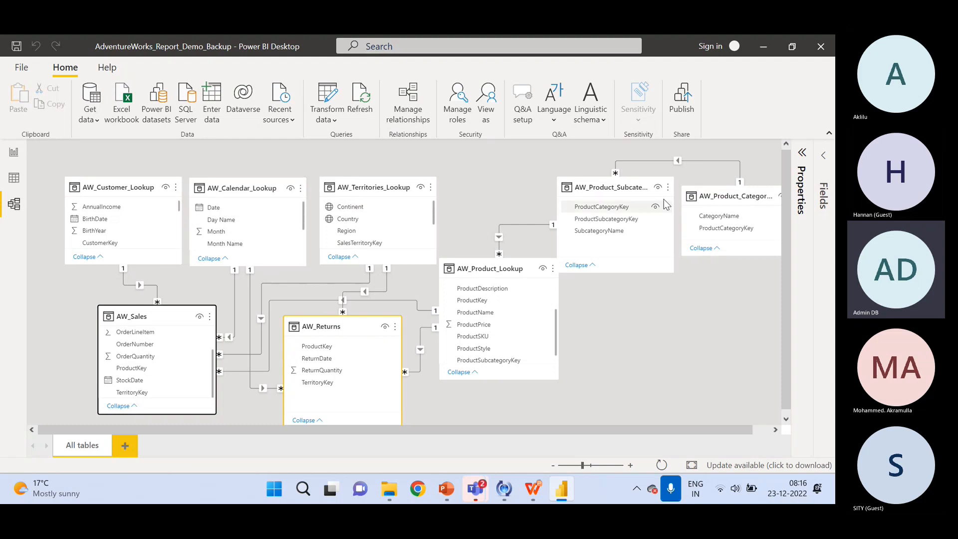
{"action": "left_click_drag", "start_coordinate": [329, 329], "coordinate": [304, 327]}
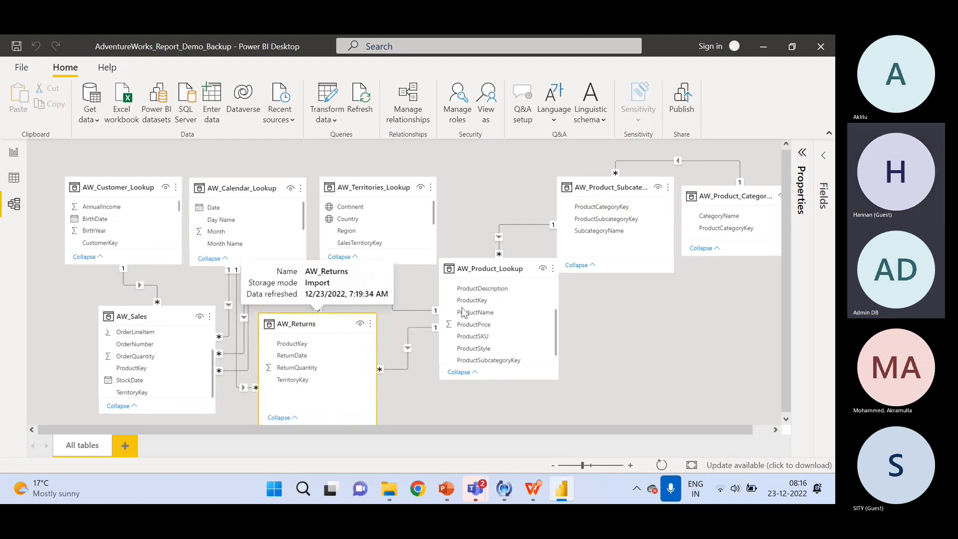
{"action": "left_click_drag", "start_coordinate": [477, 268], "coordinate": [482, 298]}
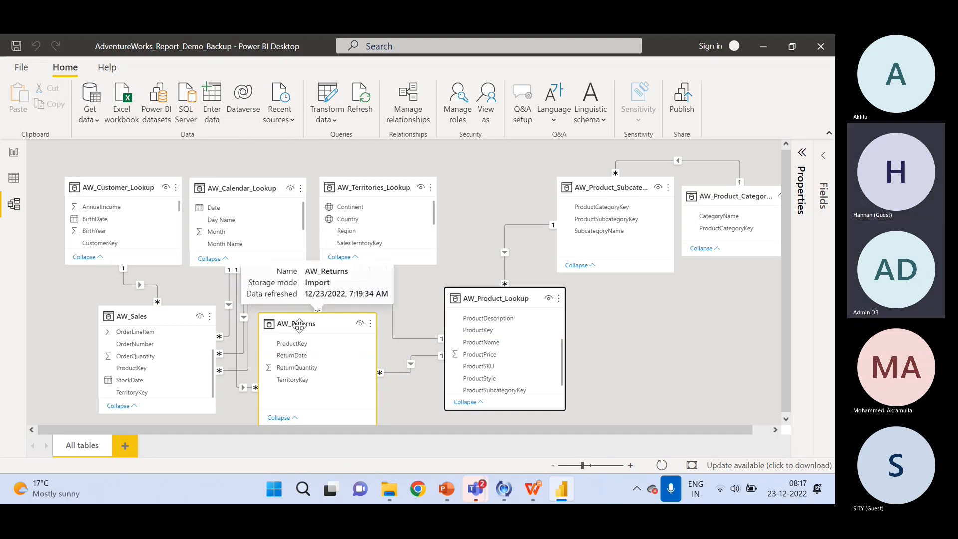
{"action": "left_click_drag", "start_coordinate": [299, 326], "coordinate": [296, 317]}
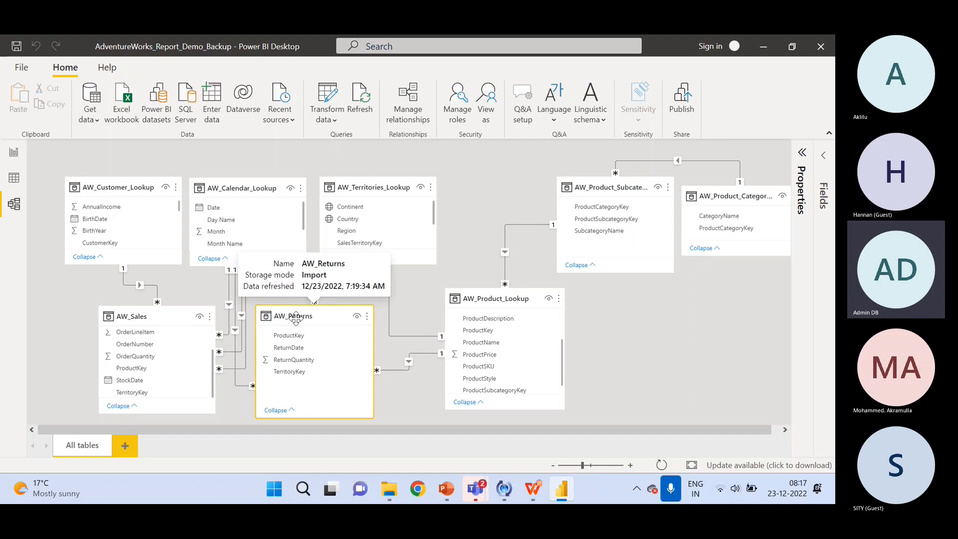
Step: Move AW_Product_Subcategory_Lookup closer above AW_Product_Lookup and align AW_Product_Category_Lookup next to it
{"action": "left_click", "coordinate": [486, 173]}
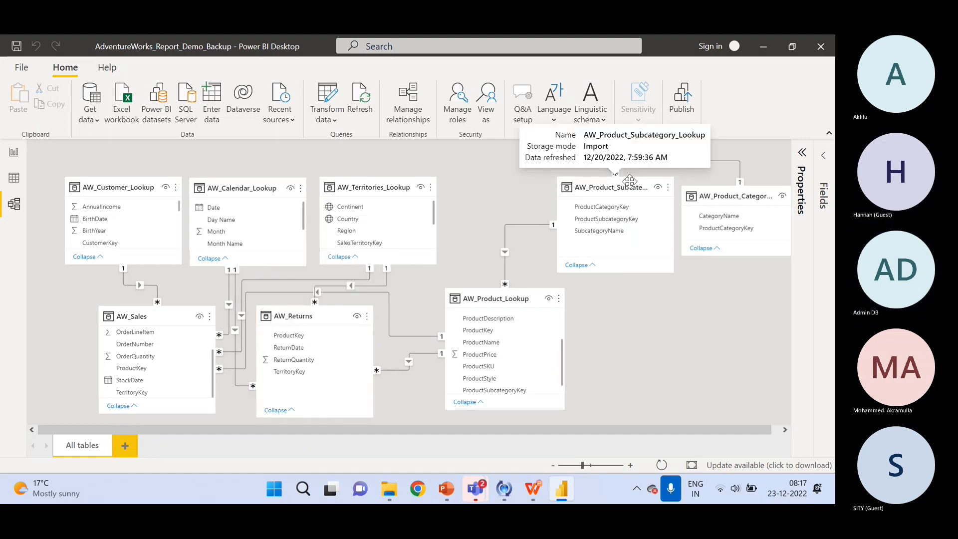
{"action": "left_click_drag", "start_coordinate": [627, 176], "coordinate": [589, 178]}
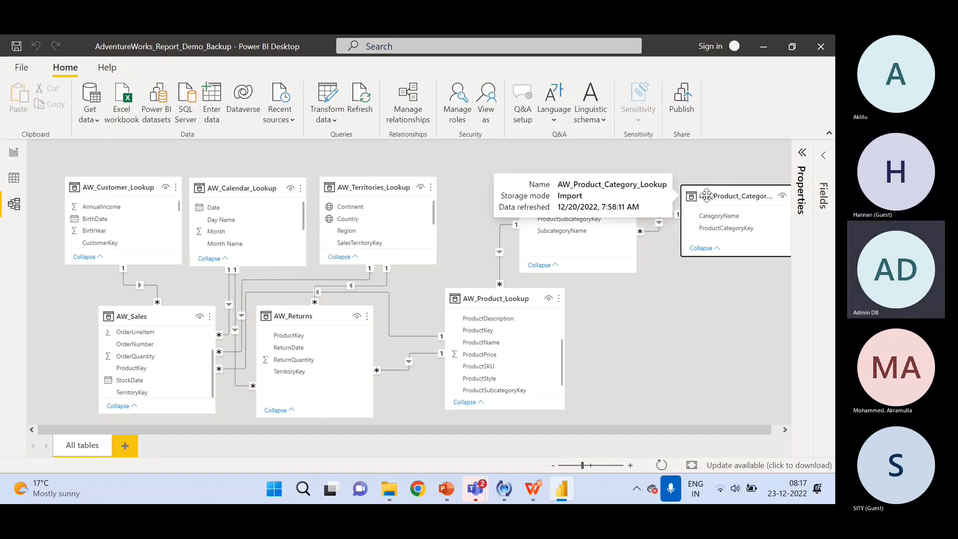
{"action": "left_click_drag", "start_coordinate": [689, 194], "coordinate": [665, 185]}
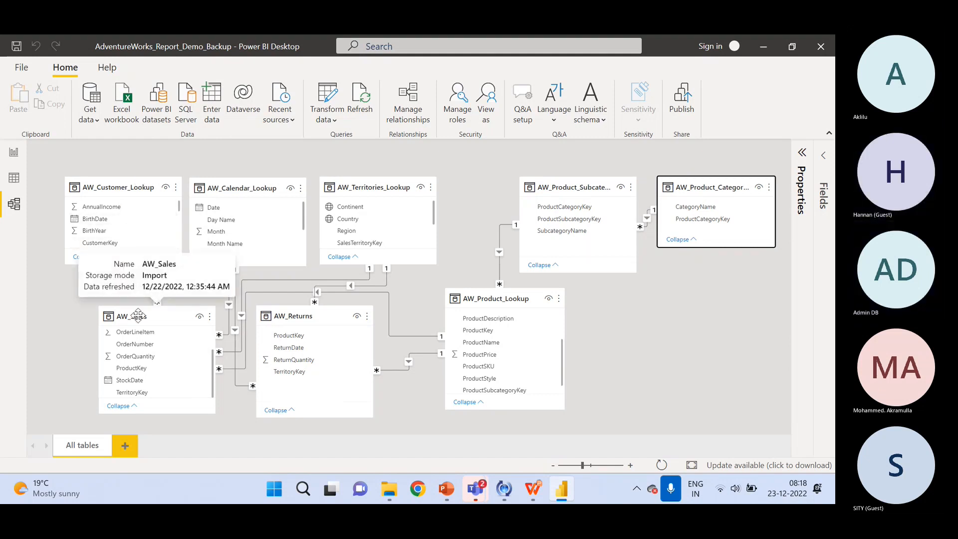
{"action": "left_click", "coordinate": [44, 323]}
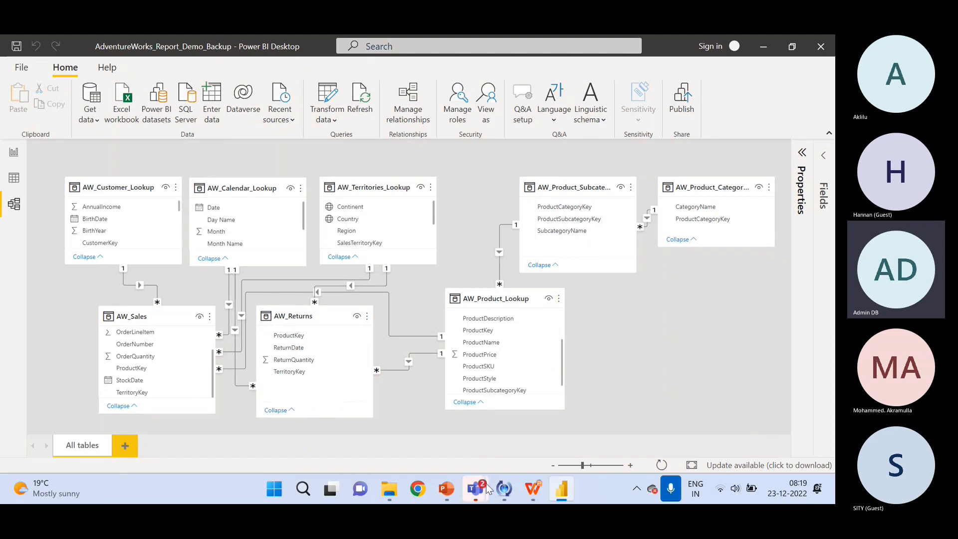
Step: Switch to the Microsoft Teams meeting window and stop the meeting recording
{"action": "mouse_move", "coordinate": [488, 486]}
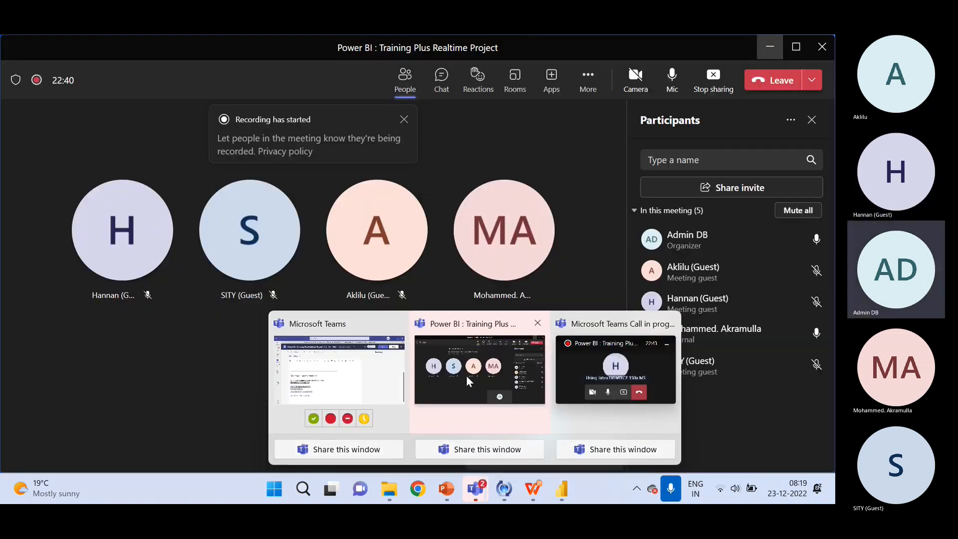
{"action": "mouse_move", "coordinate": [468, 377]}
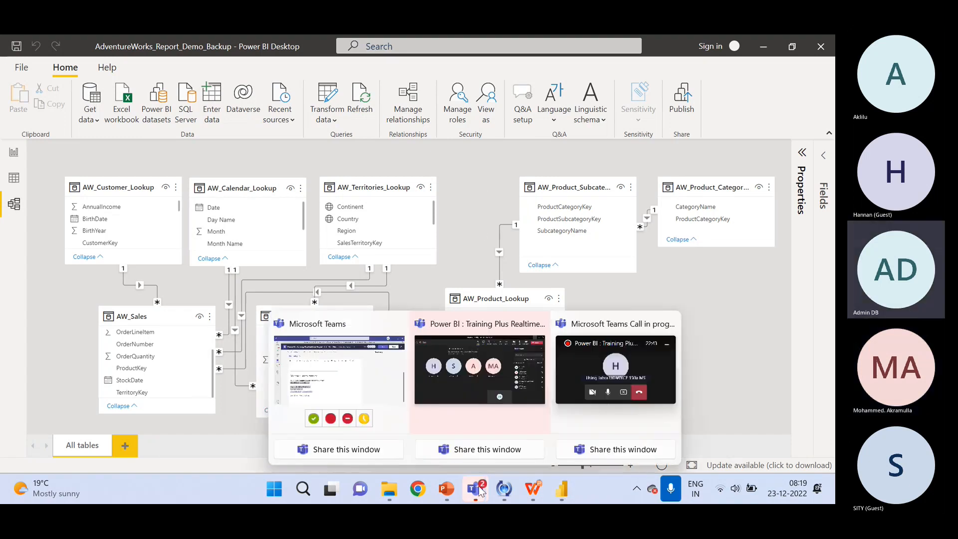
{"action": "left_click", "coordinate": [479, 369]}
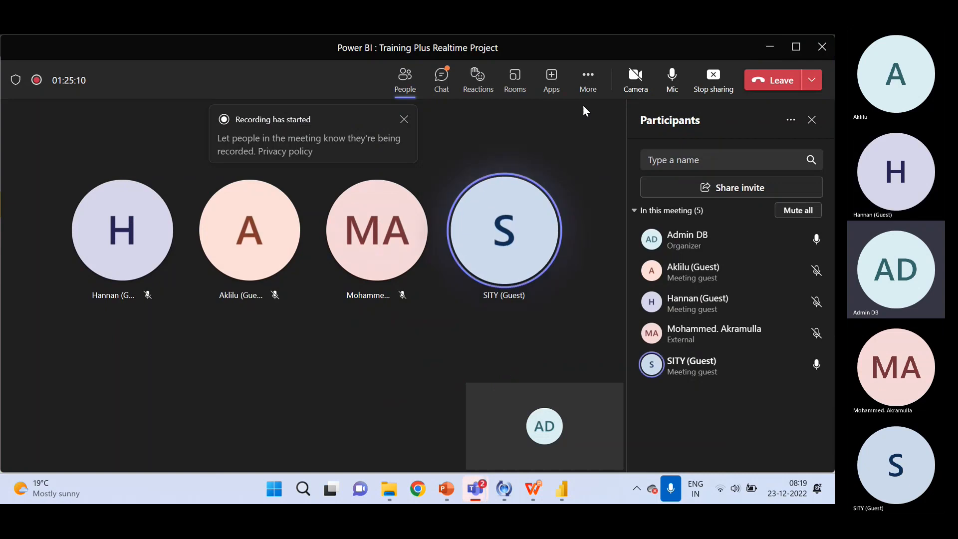
{"action": "left_click", "coordinate": [588, 77]}
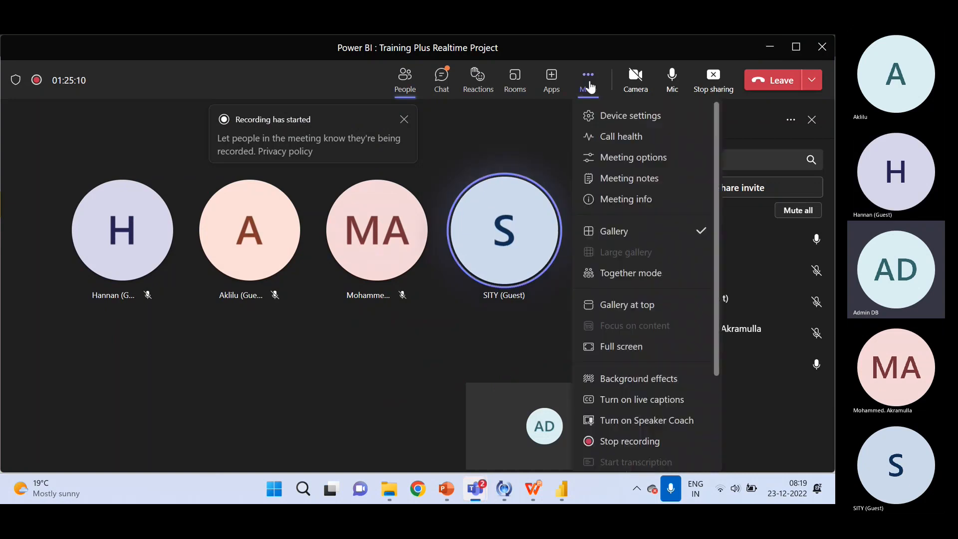
{"action": "left_click", "coordinate": [643, 442]}
{"action": "left_click", "coordinate": [492, 264]}
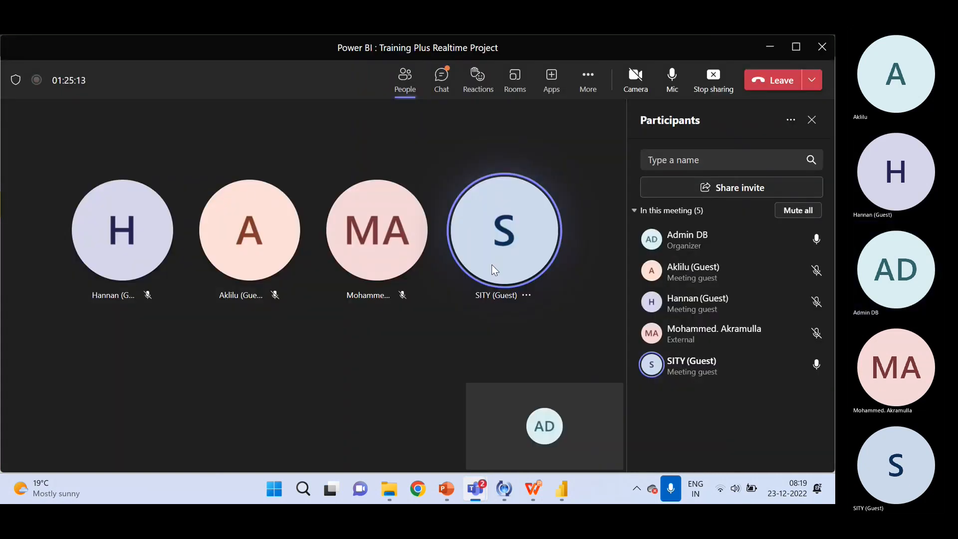